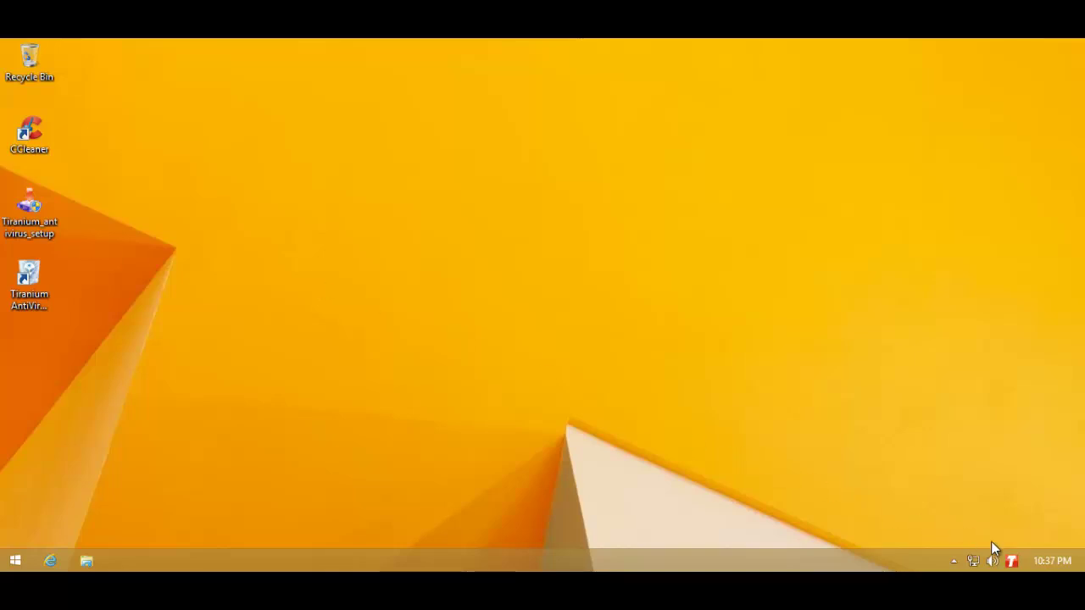
- Open Tiranium Internet Security and look through its Scan, Threats and Firewall pages, returning to the Home page
double_click(1009, 560)
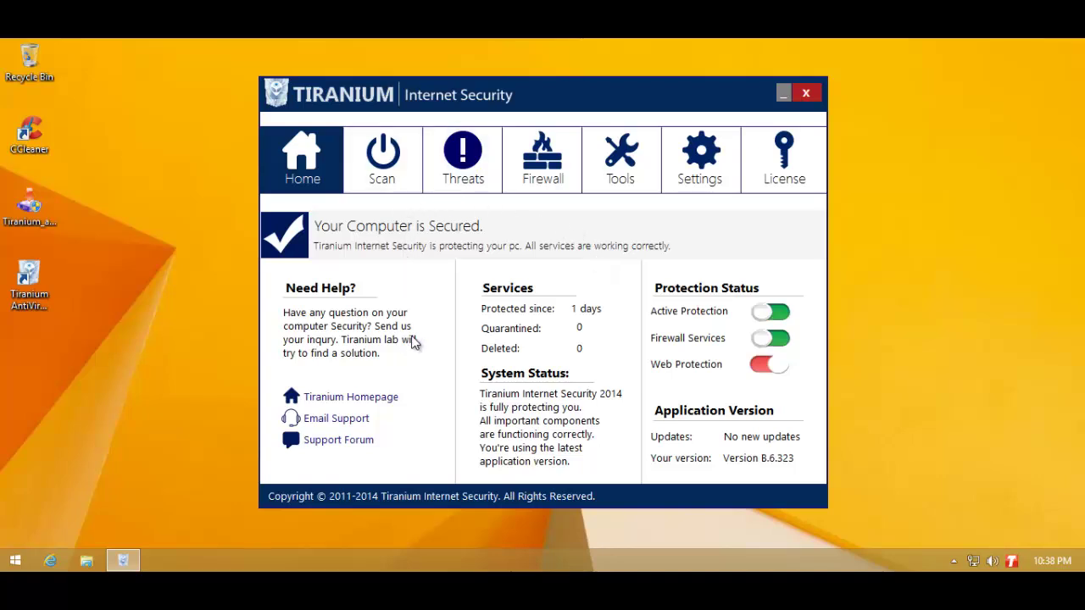
click(377, 182)
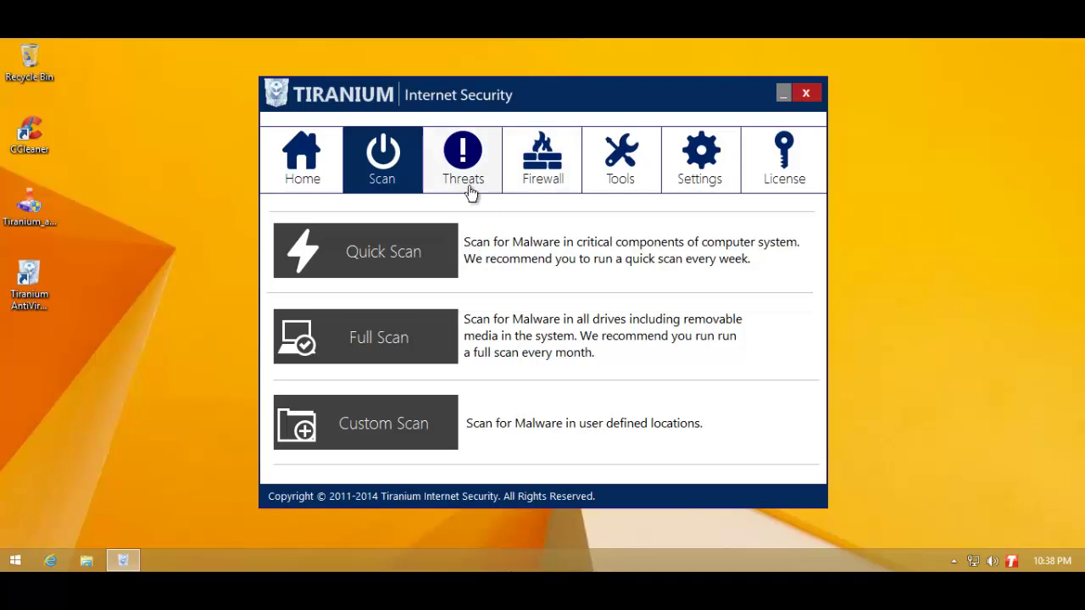
click(470, 191)
click(540, 184)
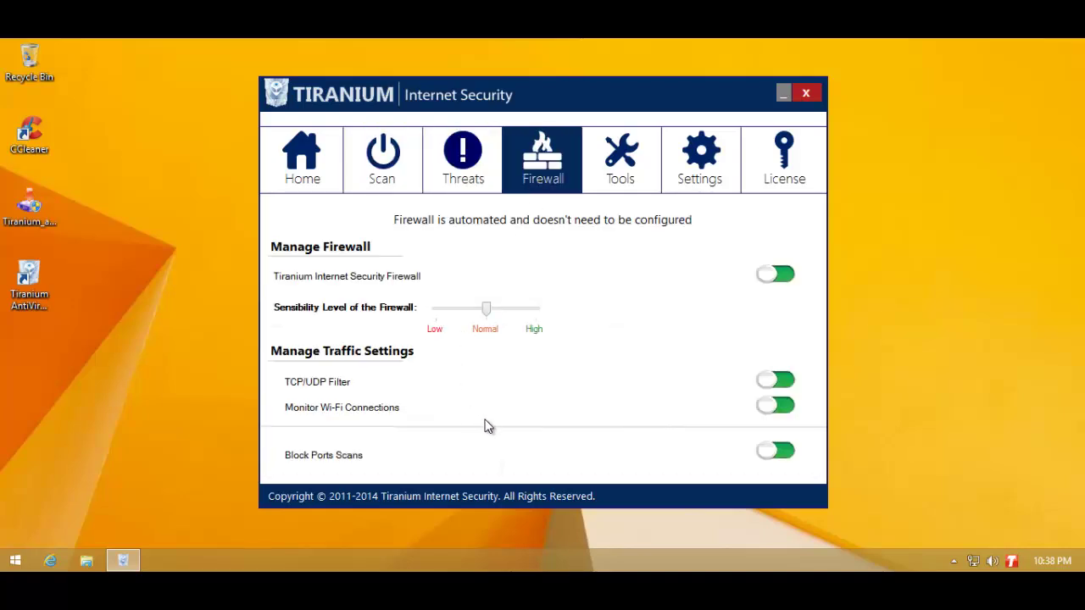
click(309, 176)
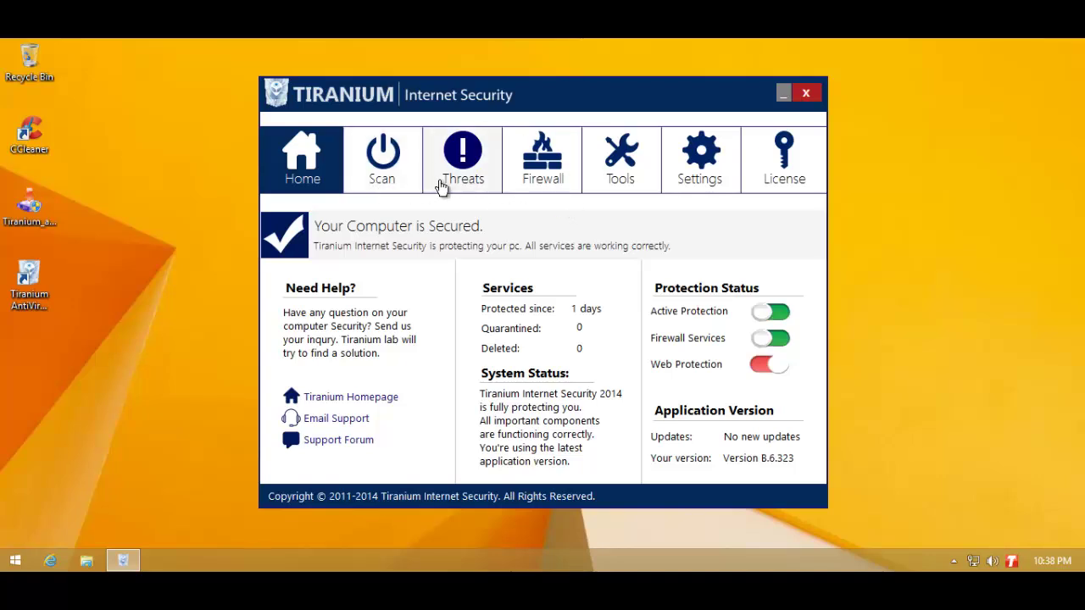
- Review the Settings, Tools, Threats and Scan pages of the antivirus and return to Home
click(710, 167)
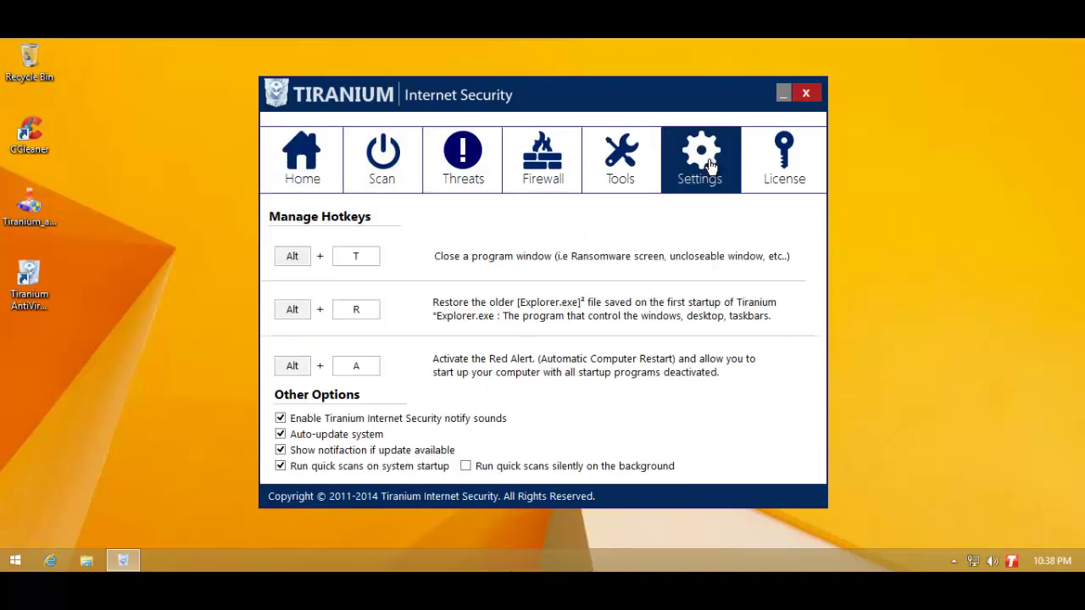
click(615, 176)
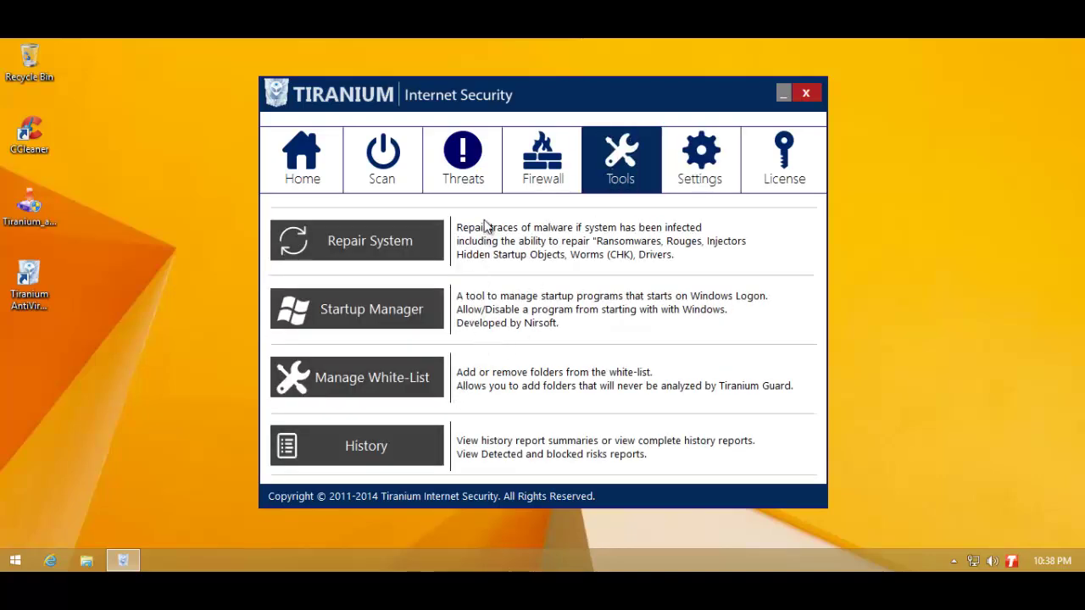
click(463, 161)
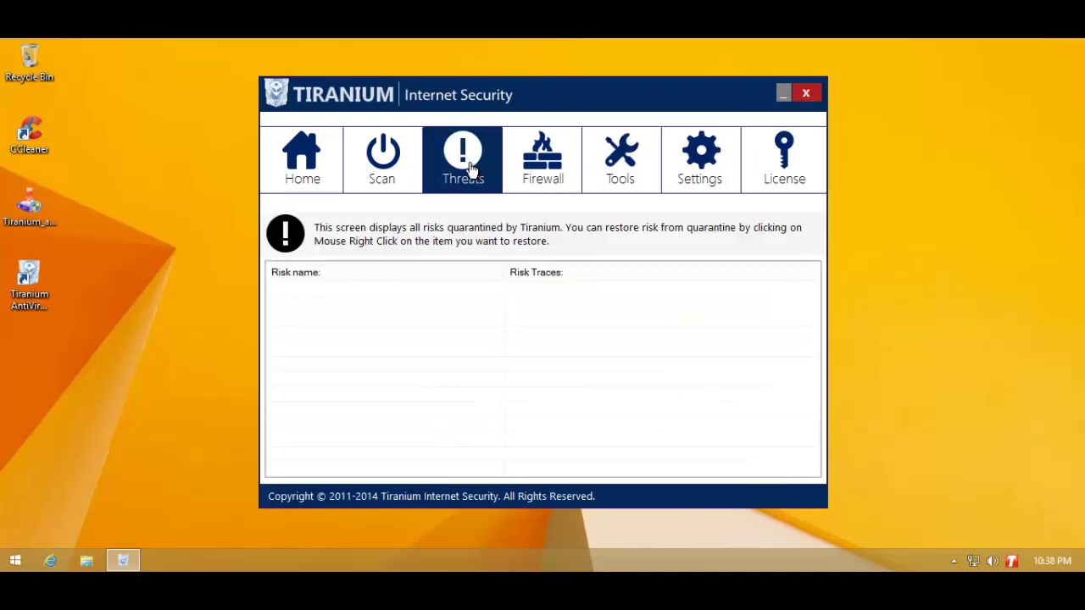
click(369, 161)
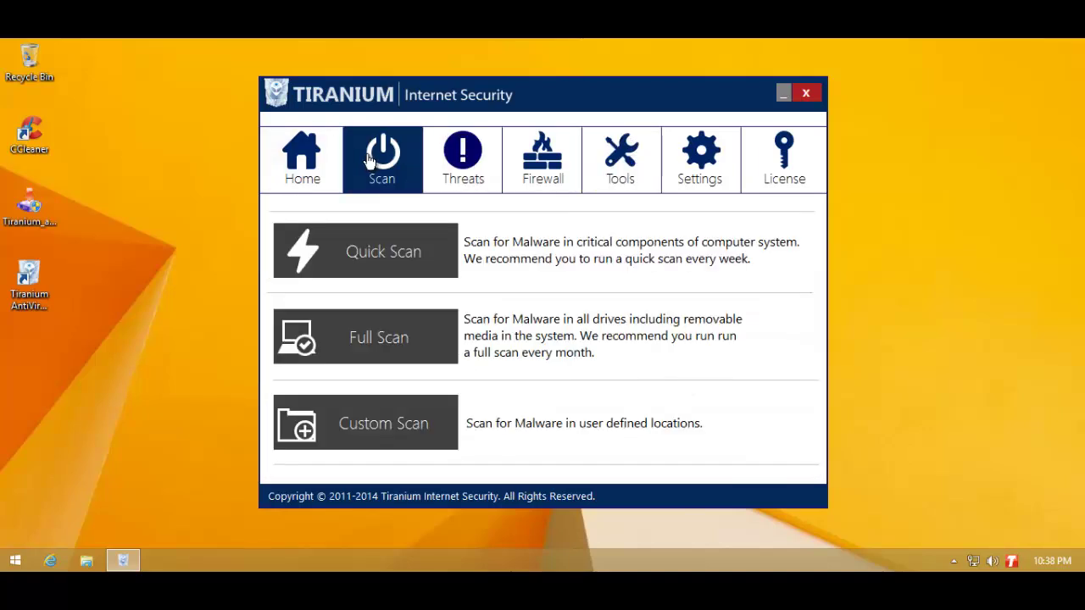
click(327, 162)
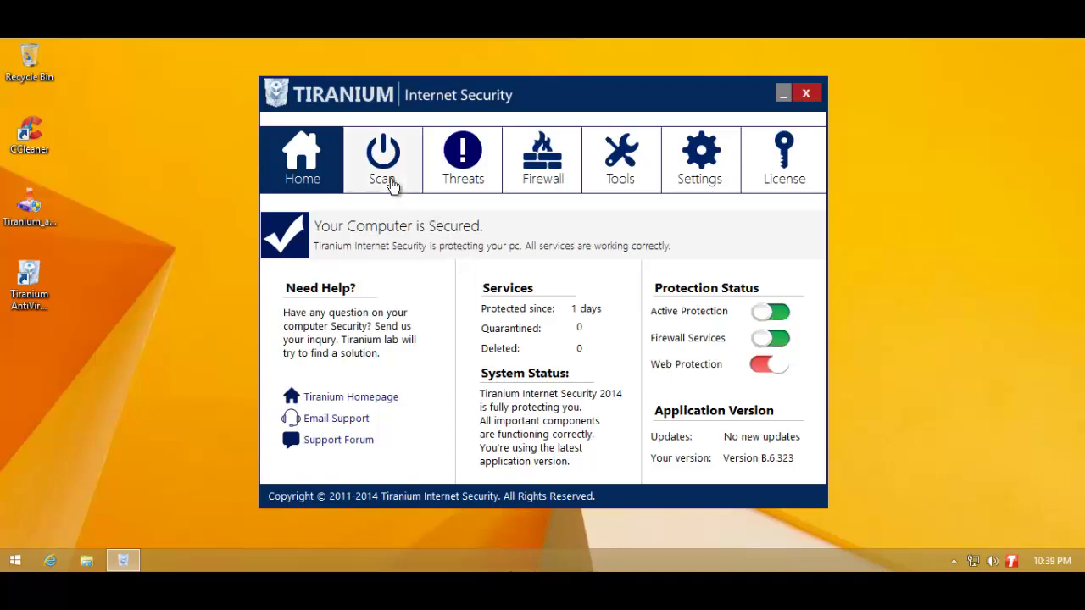
- Try out the firewall's sensibility level slider around its Normal setting
click(444, 181)
click(511, 192)
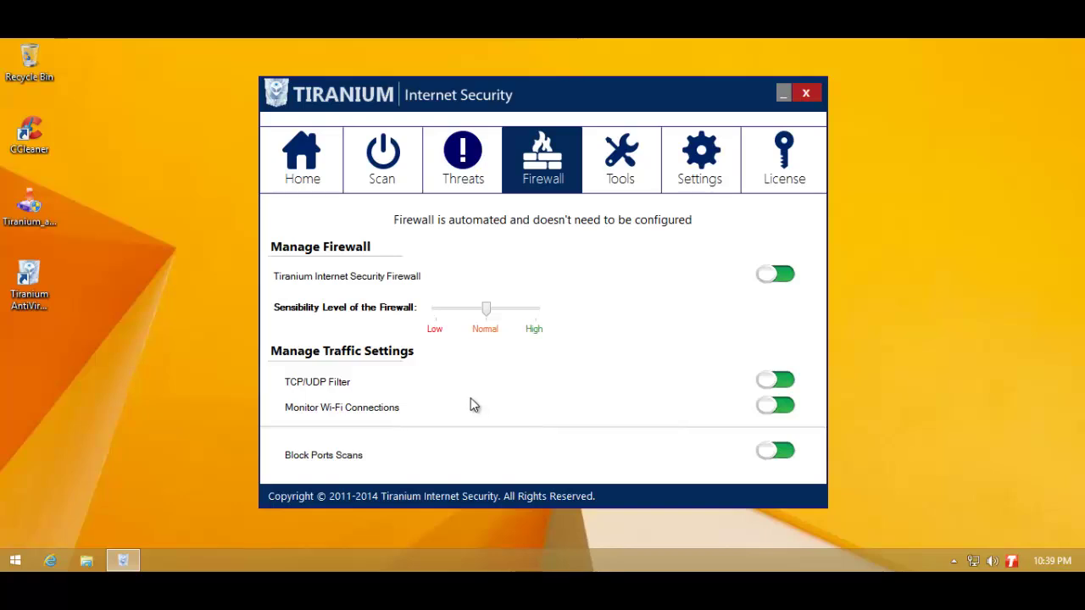
click(454, 311)
click(470, 310)
click(503, 312)
click(475, 314)
click(487, 314)
click(515, 315)
click(515, 315)
click(487, 314)
click(487, 314)
click(487, 314)
click(486, 315)
click(488, 314)
click(479, 312)
- Examine the antivirus tools and the hotkey and startup options in the settings, and close the antivirus window
click(707, 180)
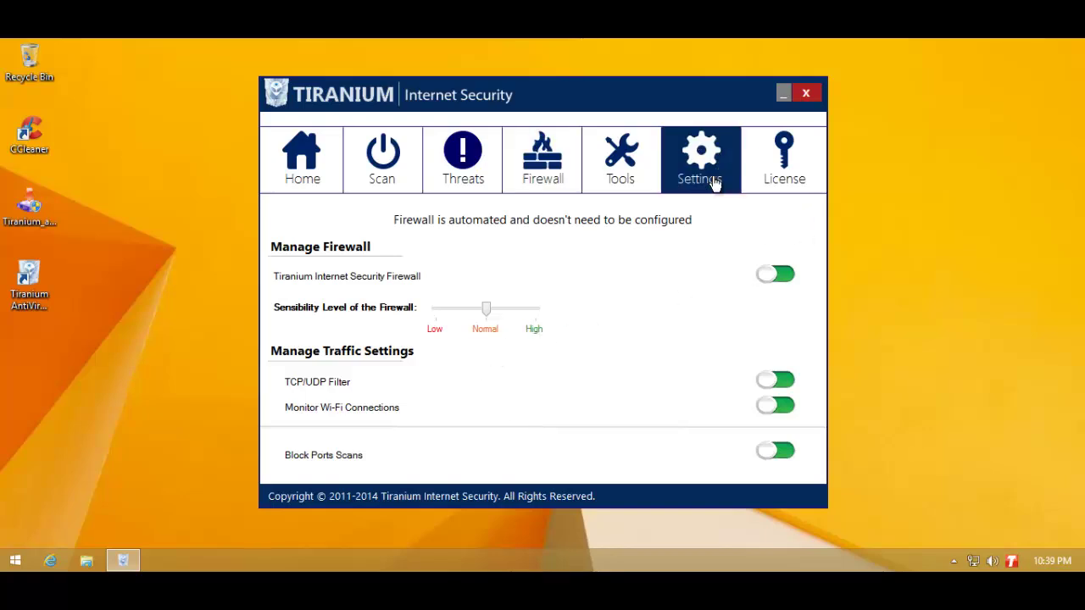
click(624, 160)
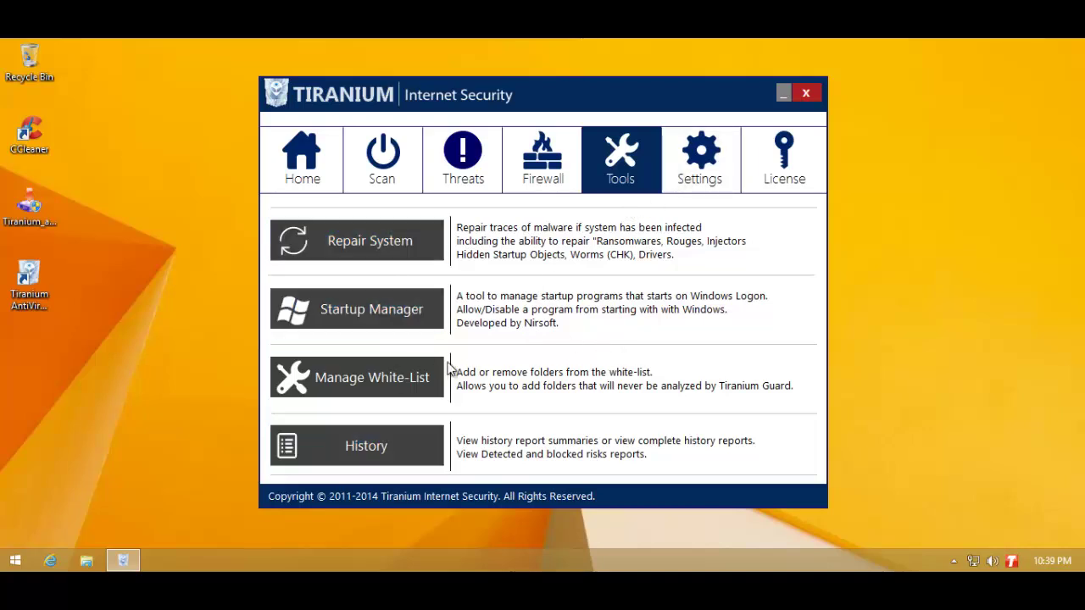
click(702, 180)
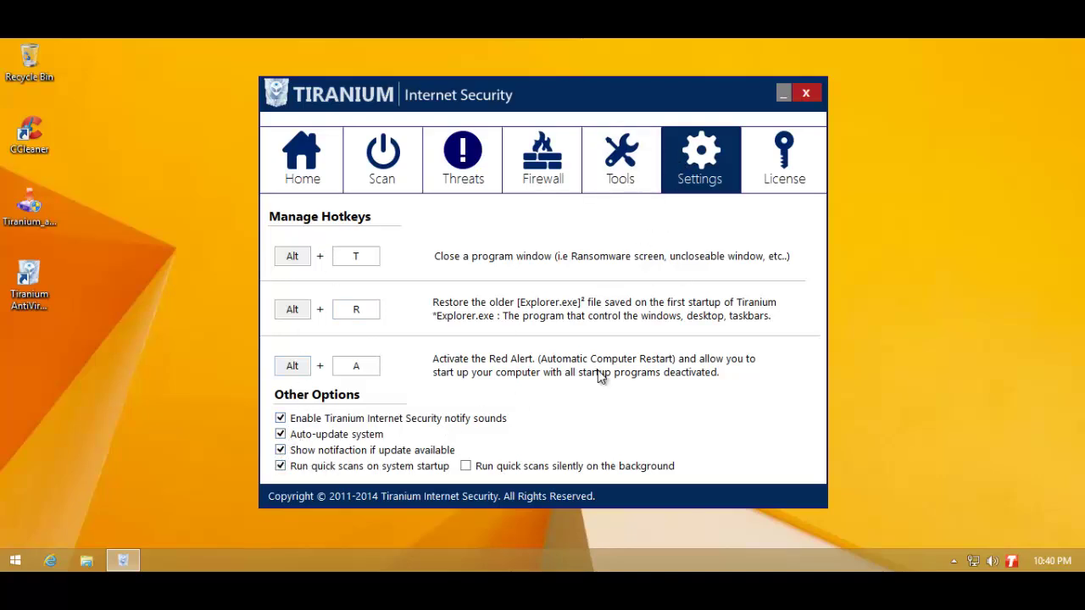
click(802, 97)
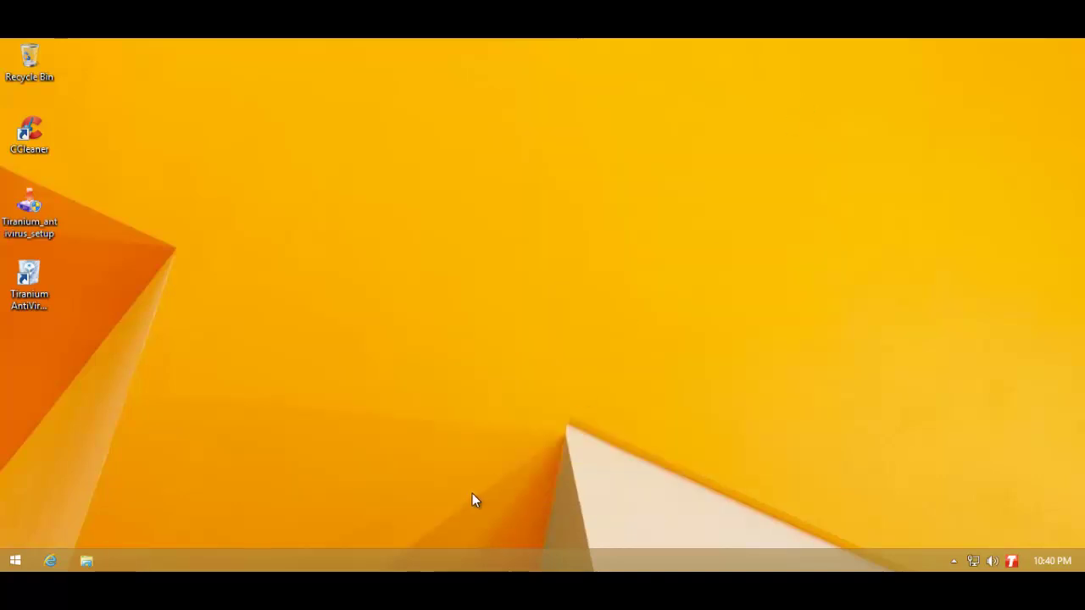
- Check the resource usage of the Tiranium AntiVirus realtime process in Task Manager's detailed view and close Task Manager
right_click(421, 551)
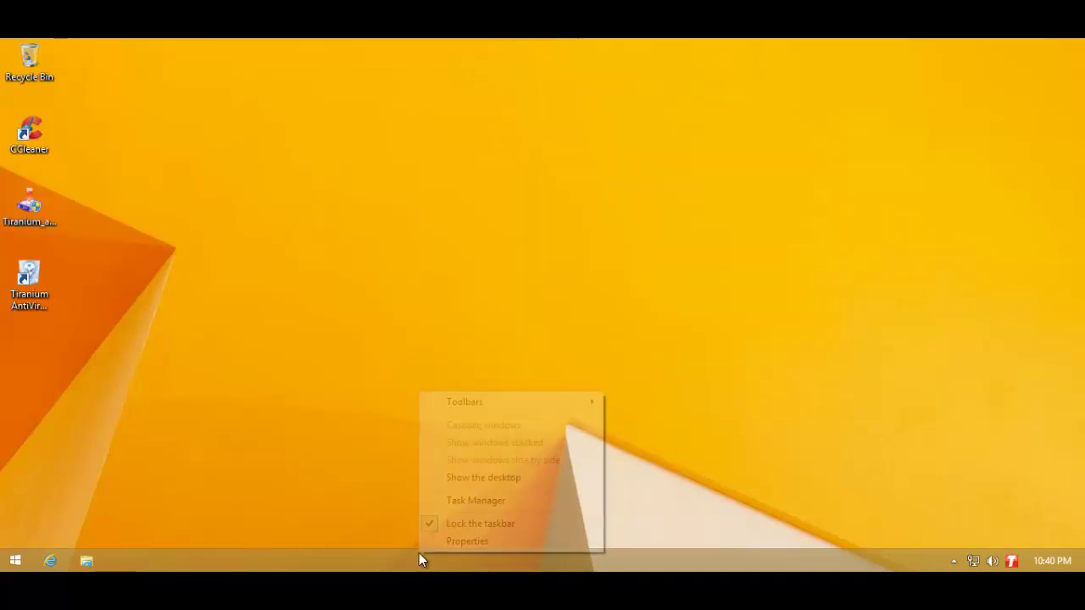
click(446, 500)
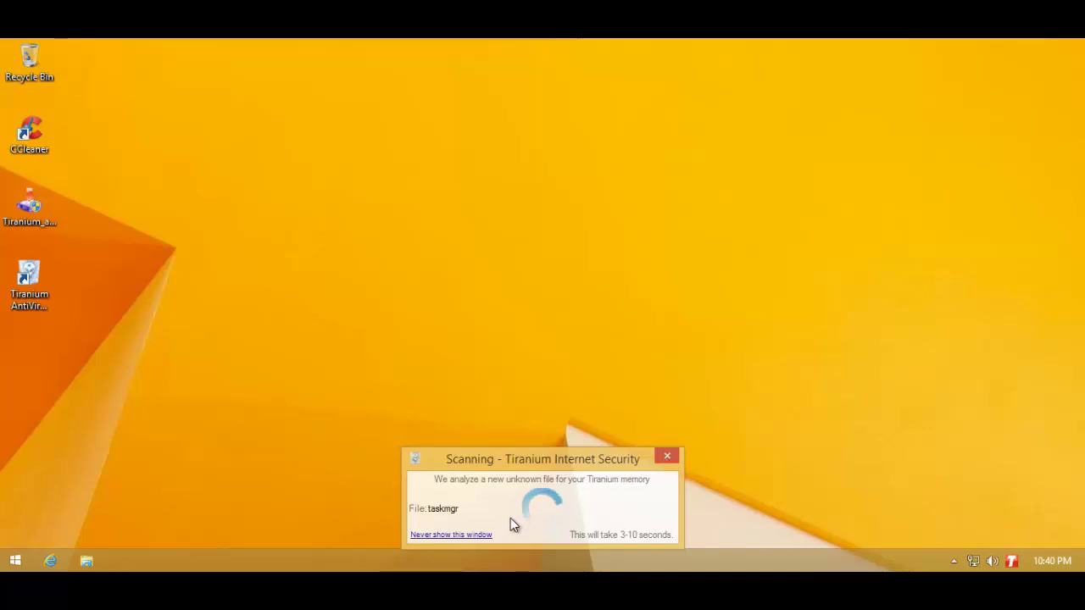
key(ctrl+shift+Escape)
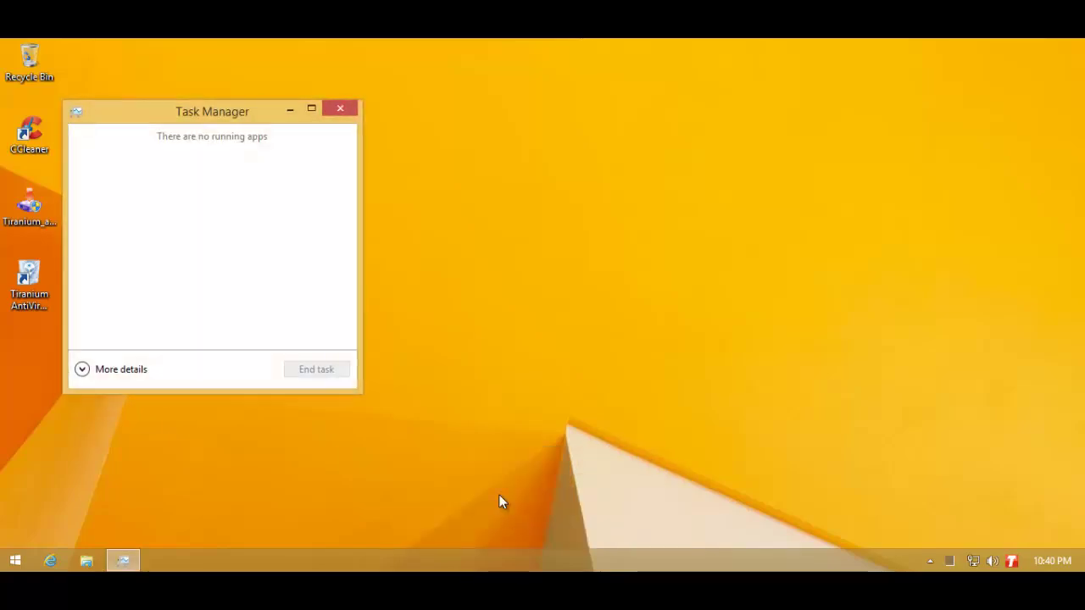
click(136, 371)
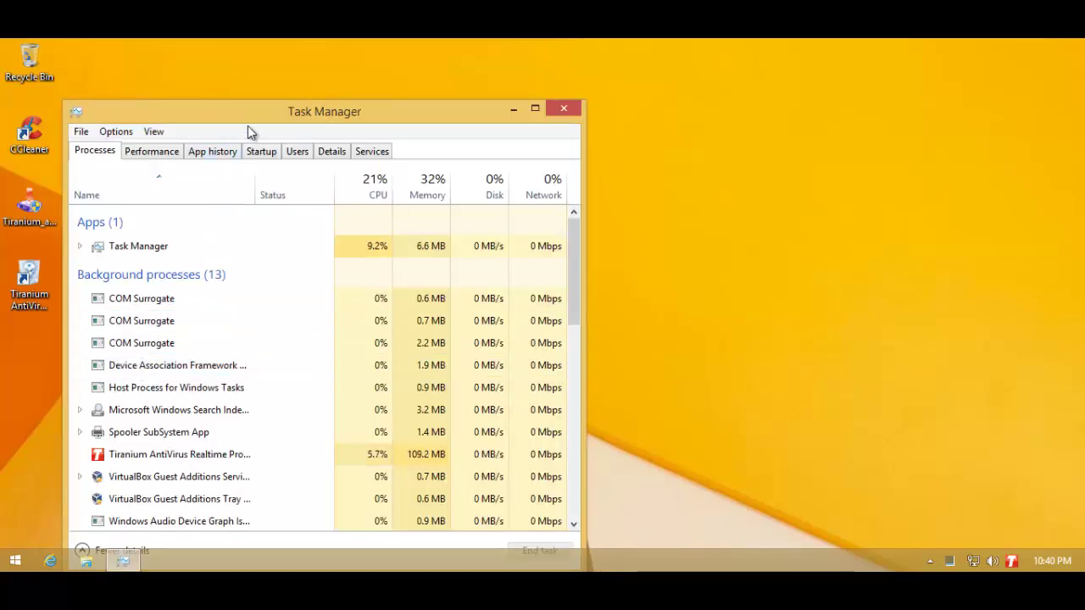
drag(261, 116, 363, 77)
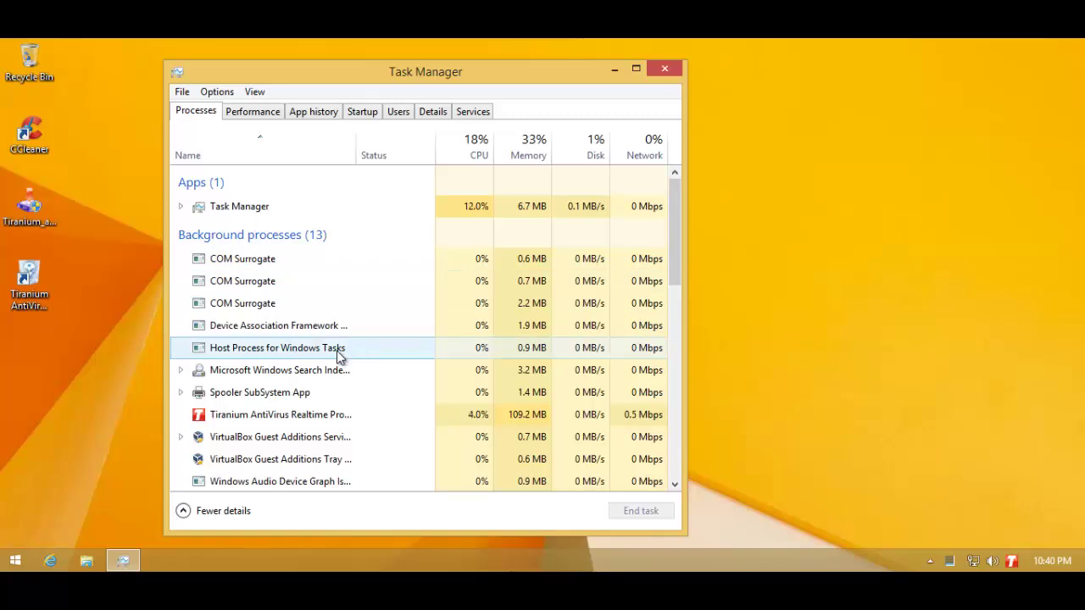
click(286, 417)
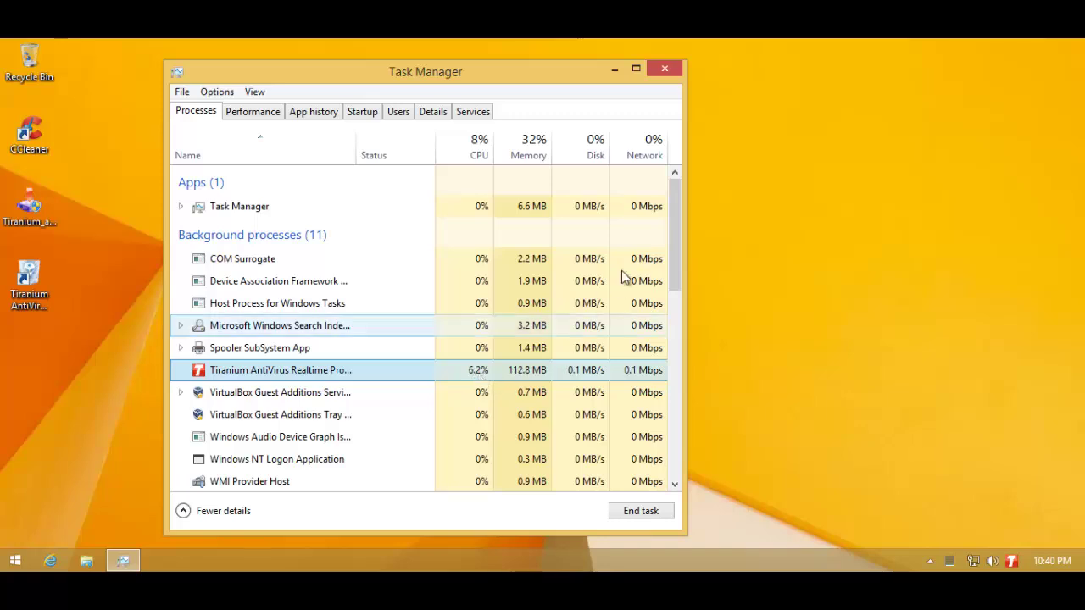
click(658, 75)
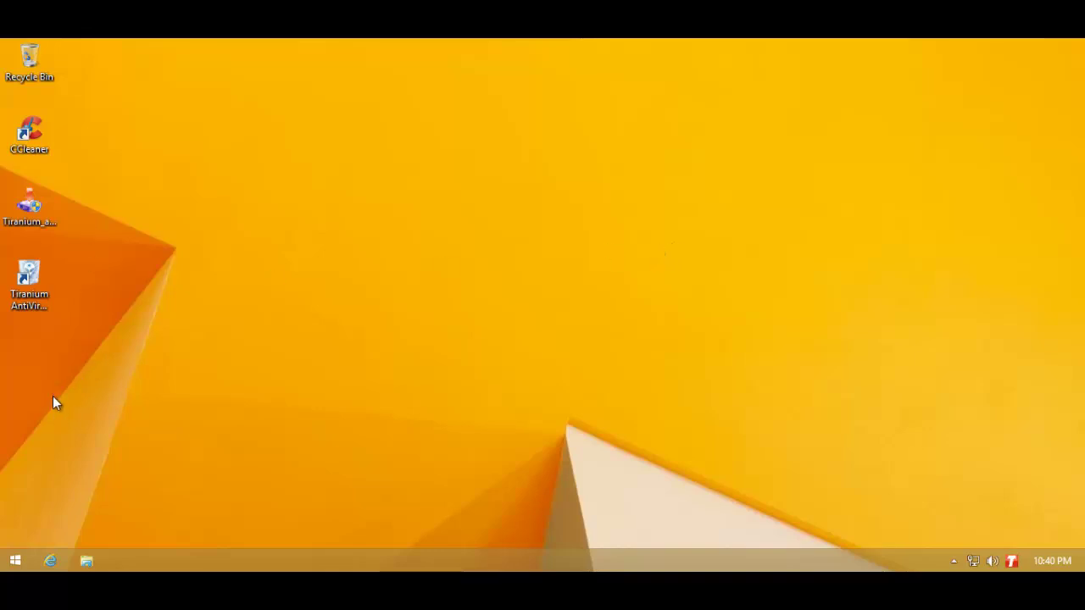
click(29, 279)
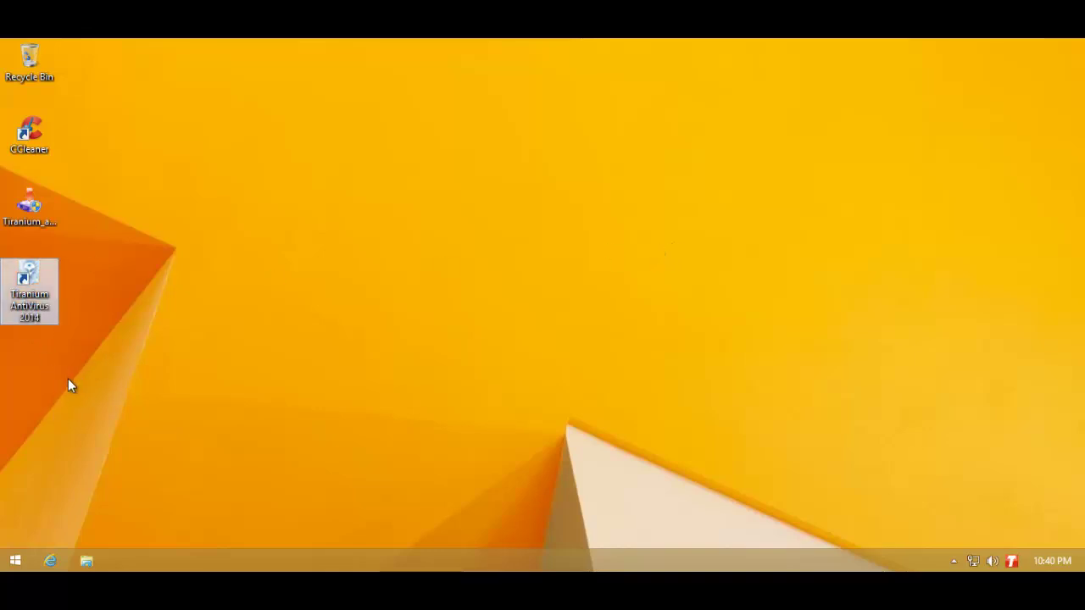
click(68, 388)
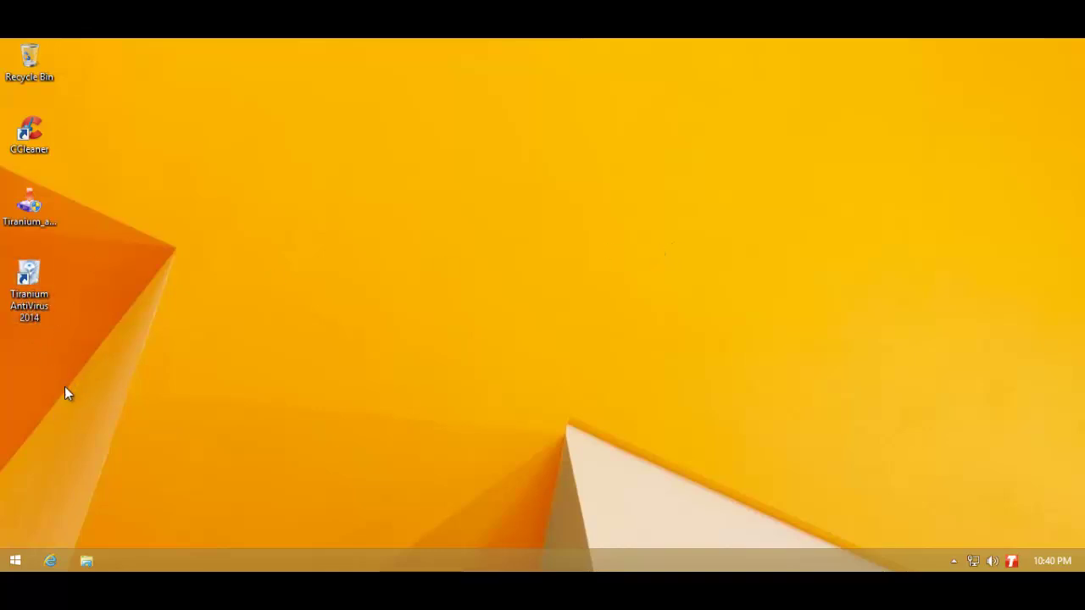
- Open Internet Explorer
click(50, 560)
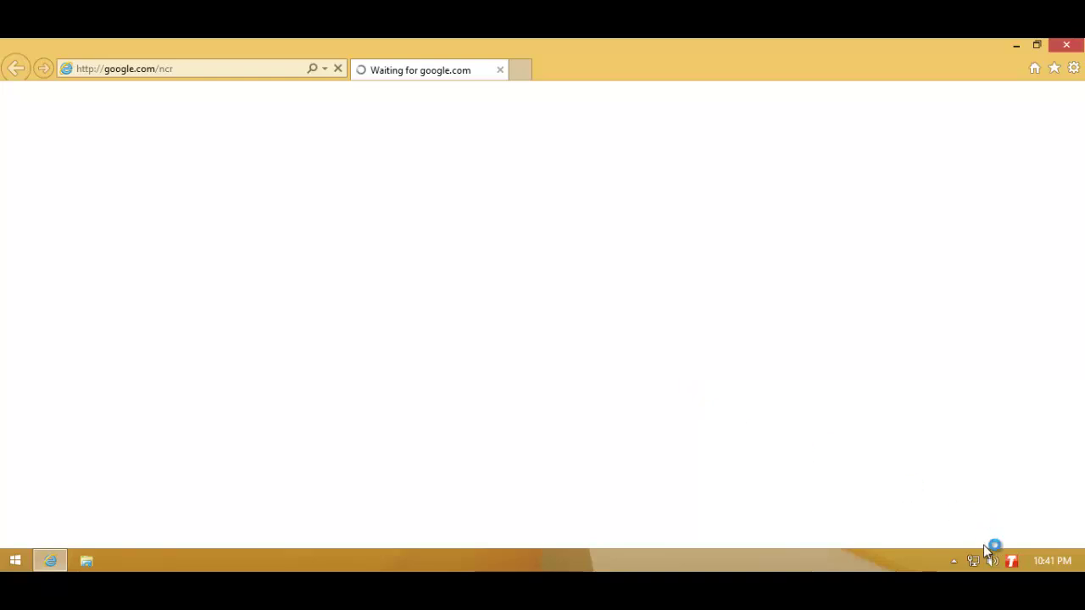
- Reopen Tiranium Internet Security, look over its Home, Scan, Threats and Firewall pages, and close it
click(1011, 563)
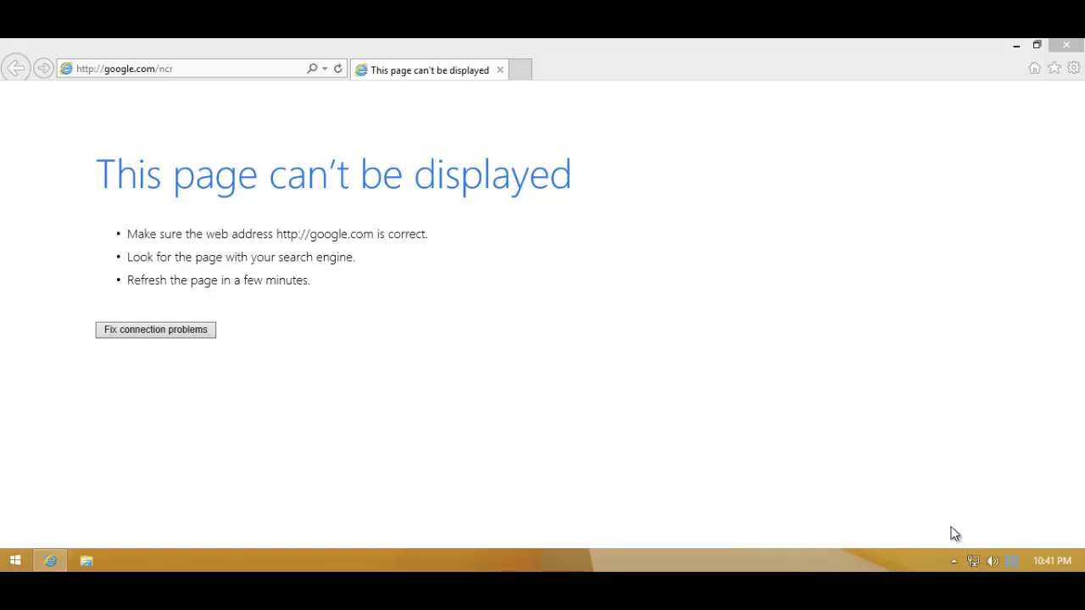
double_click(1010, 561)
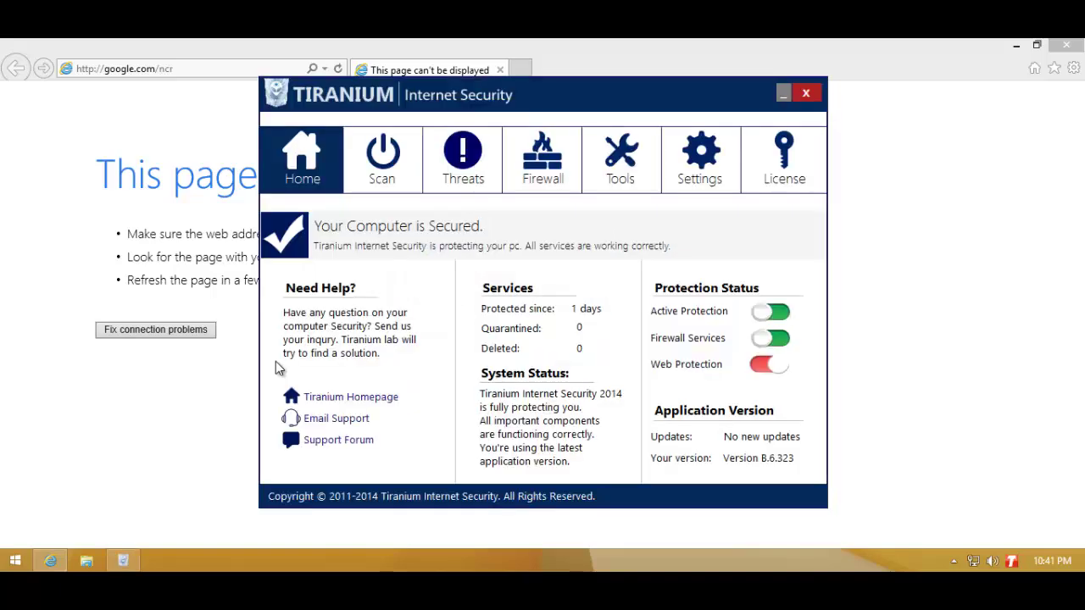
click(398, 174)
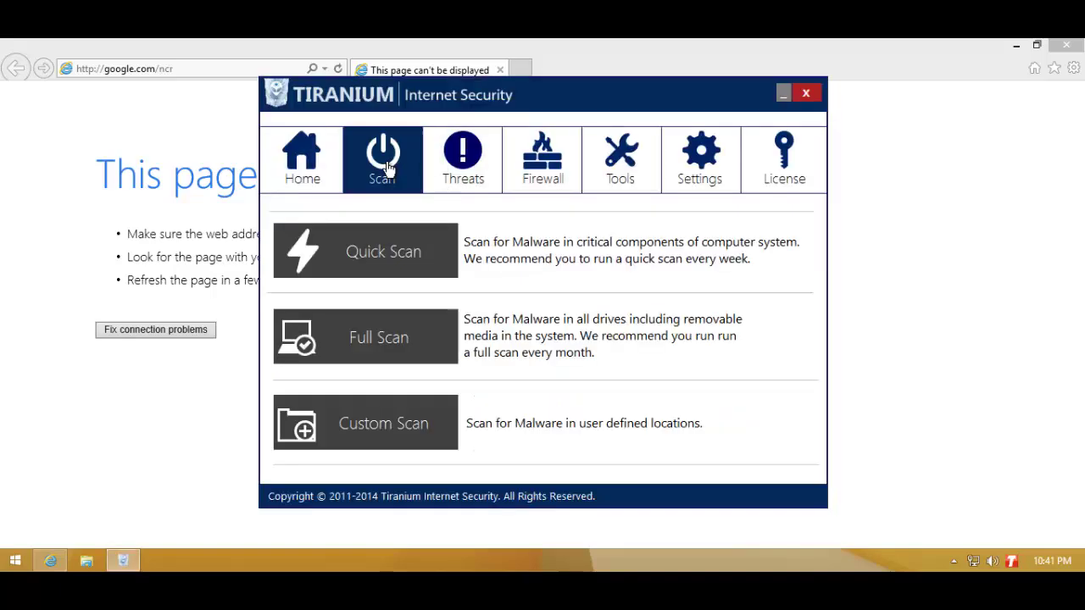
click(463, 163)
click(529, 164)
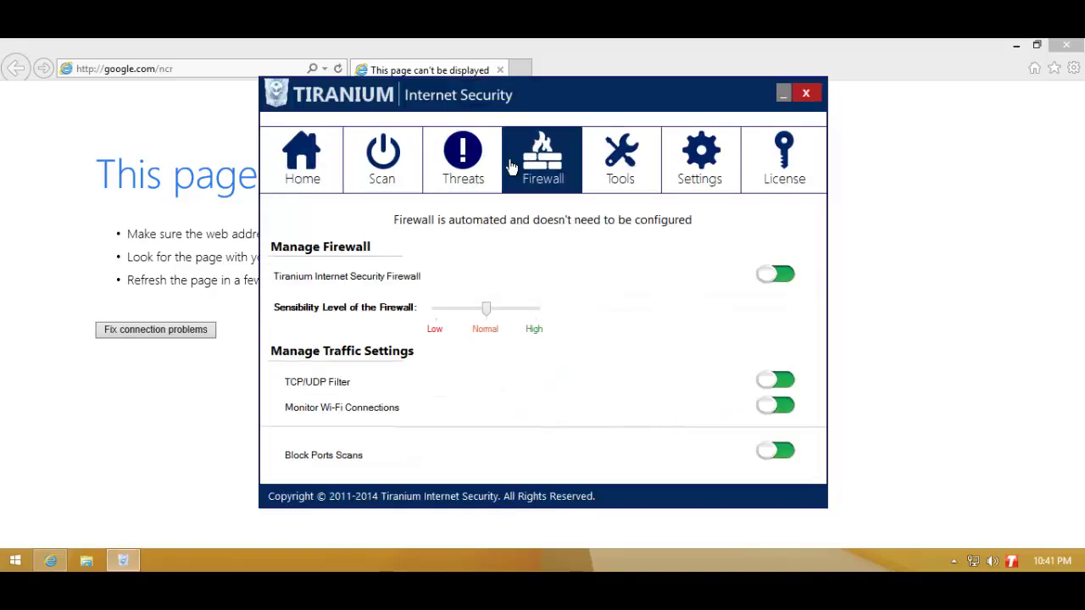
click(350, 160)
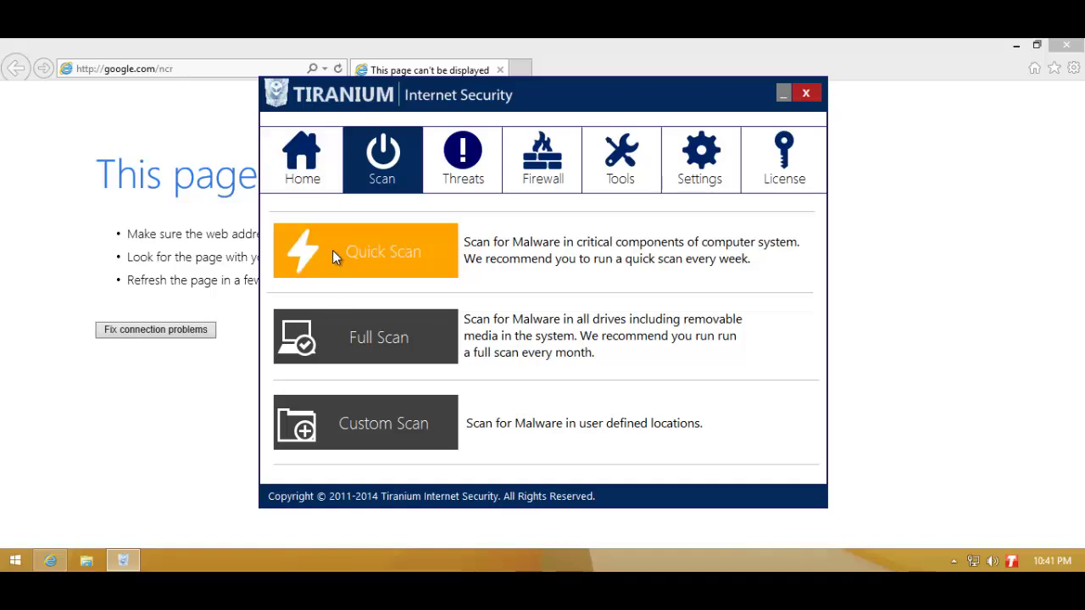
click(452, 186)
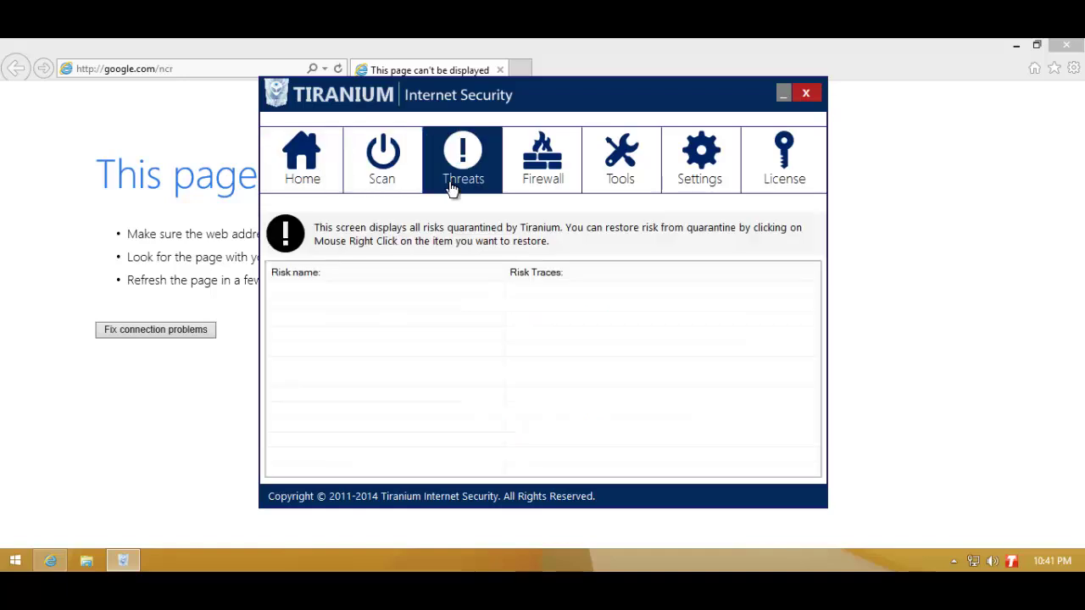
click(395, 181)
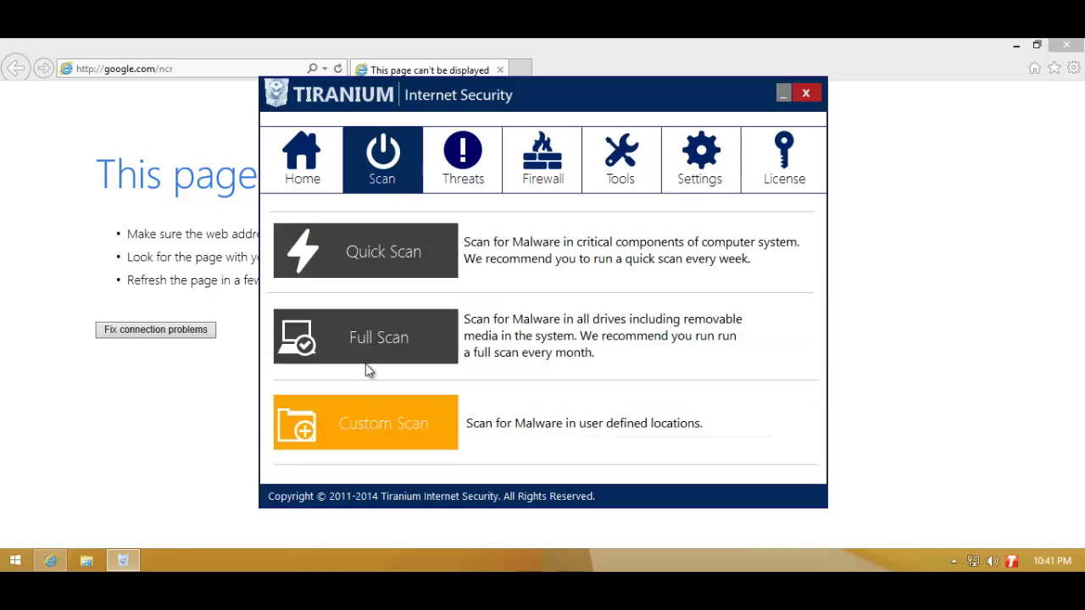
click(303, 166)
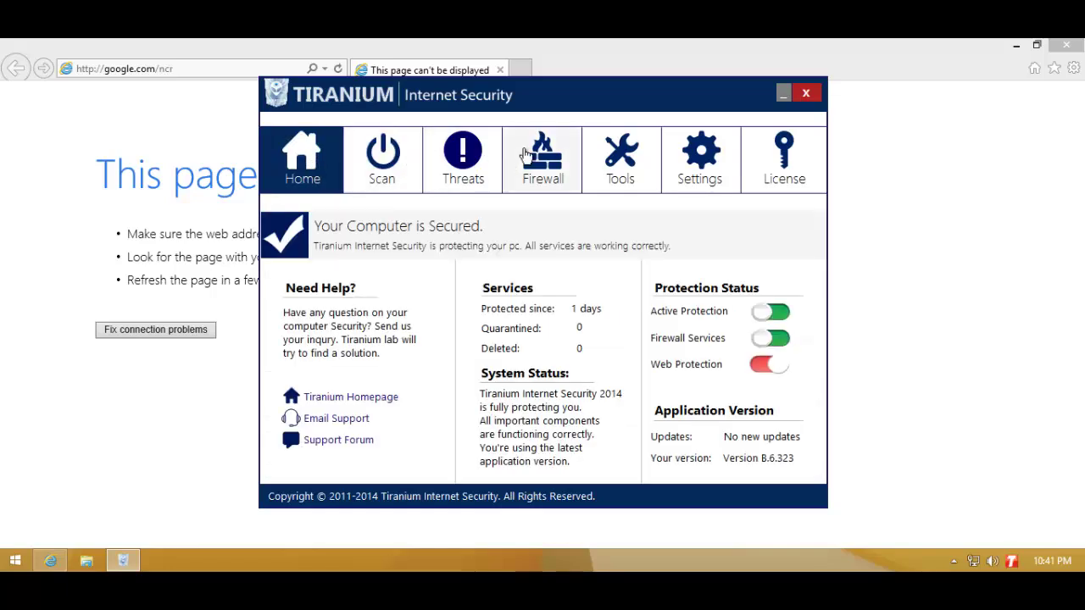
click(805, 92)
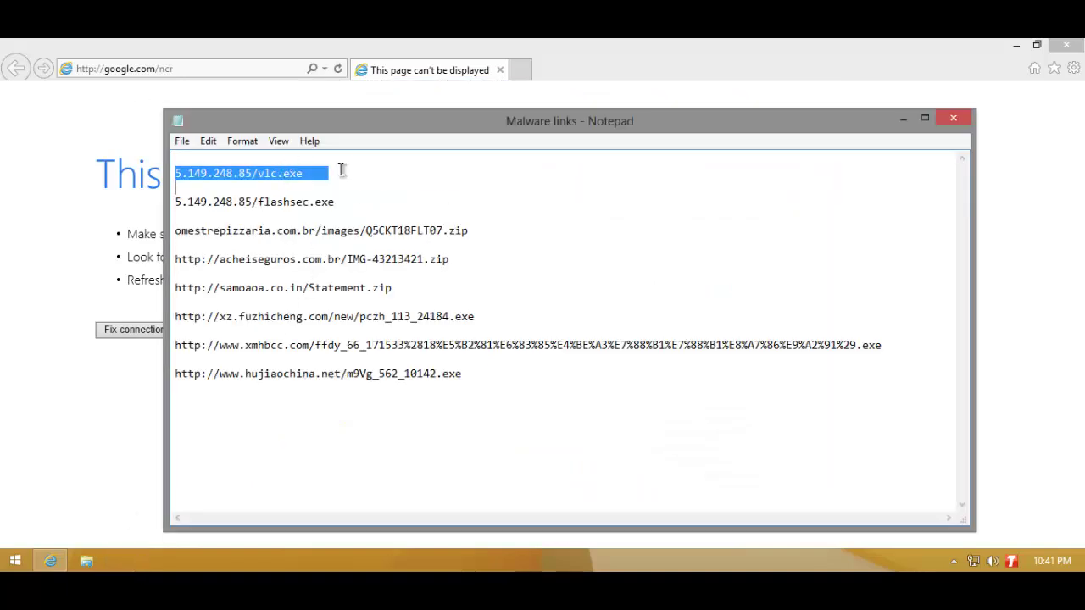
- Copy the vlc.exe link from the Malware links file in Notepad and load it in Internet Explorer
drag(325, 171, 172, 170)
click(113, 259)
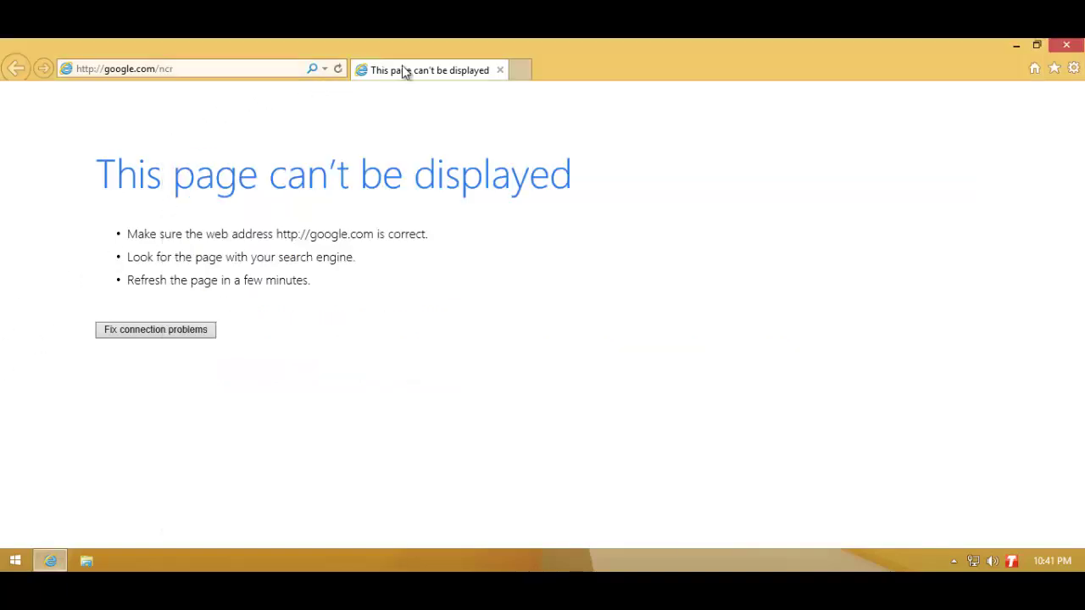
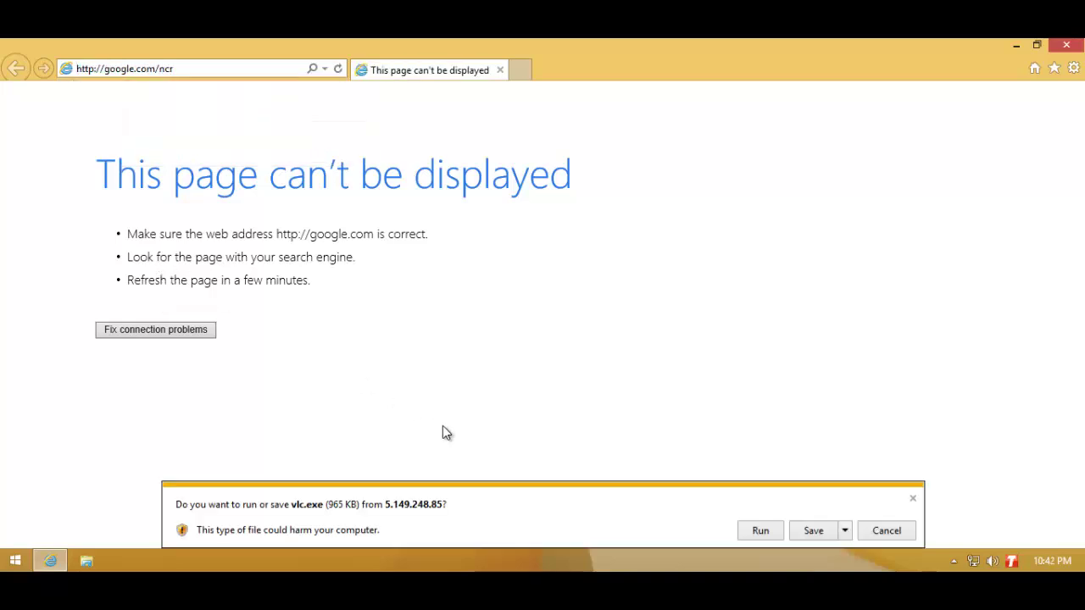
- Run the downloaded vlc.exe despite its unverified publisher and dismiss the Tiranium threat alert
click(756, 530)
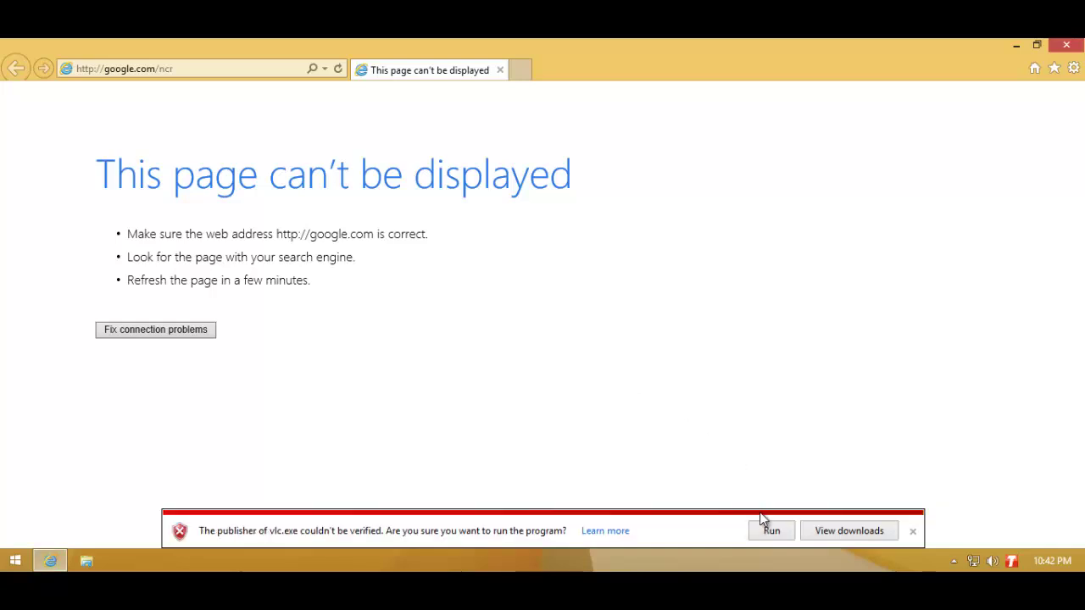
click(768, 529)
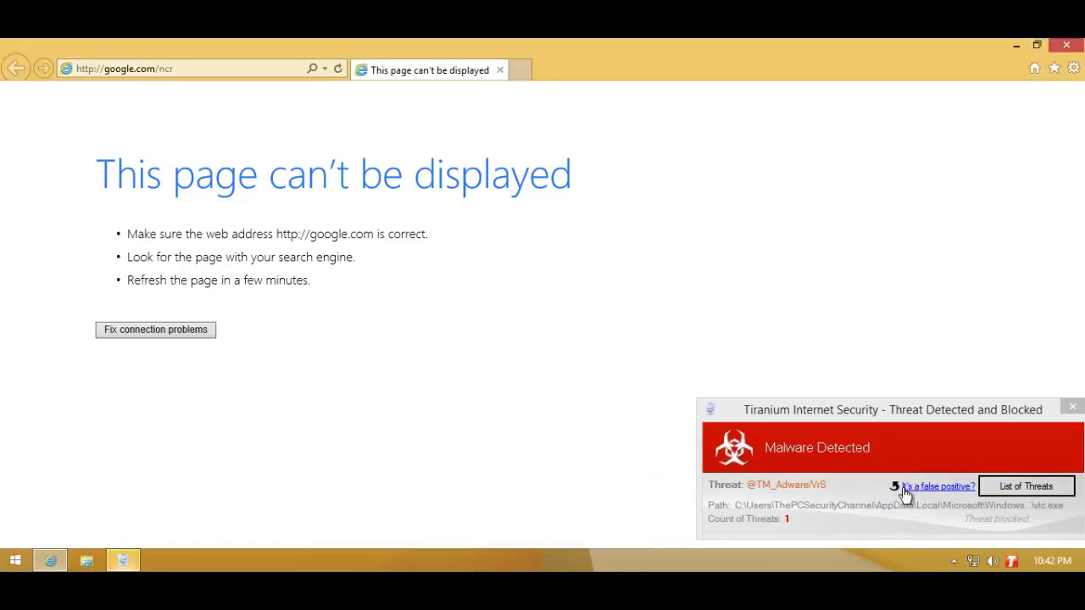
click(1071, 406)
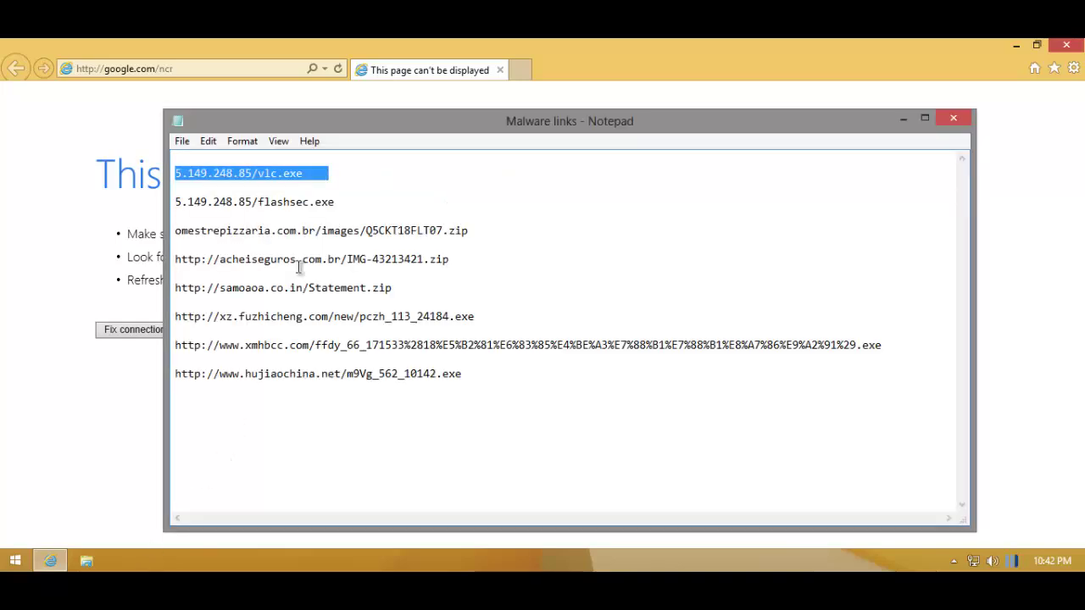
- Load the flashsec.exe link from the Malware links file in Internet Explorer and run the file, dismissing the threat alert
drag(373, 201, 360, 187)
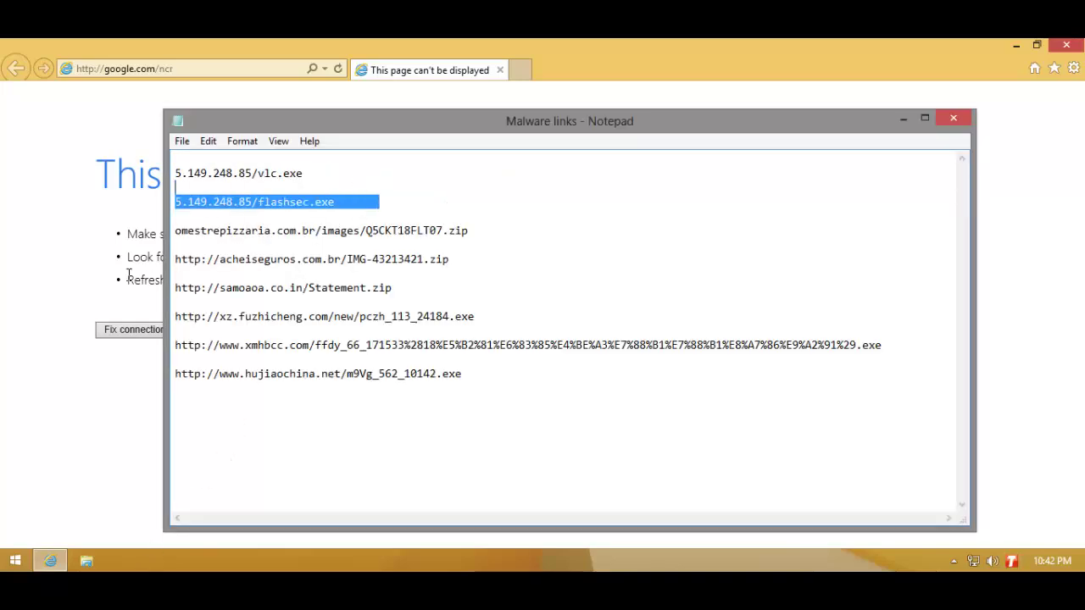
key(ctrl+c)
click(126, 175)
click(167, 73)
key(ctrl+v)
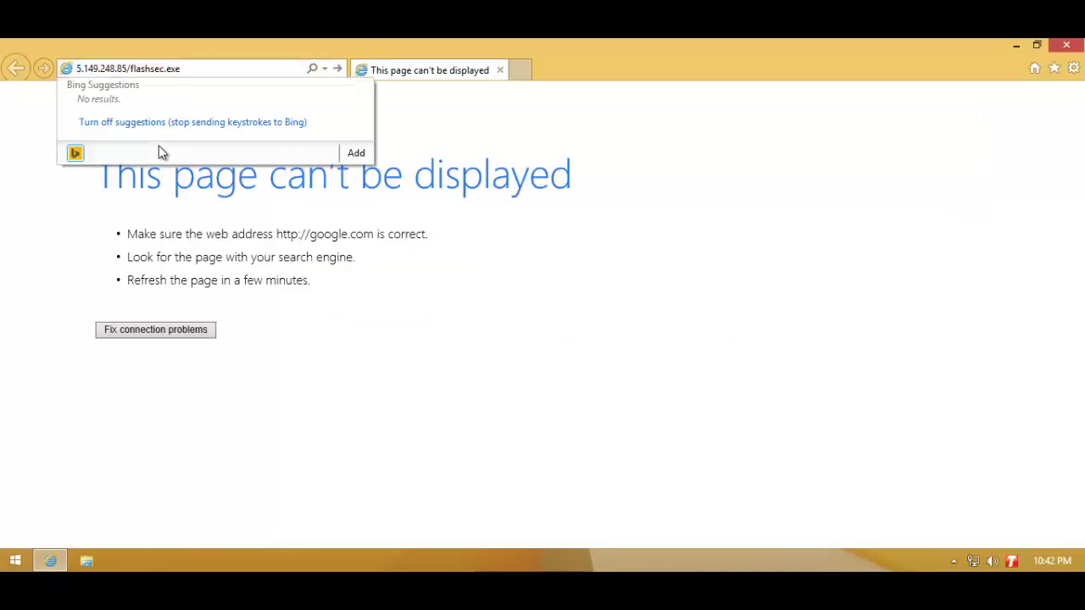
key(Return)
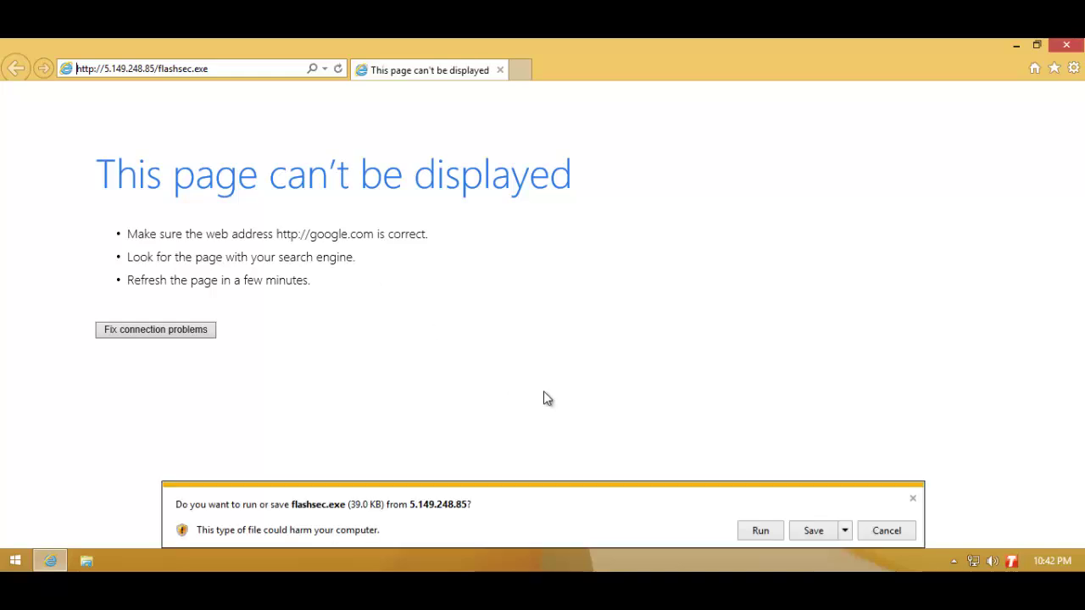
click(757, 534)
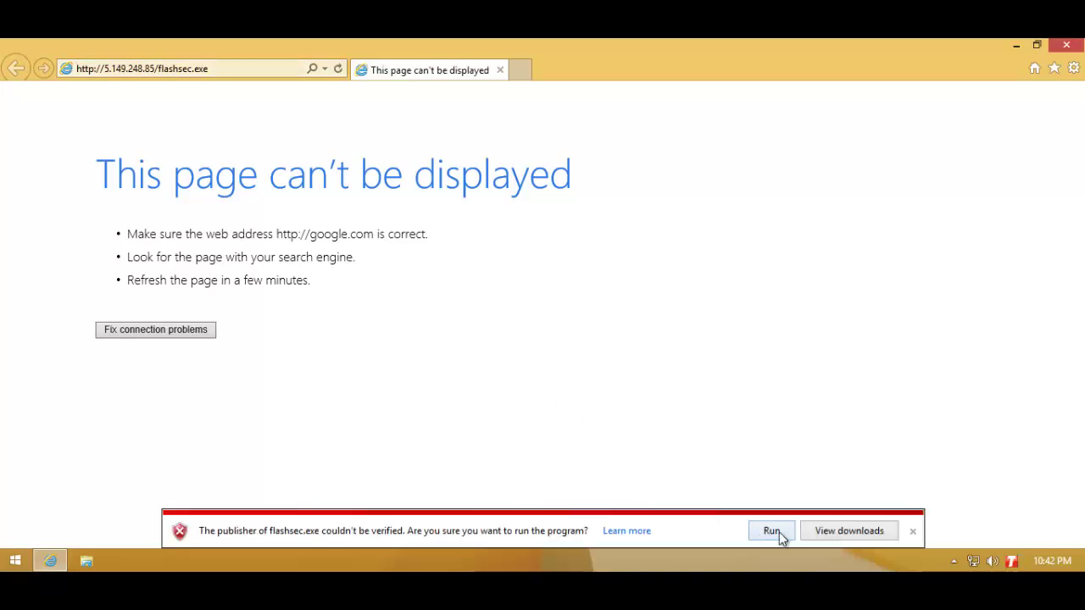
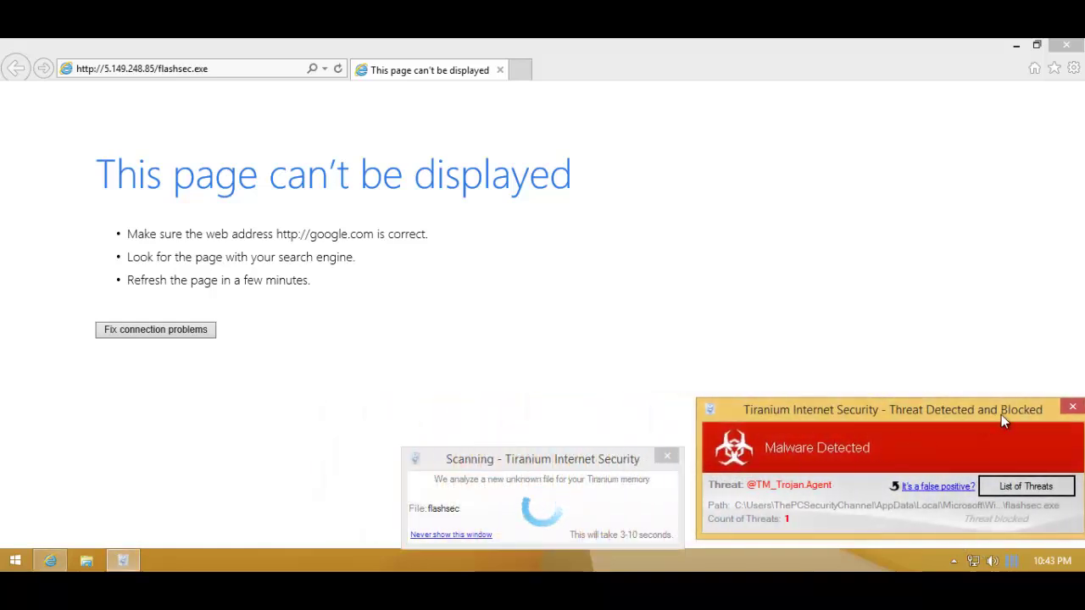
click(1071, 409)
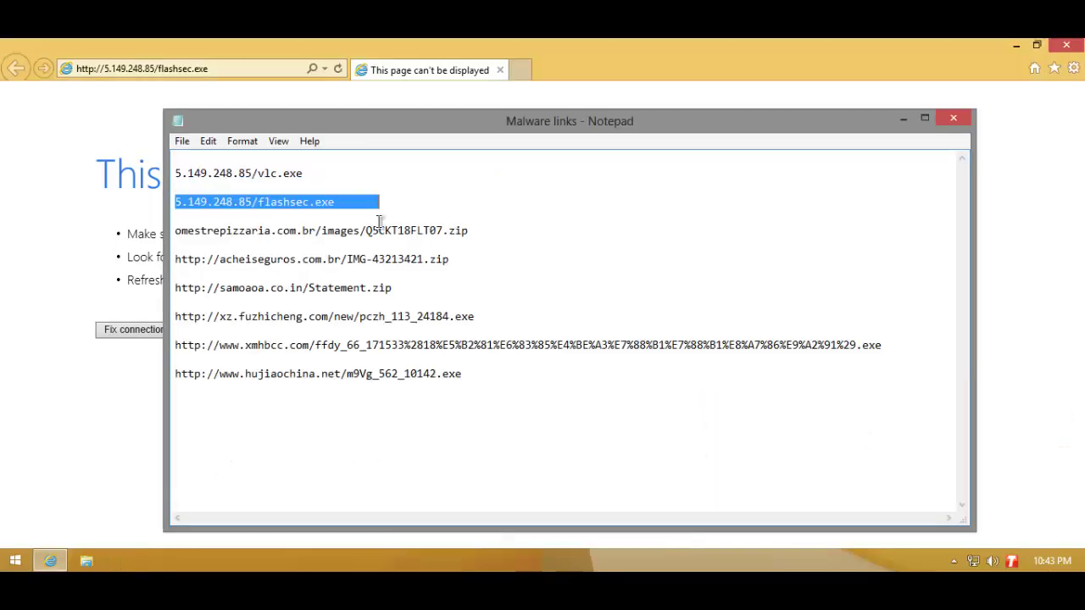
- Load the omestrepizzaria.com.br/images/Q5CKT18FLT07.zip link from Notepad in Internet Explorer, dismissing the remaining flashsec threat alerts
drag(473, 233, 462, 218)
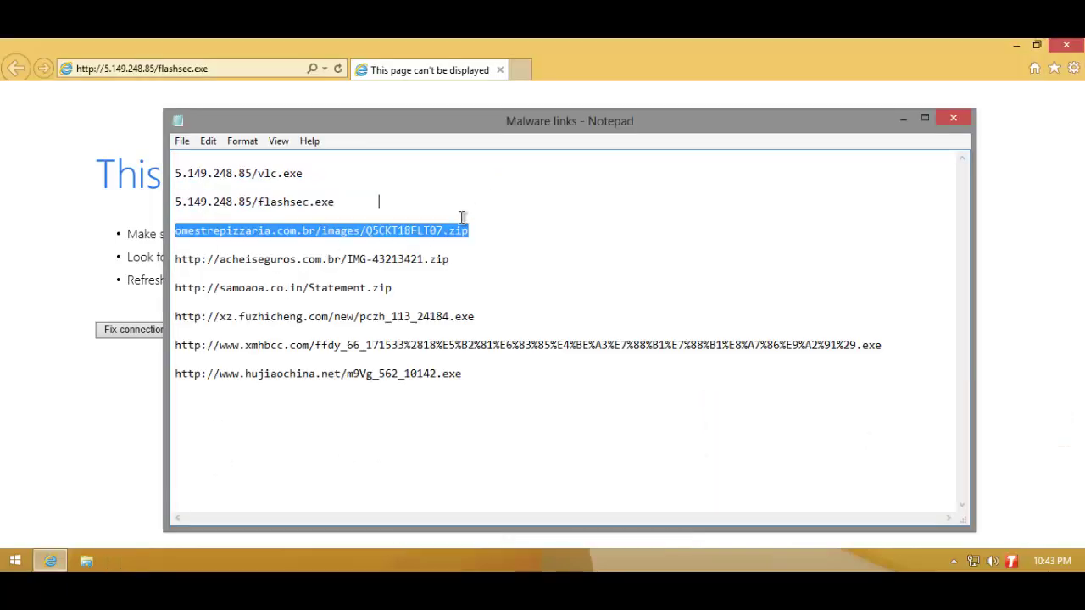
click(49, 393)
click(192, 72)
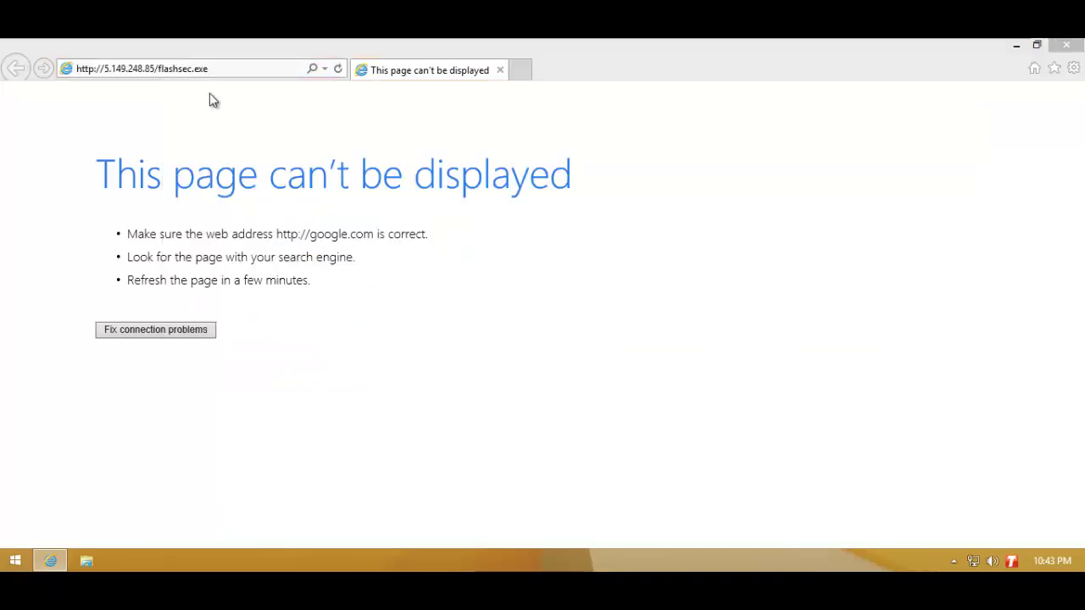
click(204, 79)
click(204, 76)
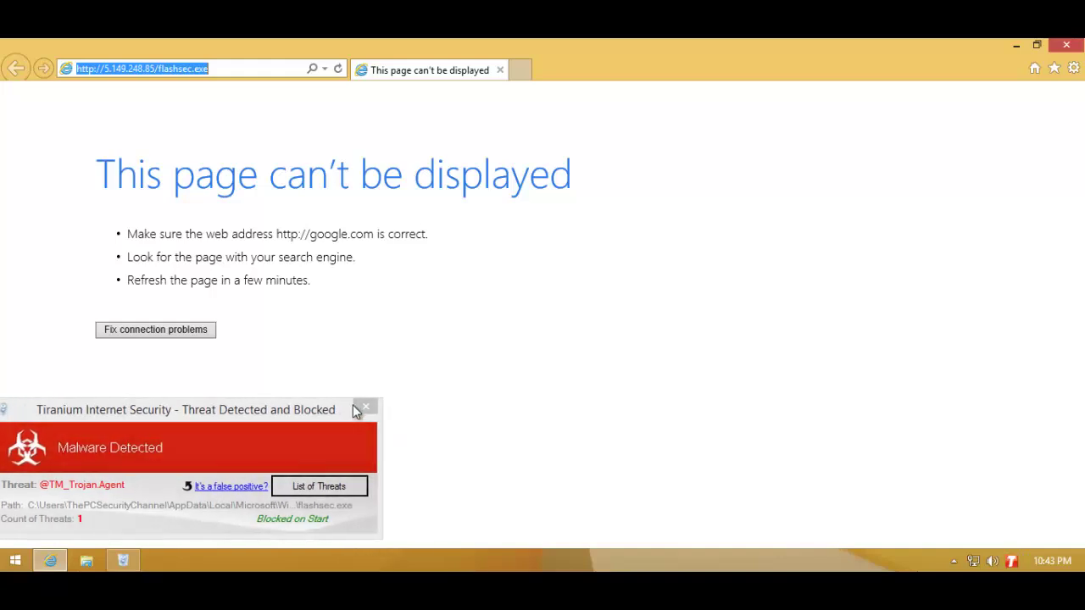
click(365, 409)
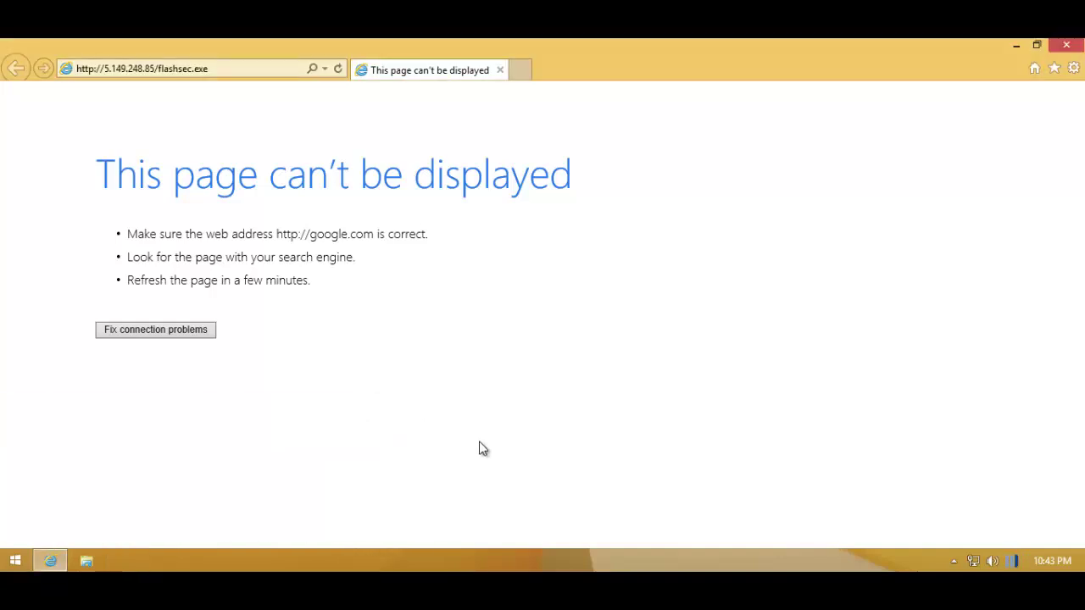
click(204, 61)
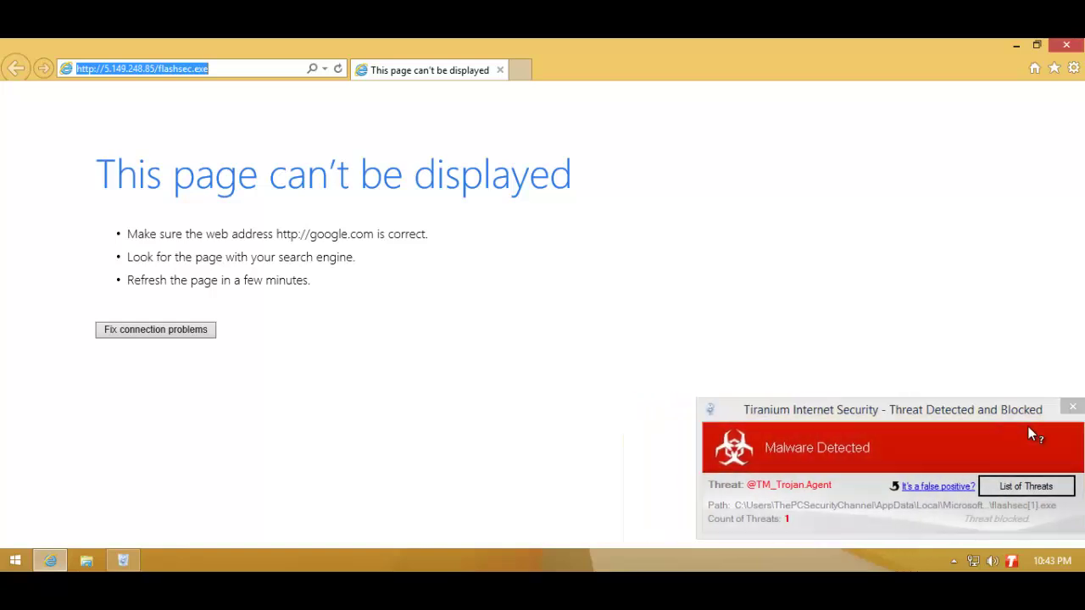
click(1072, 408)
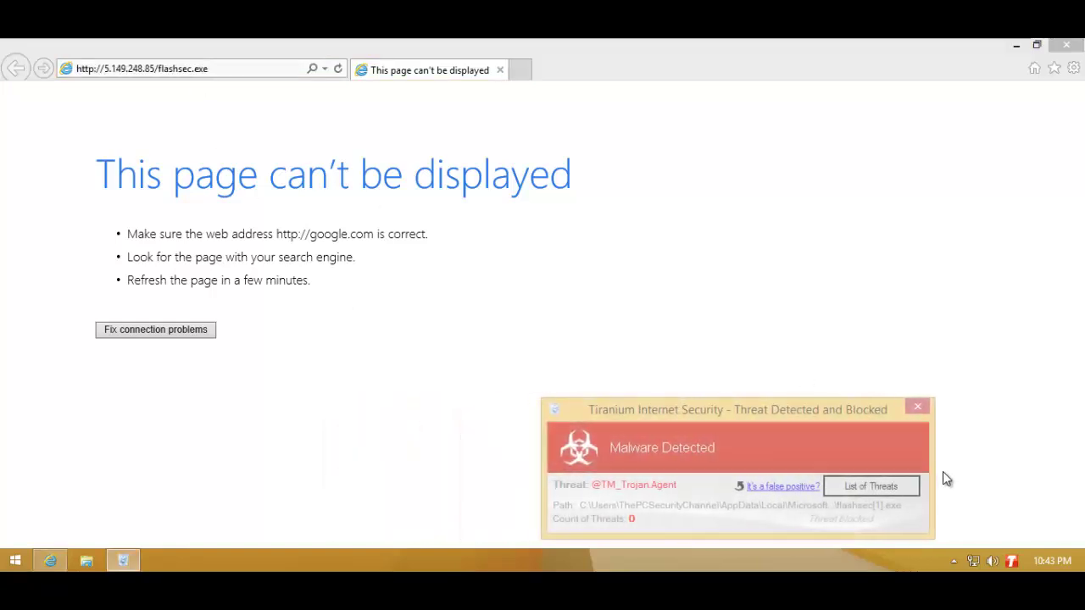
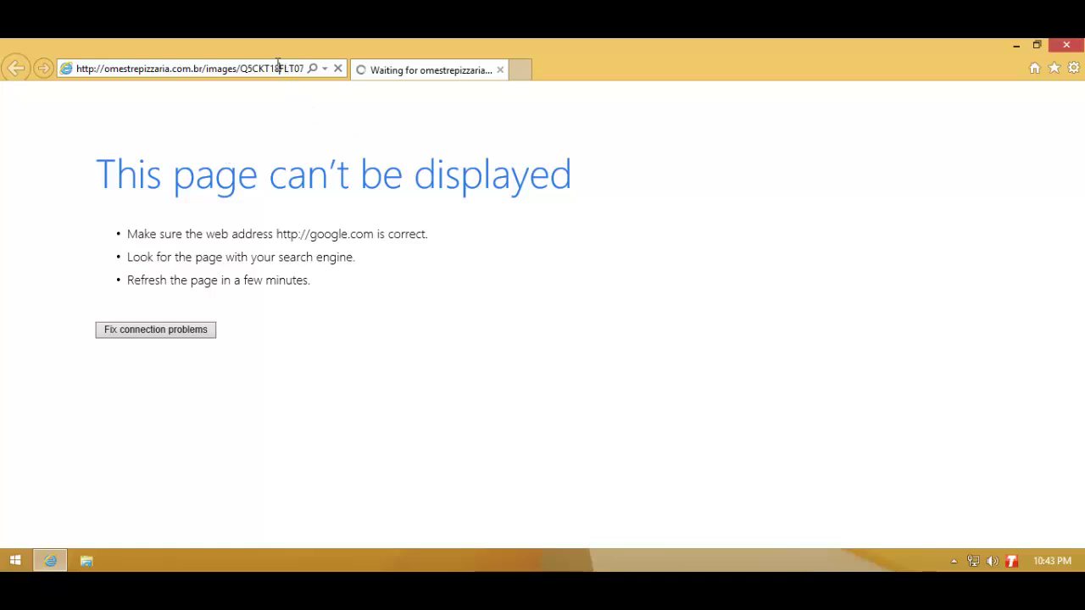
- Try to open Q5CKT18FLT07.zip directly from the download prompt and dismiss the compressed folder error
drag(276, 66, 226, 68)
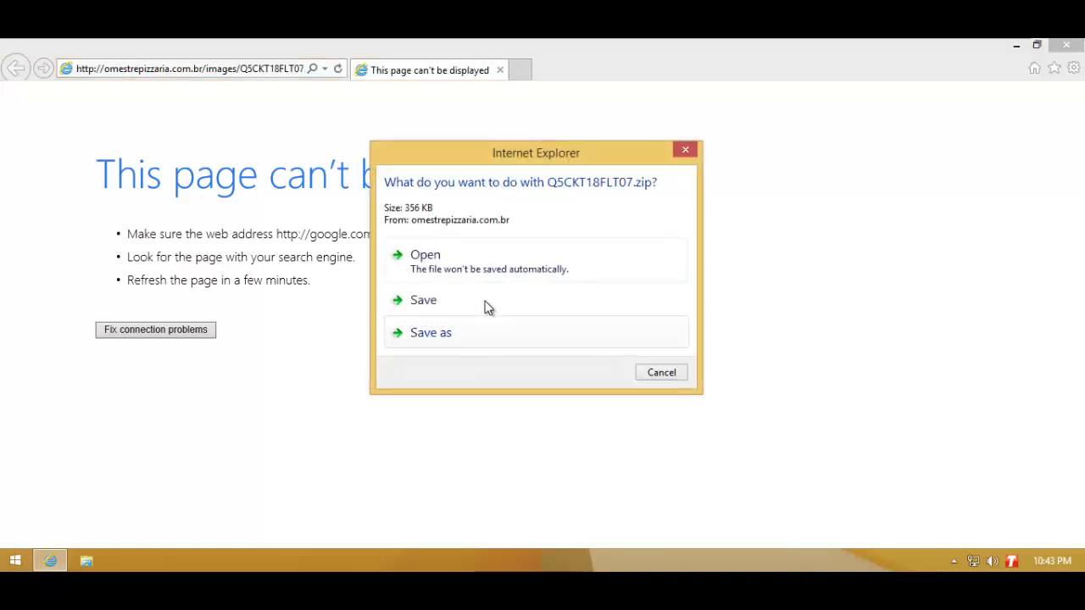
click(472, 259)
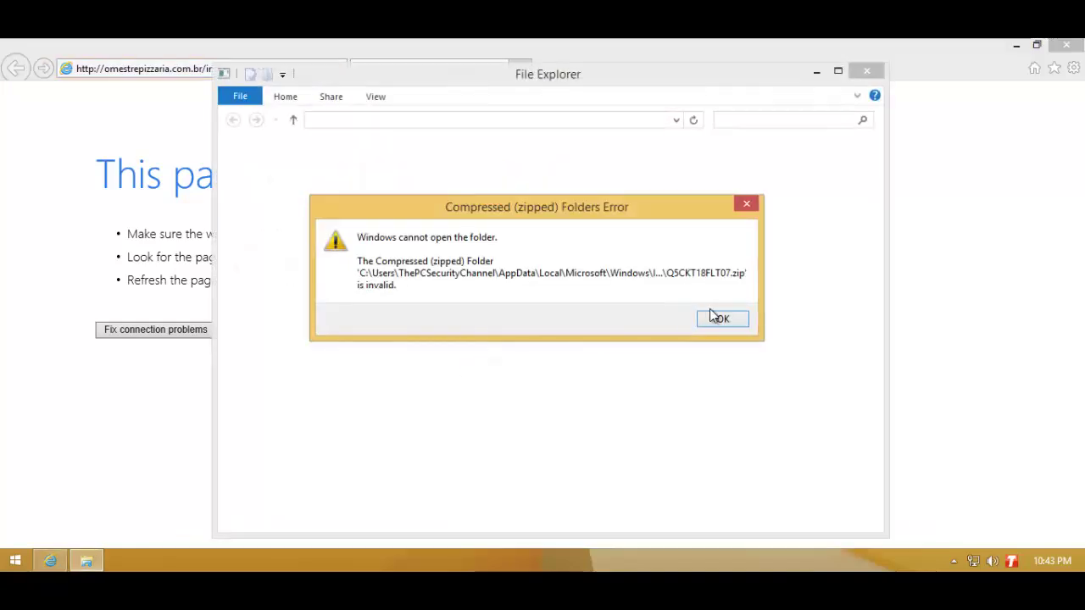
click(712, 316)
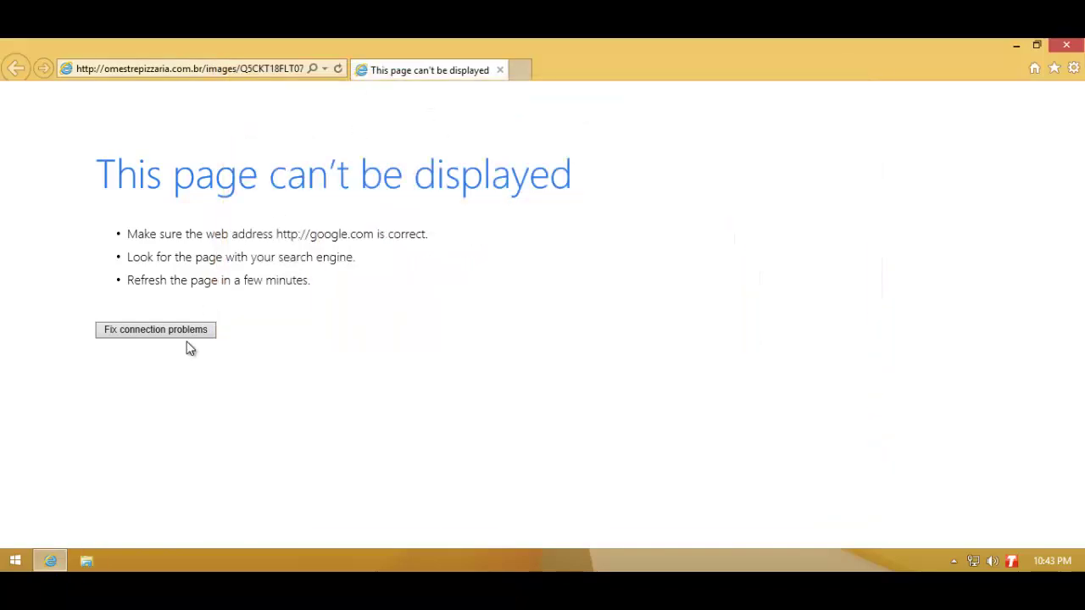
- Copy the acheiseguros.com.br/IMG-43213421.zip link from Notepad, load it in Internet Explorer and open the archive
key(alt+Tab)
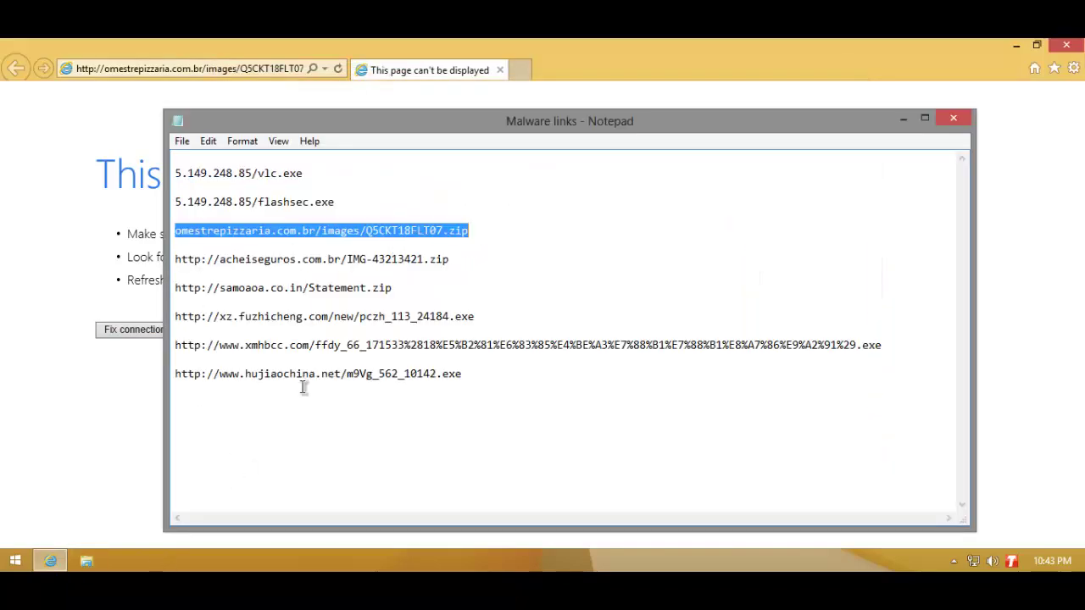
drag(470, 260, 453, 246)
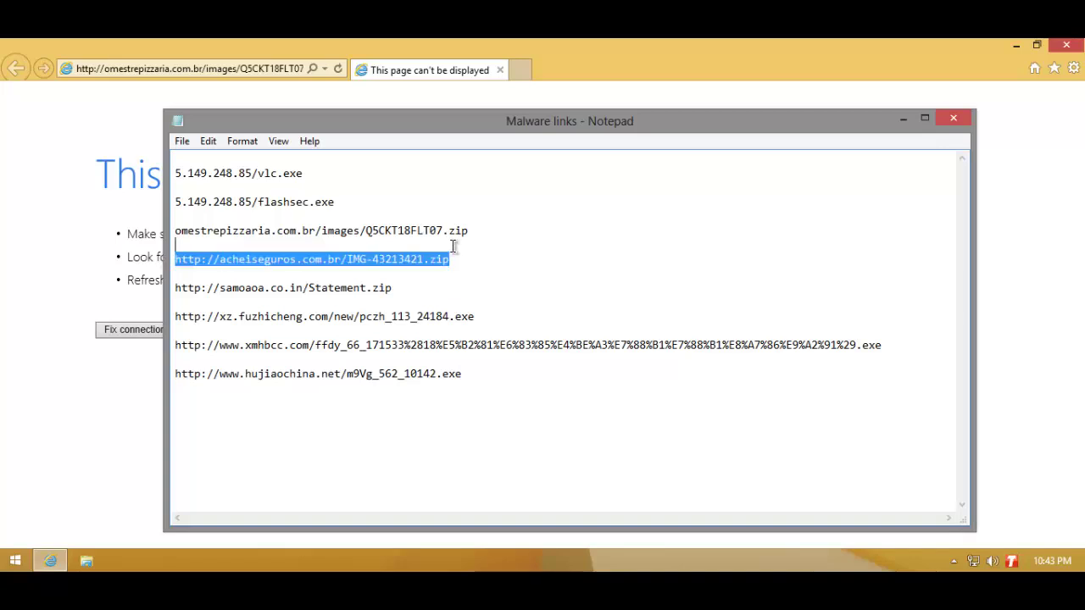
key(ctrl+c)
key(alt+Tab)
click(180, 66)
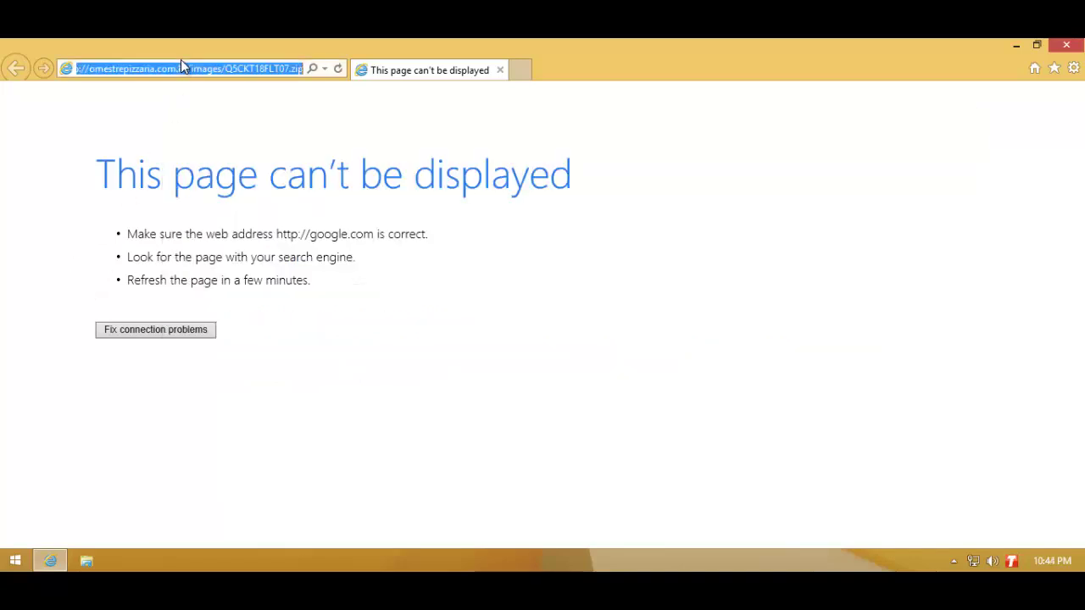
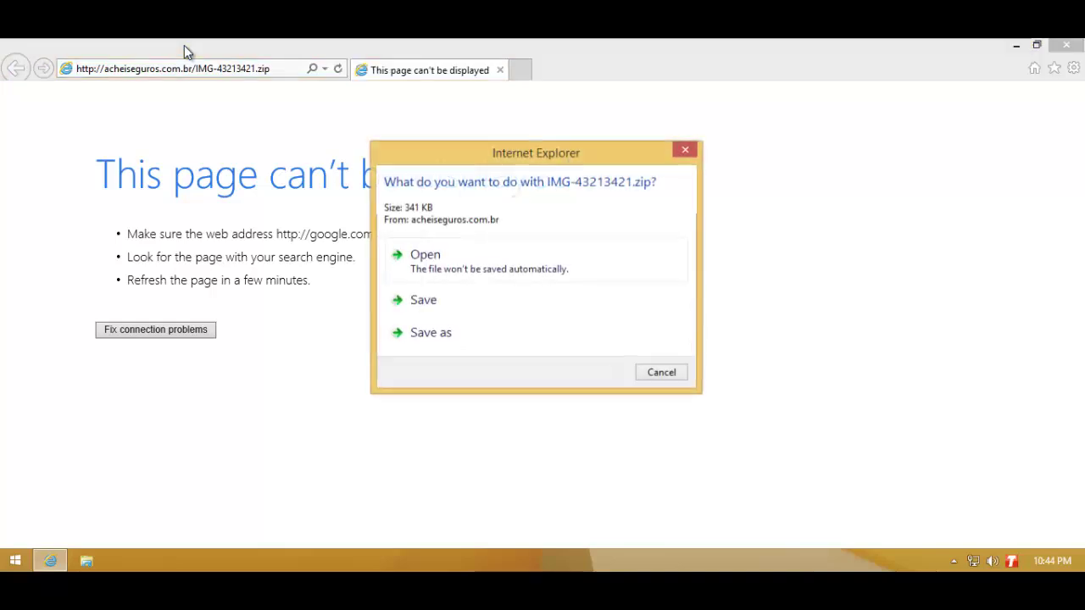
click(492, 259)
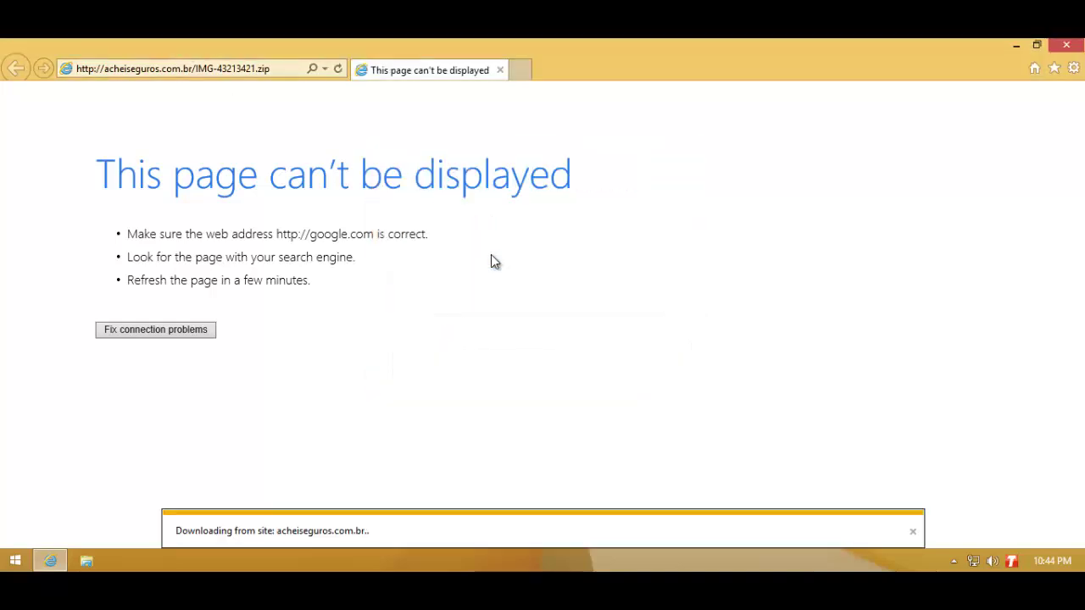
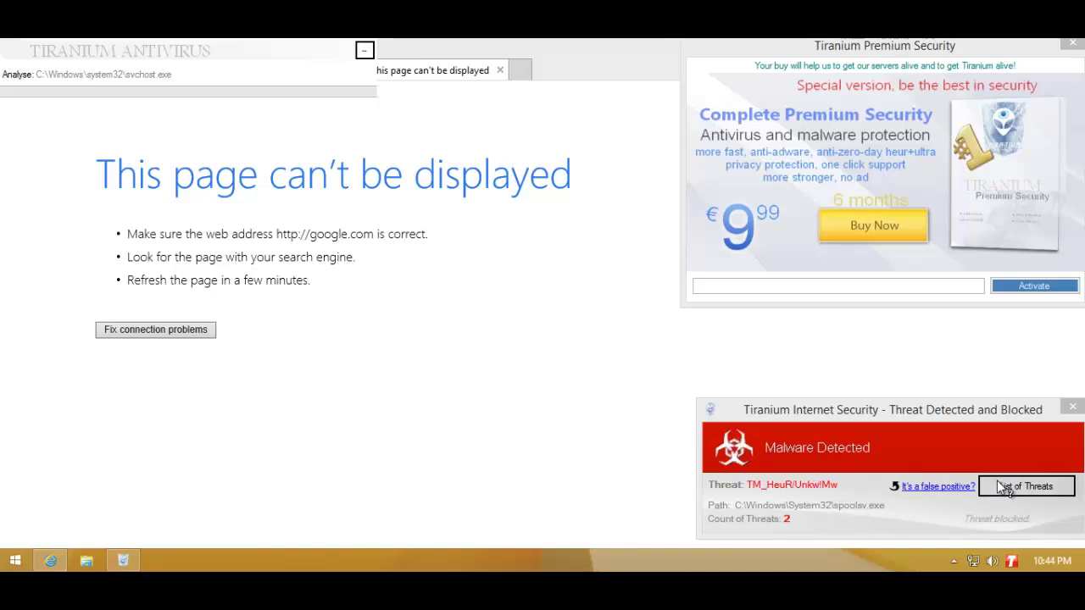
- Dismiss the threat alert and postpone the Tiranium cleanup reboot with the Reboot Later option
click(1072, 408)
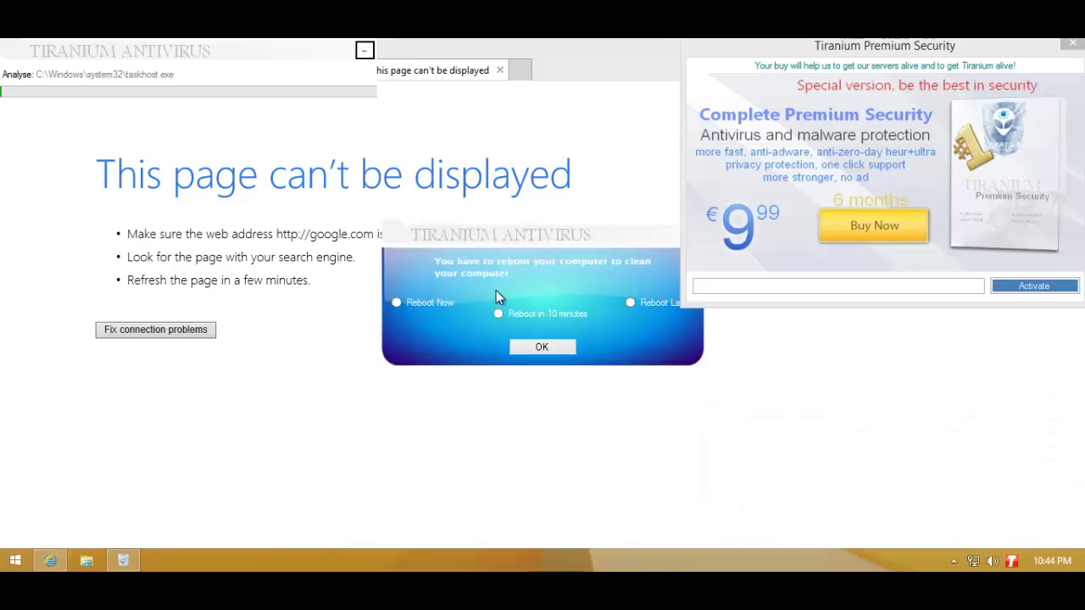
click(630, 303)
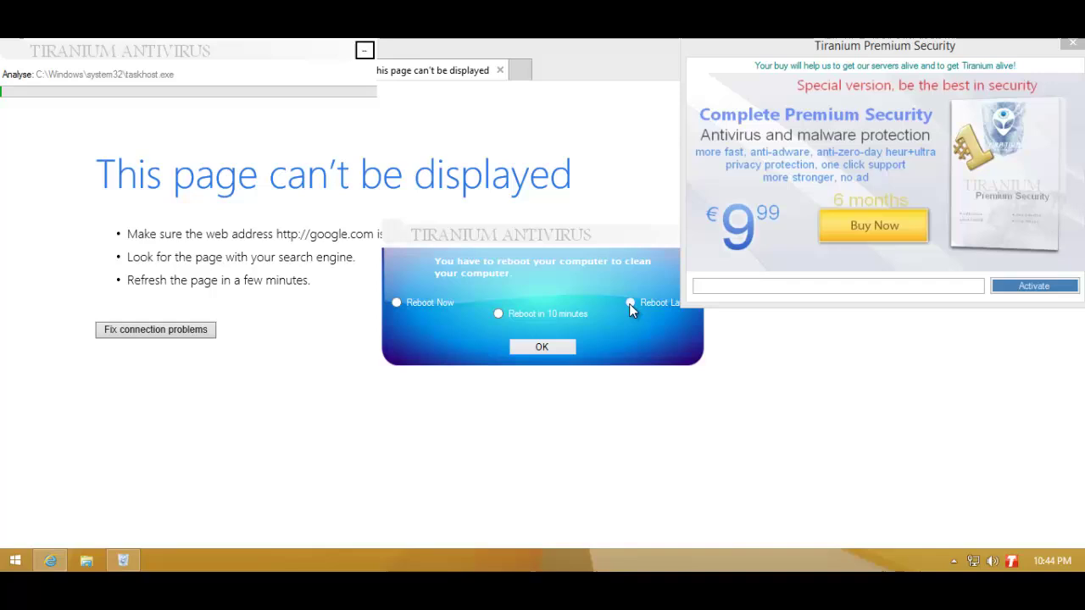
click(542, 347)
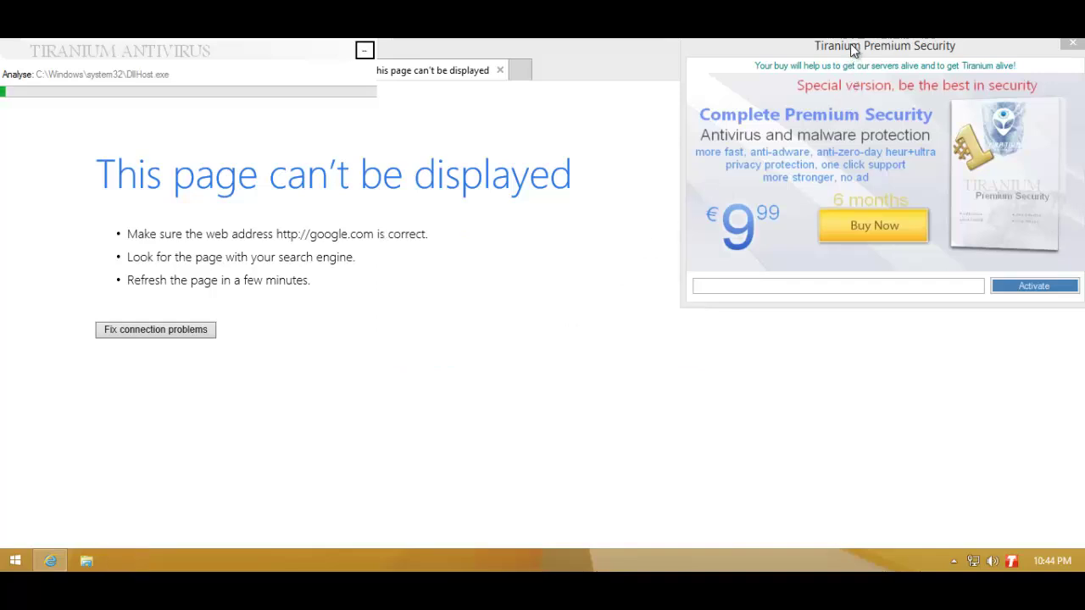
- Close the Tiranium Premium Security offer and send the fast scan to the background, dismissing its notification
drag(851, 47, 803, 113)
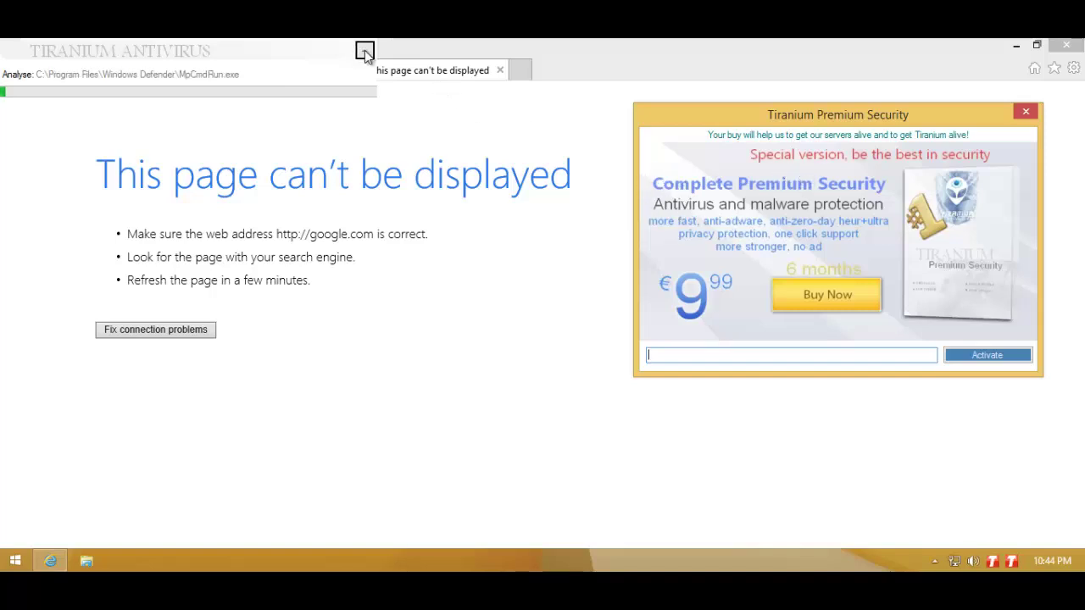
click(1023, 112)
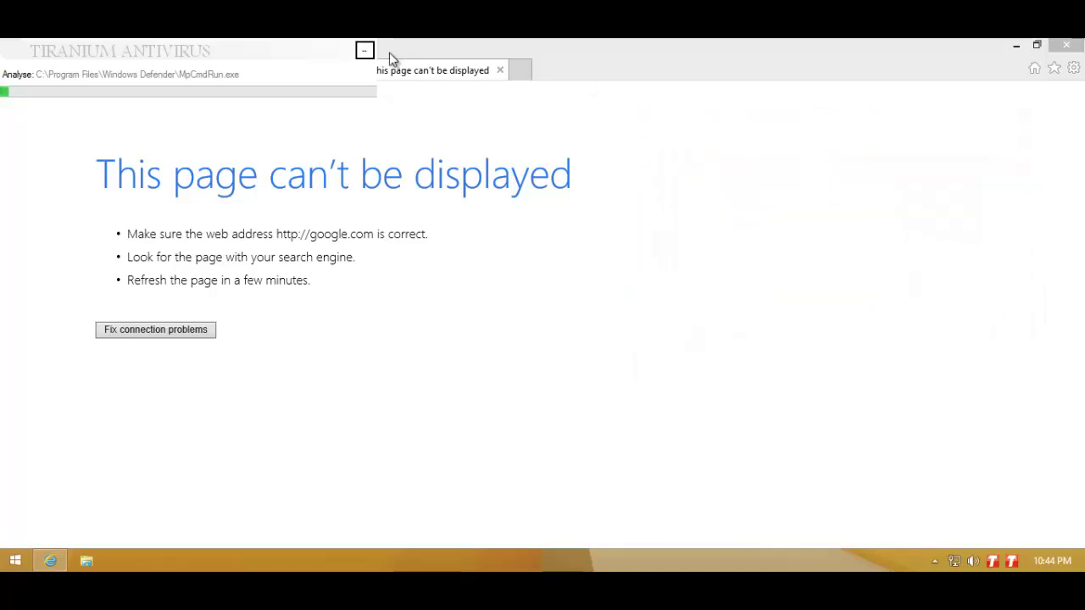
click(365, 51)
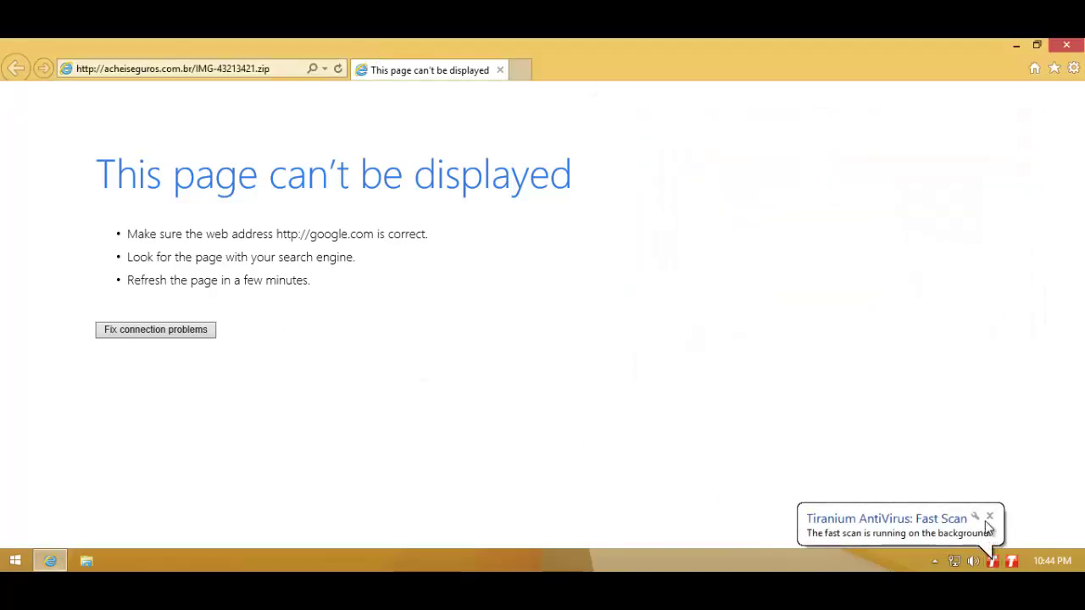
click(988, 516)
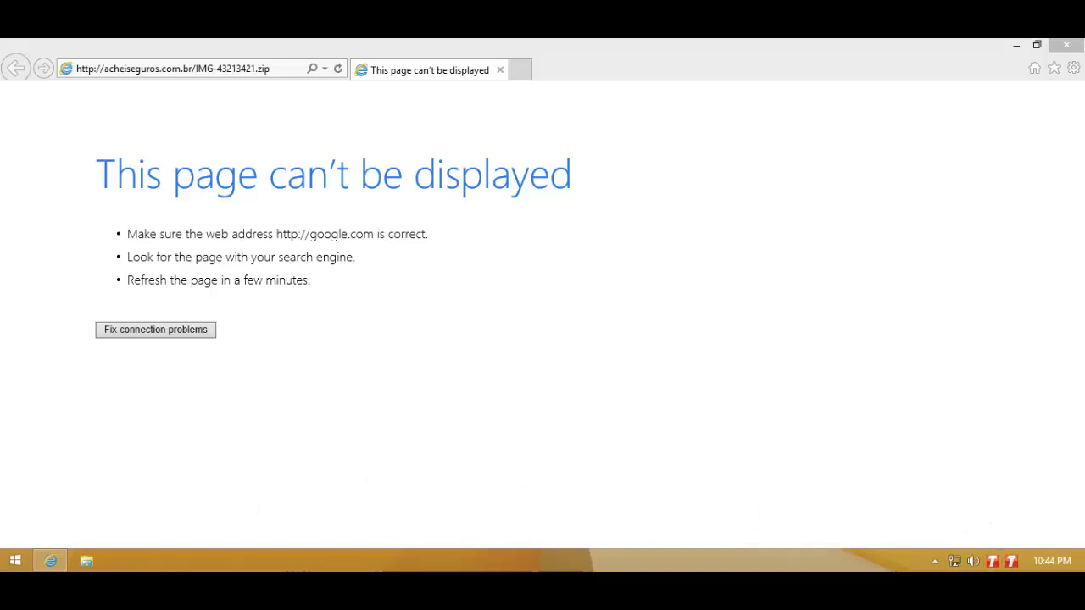
- Copy the samoaoa.co.in/Statement.zip link from the Malware links file and load it in Internet Explorer
key(alt+Tab)
click(404, 286)
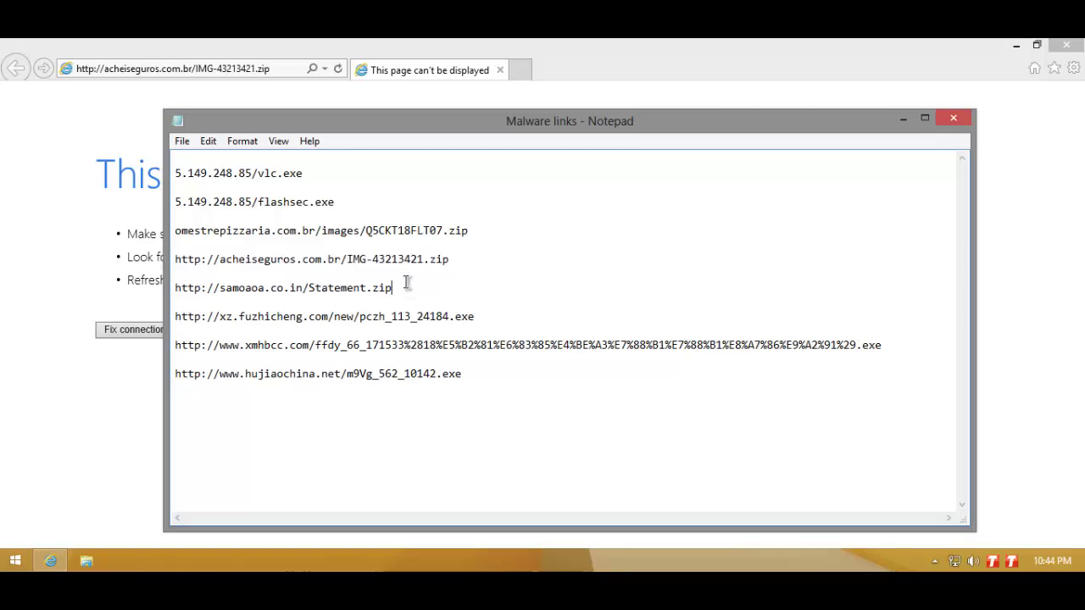
key(shift+Home)
click(51, 420)
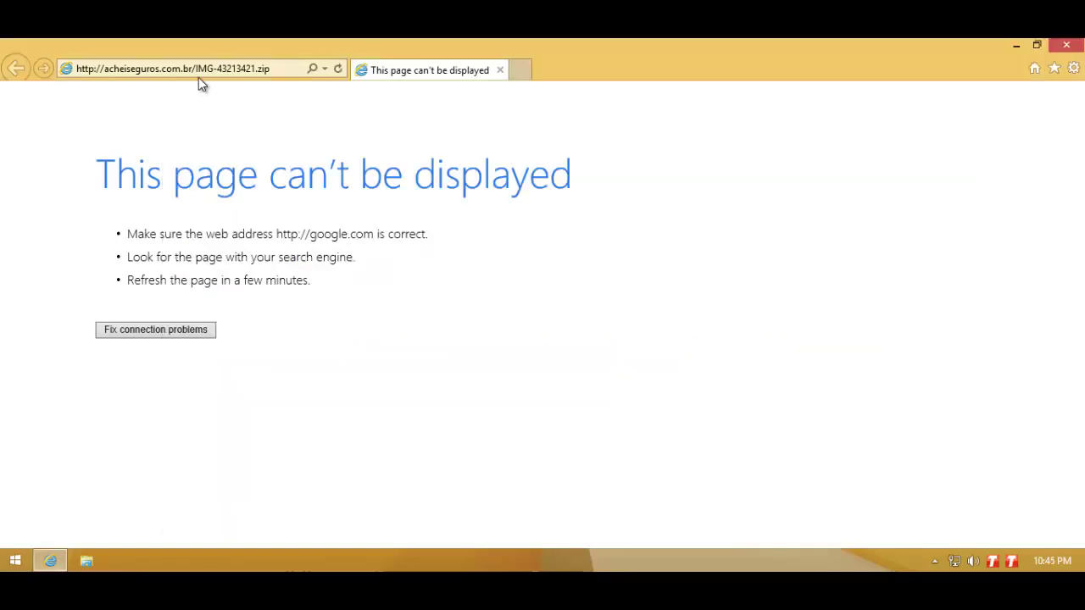
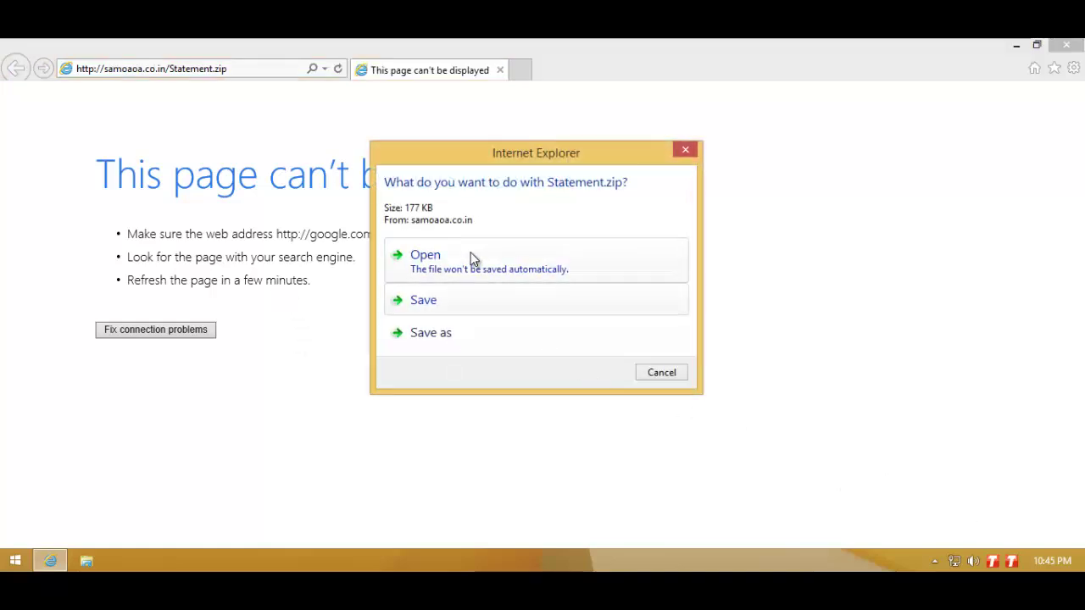
- Open the Statement.zip archive and run the Statement application inside it despite the unknown publisher
click(449, 265)
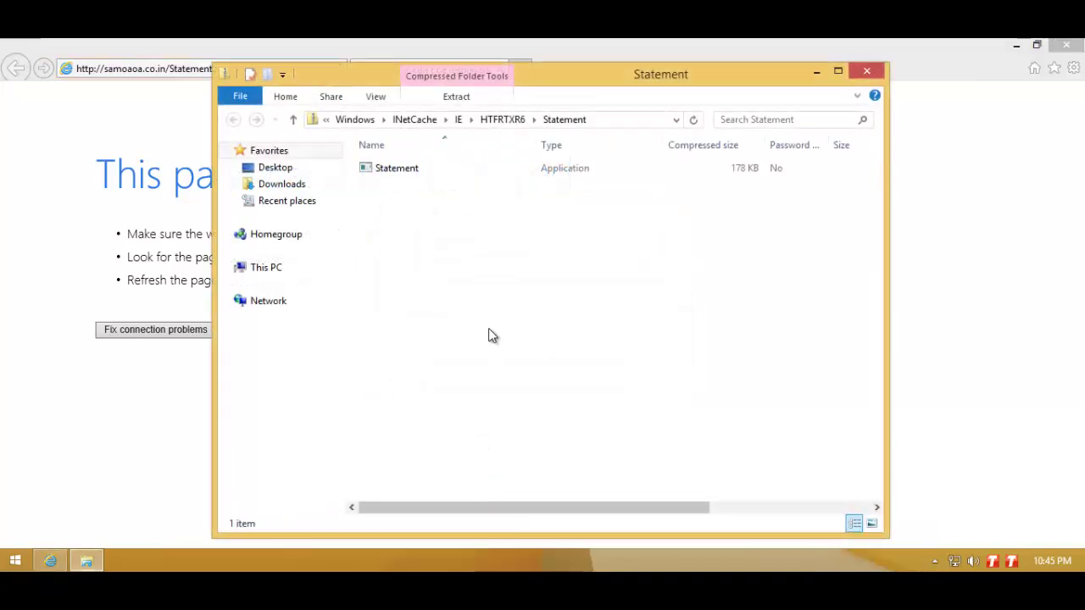
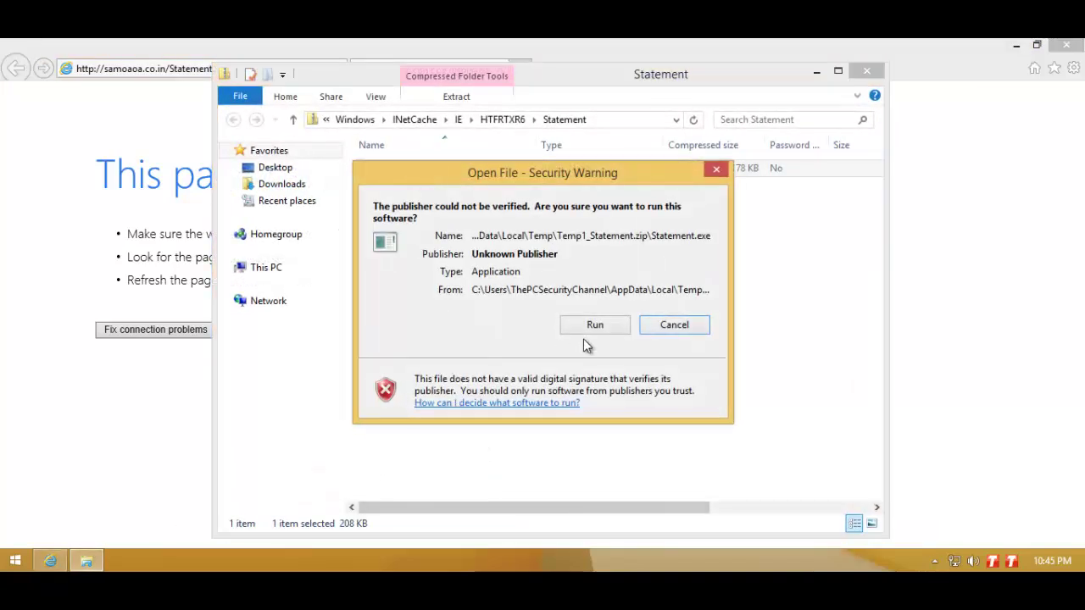
click(590, 327)
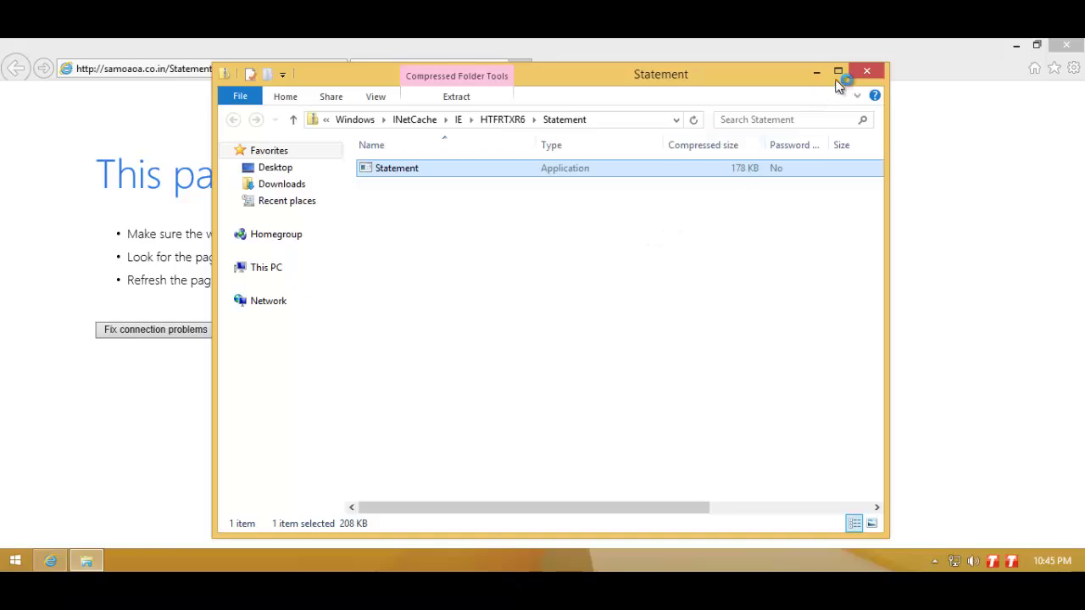
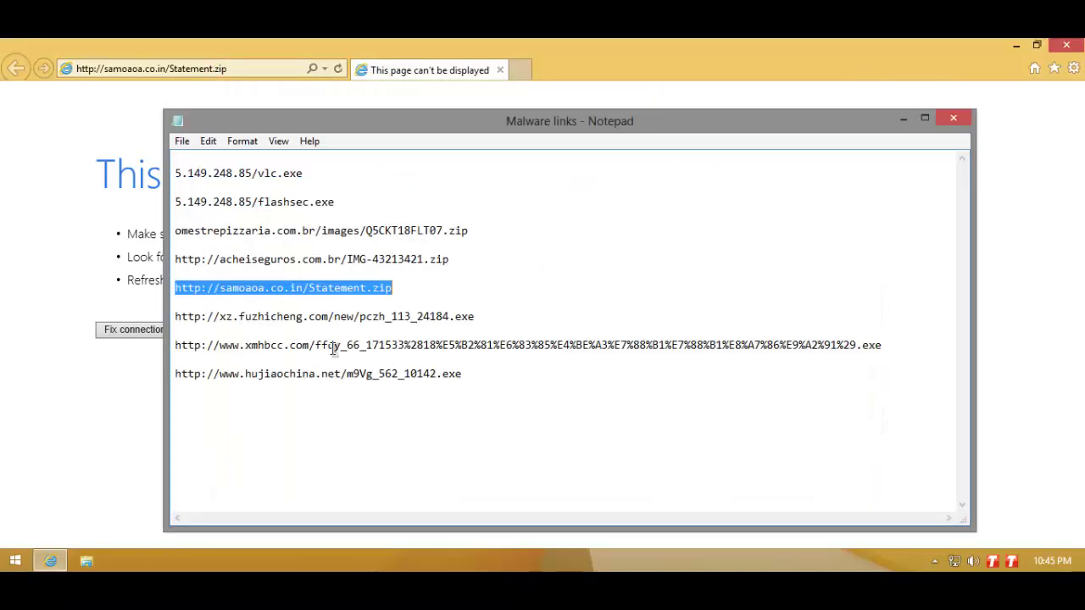
- Copy the xz.fuzhicheng.com/new/pczh_113_24184.exe link from the Malware links file and load it in Internet Explorer, dismissing the threat alert
drag(174, 316, 475, 316)
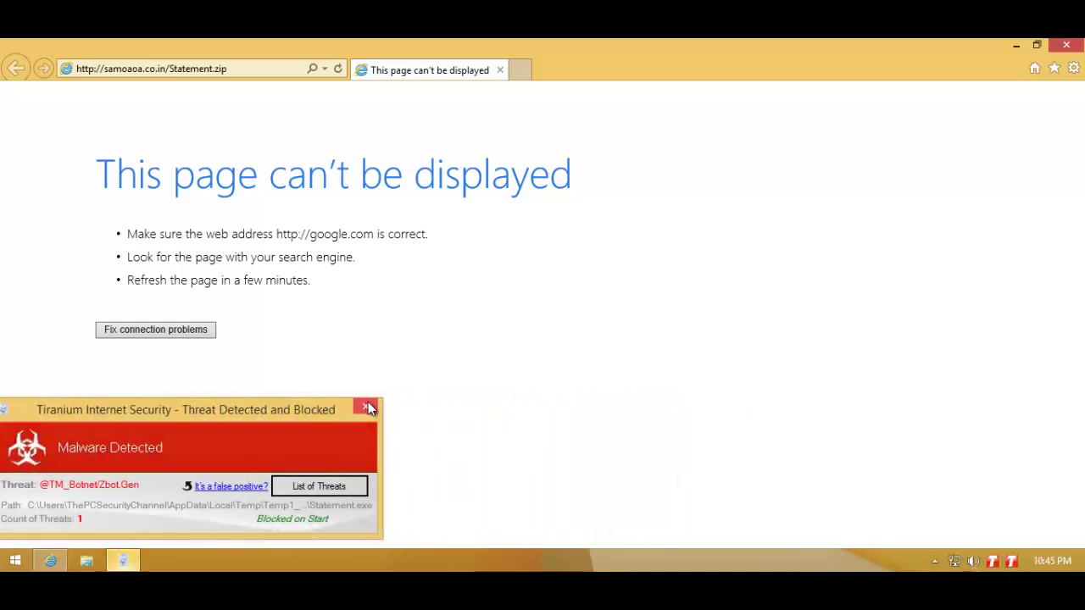
click(368, 402)
click(242, 68)
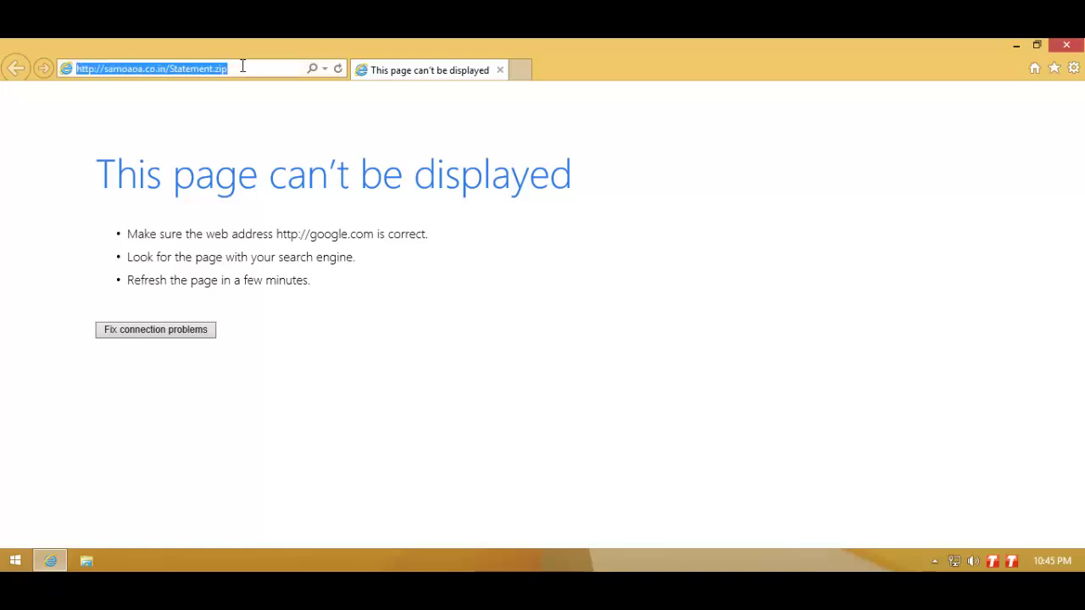
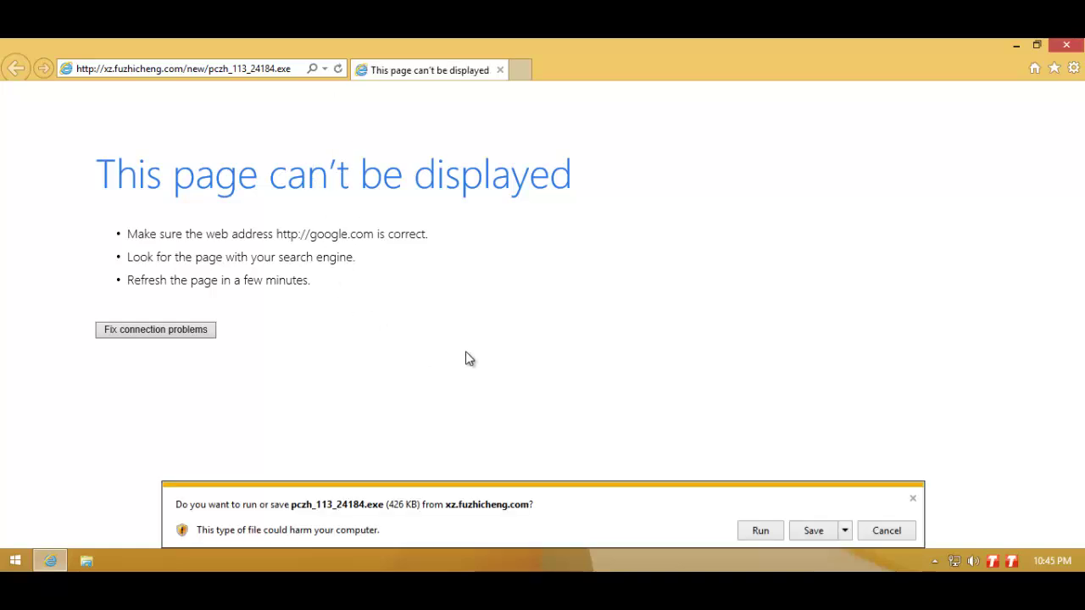
- Download and run pczh_113_24184.exe despite its unverified publisher, closing the Tiranium threat alert that covers the download prompt
click(759, 530)
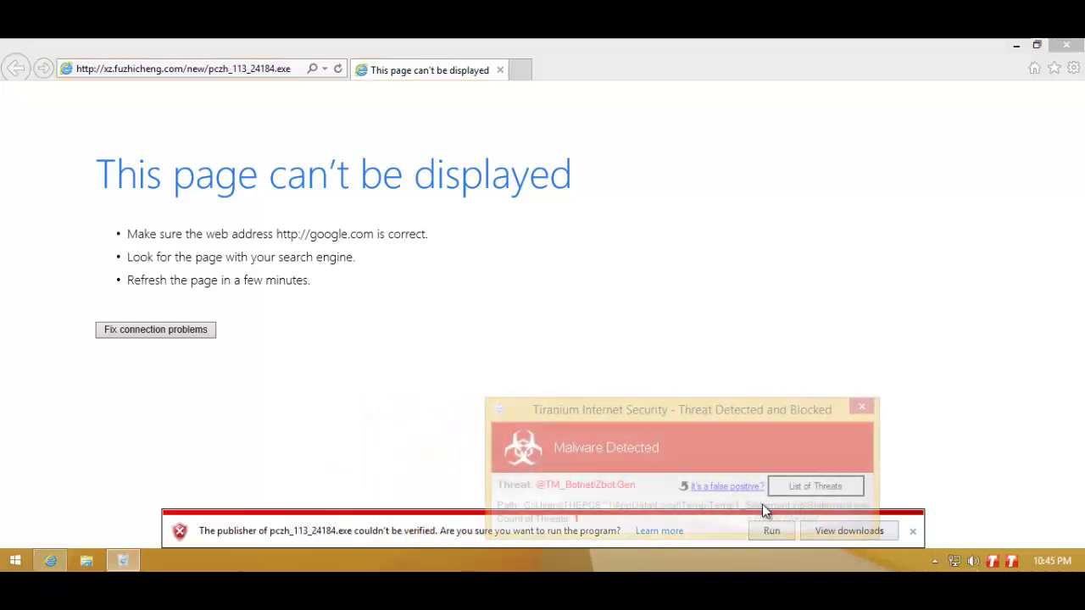
click(650, 523)
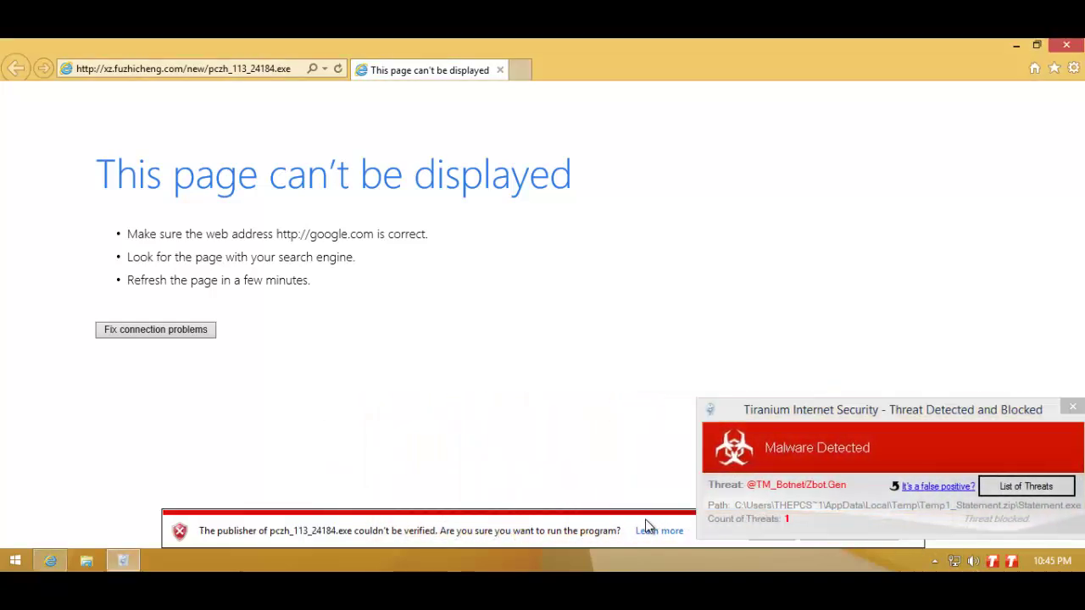
click(1071, 407)
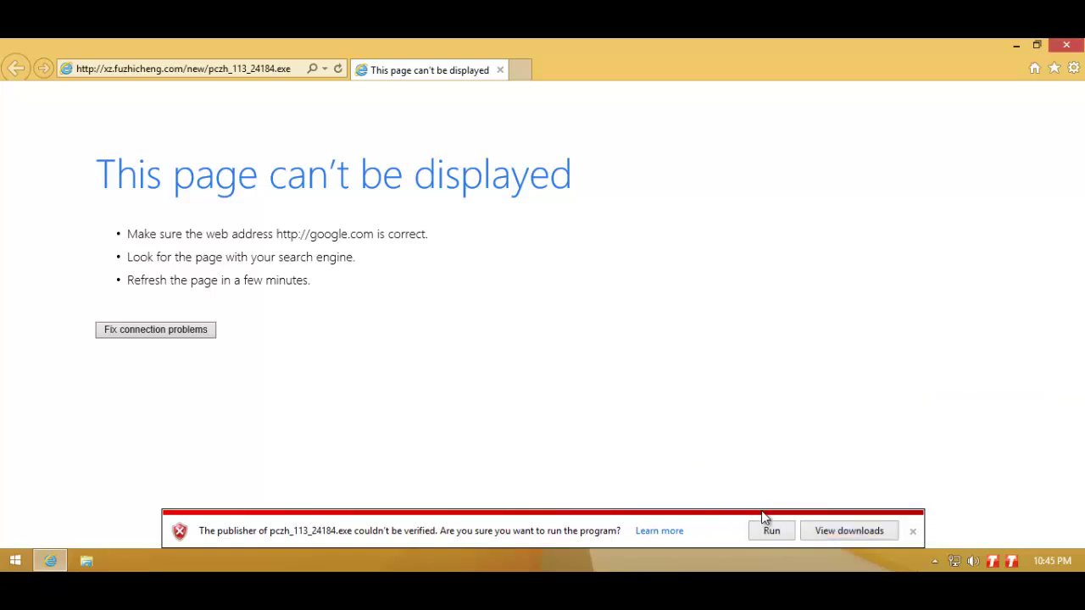
click(771, 531)
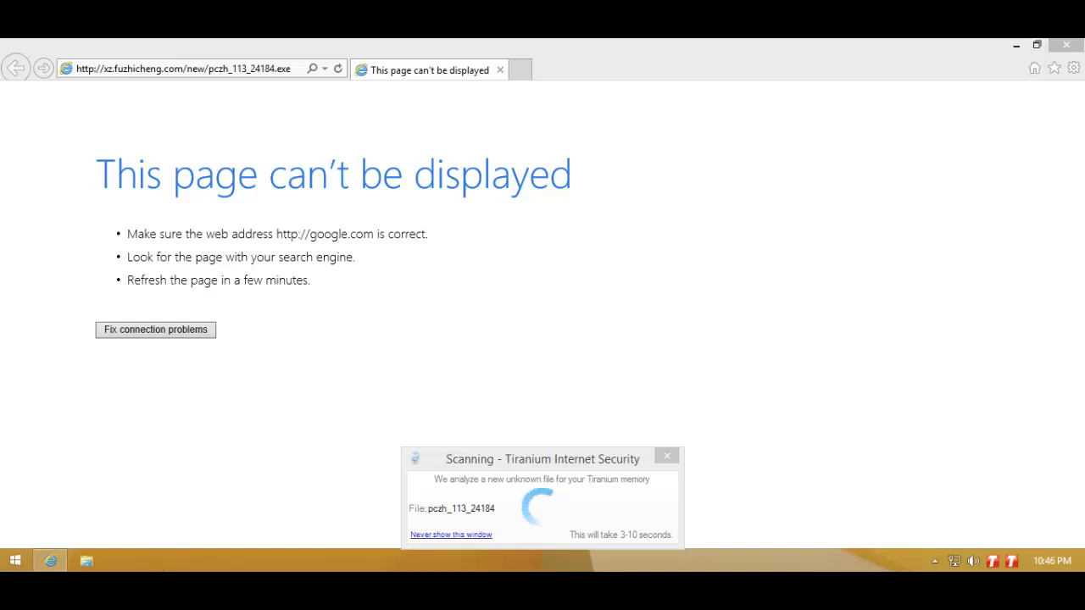
click(890, 345)
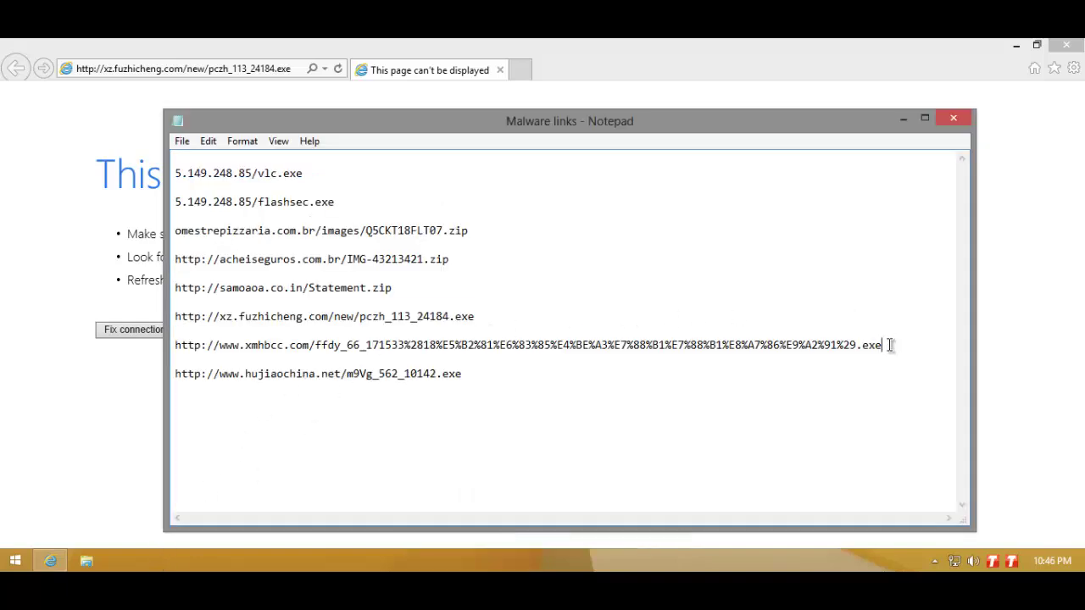
double_click(888, 340)
click(93, 448)
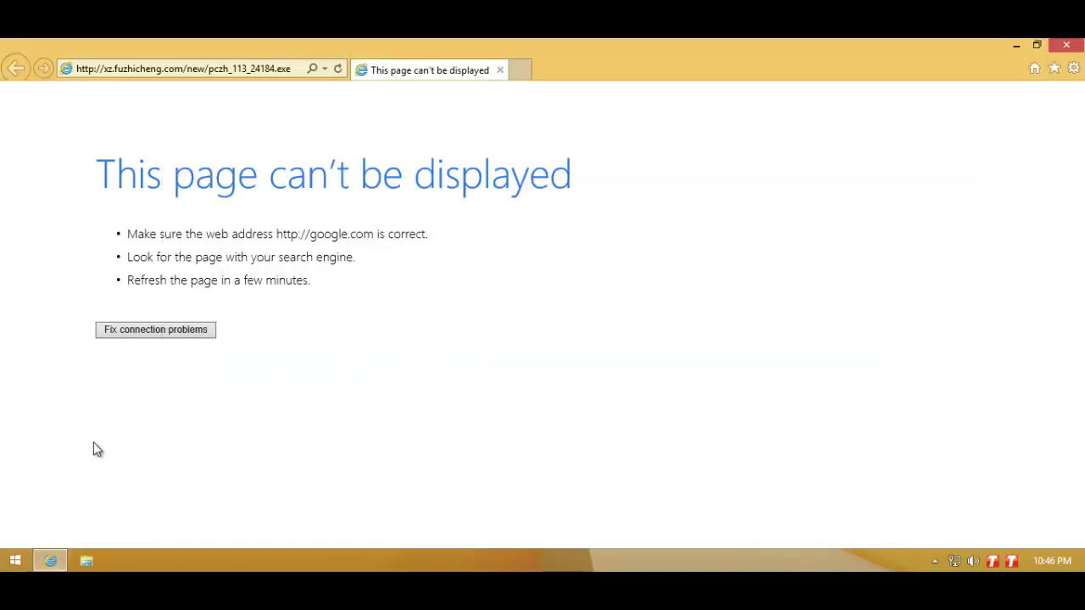
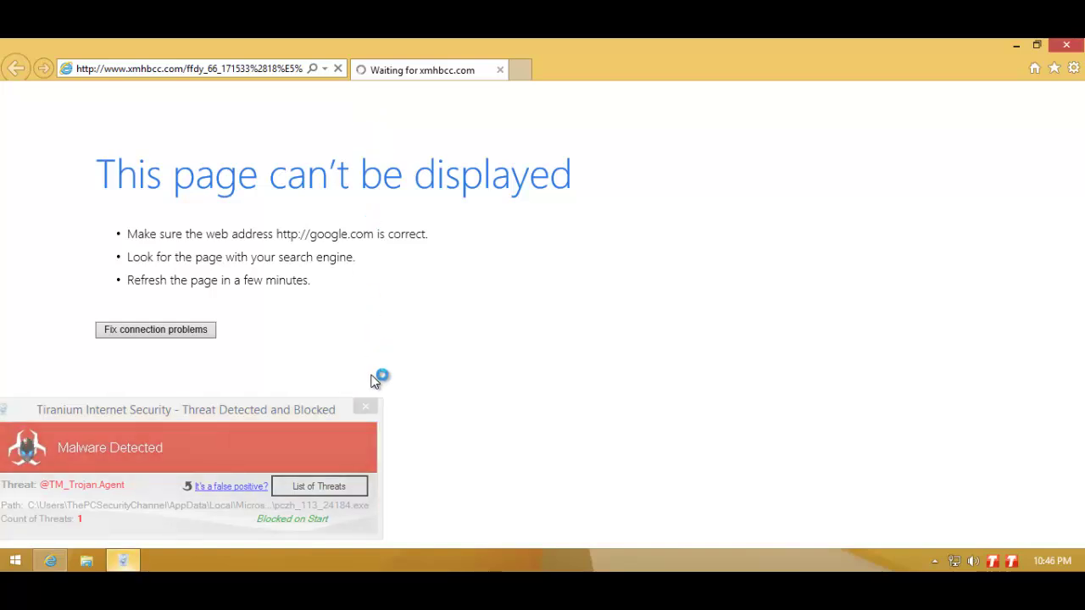
click(364, 410)
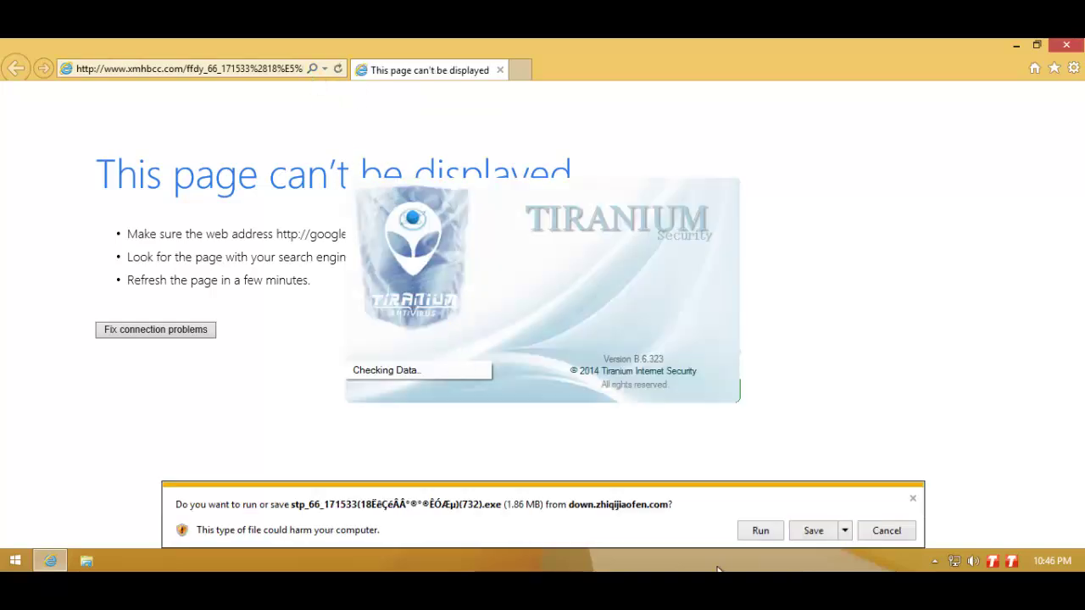
click(760, 531)
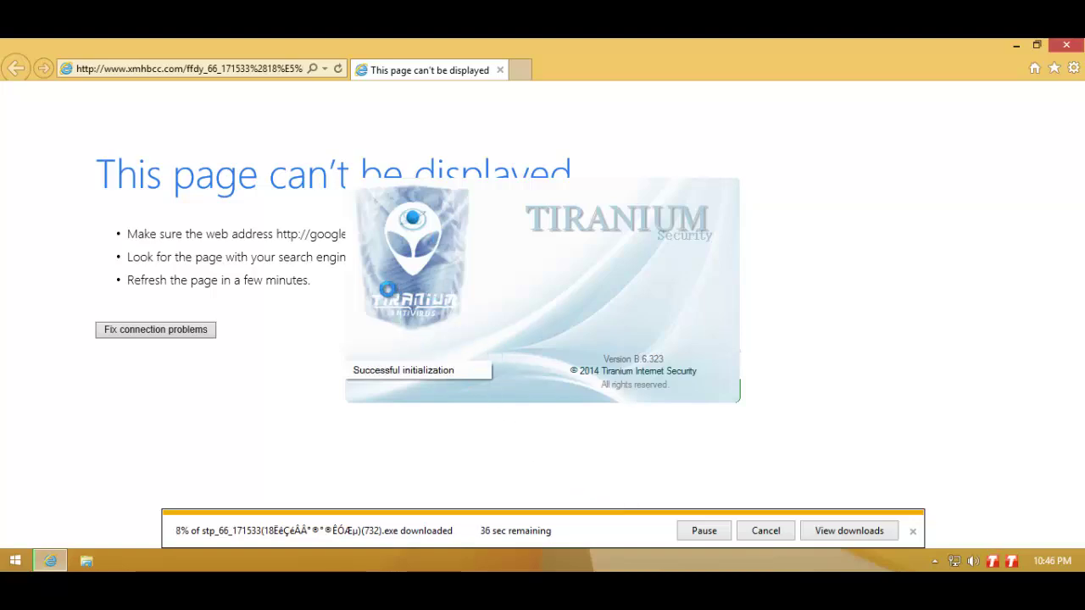
- Check the protection overview on Tiranium's Home page, dismiss the threat alert and close the Tiranium window
click(366, 165)
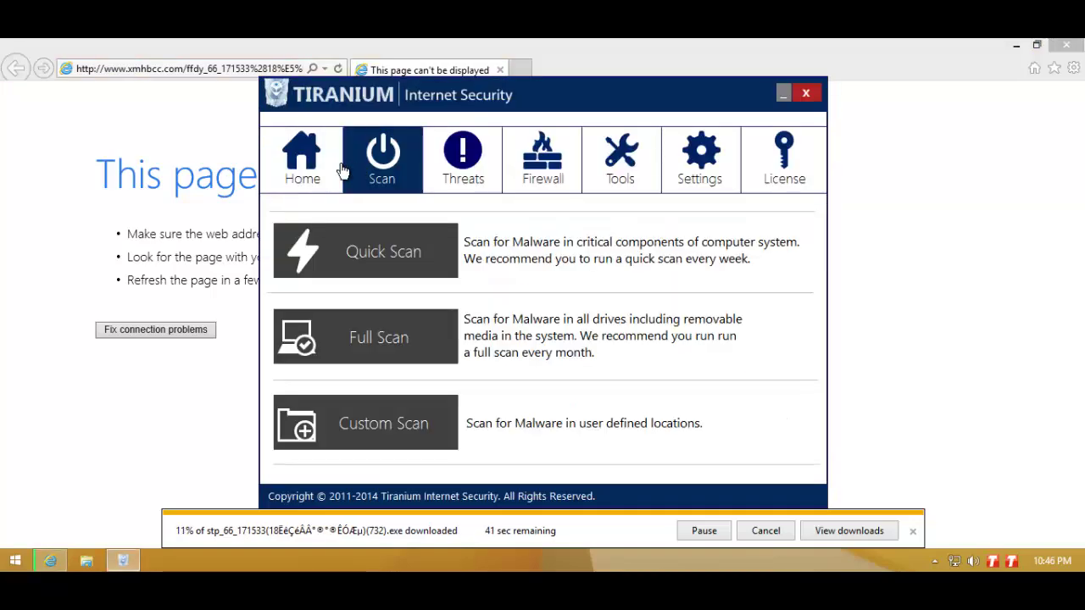
click(337, 168)
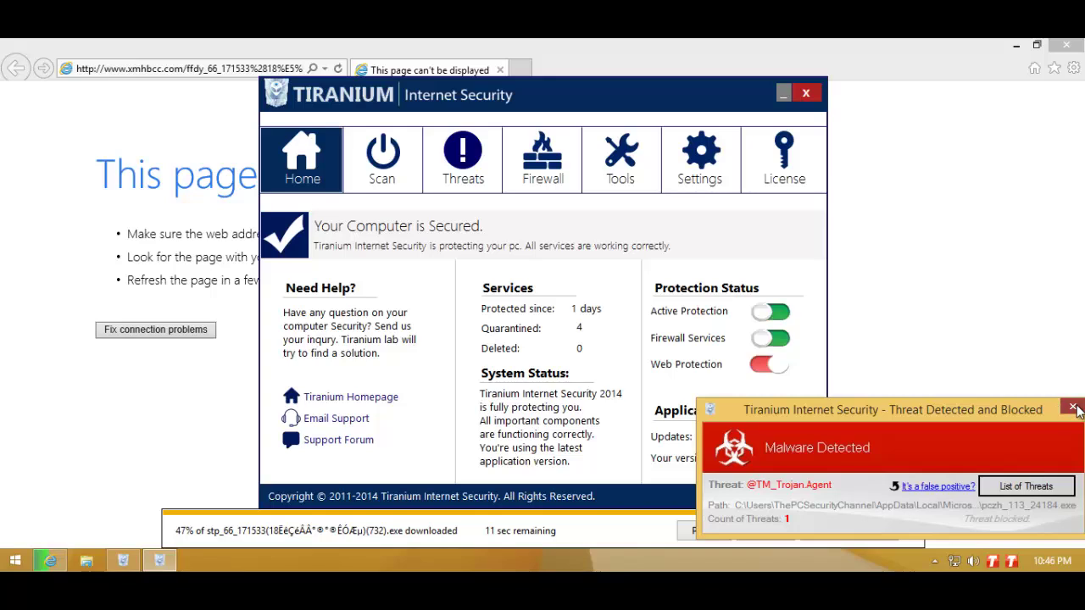
click(1072, 409)
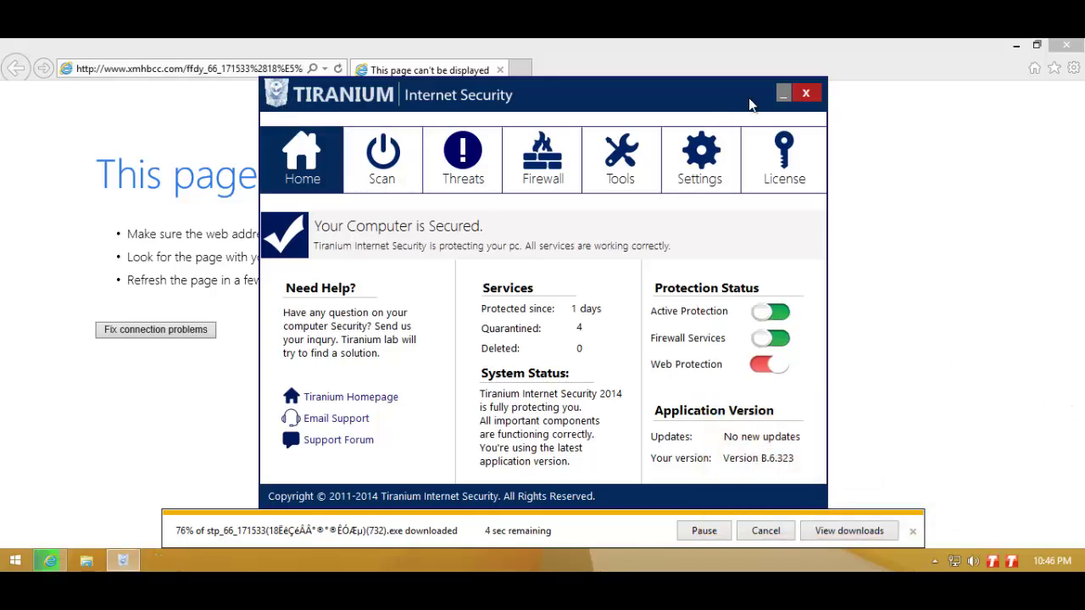
click(806, 93)
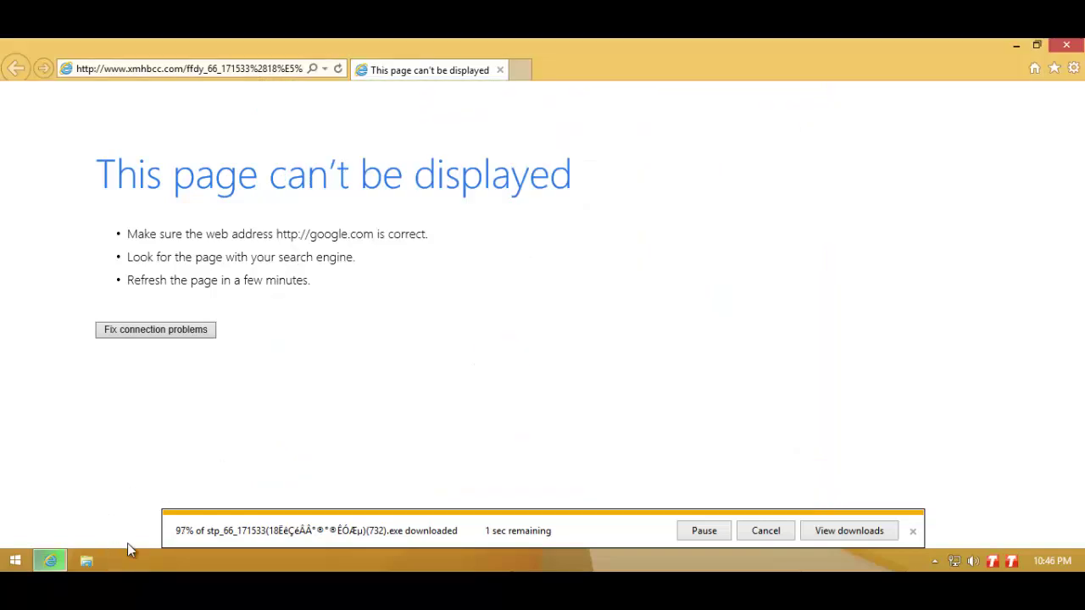
key(alt+Tab)
drag(485, 371, 456, 366)
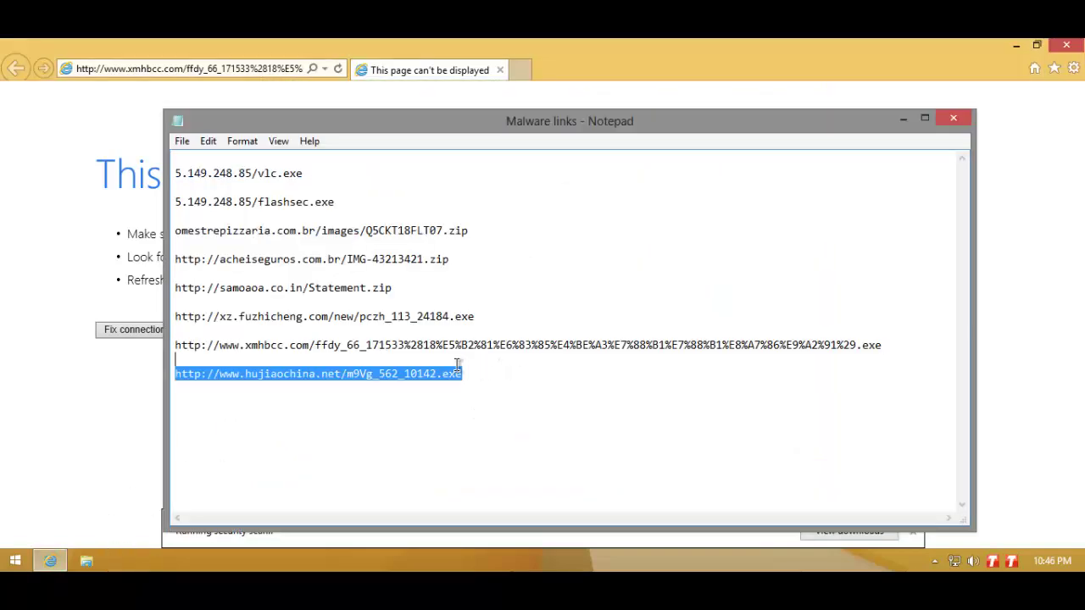
key(alt+Tab)
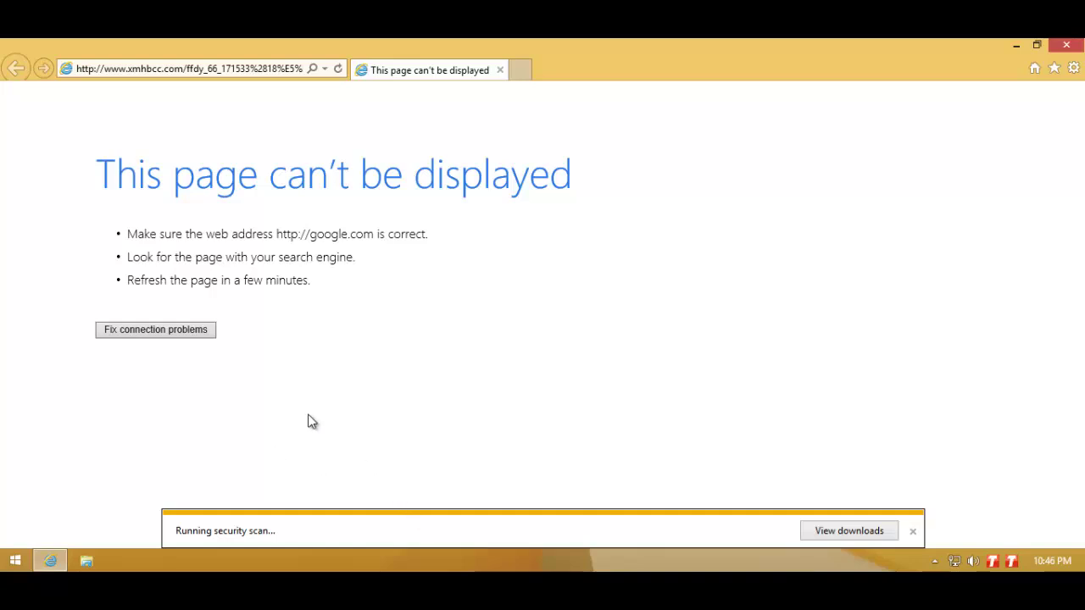
click(200, 69)
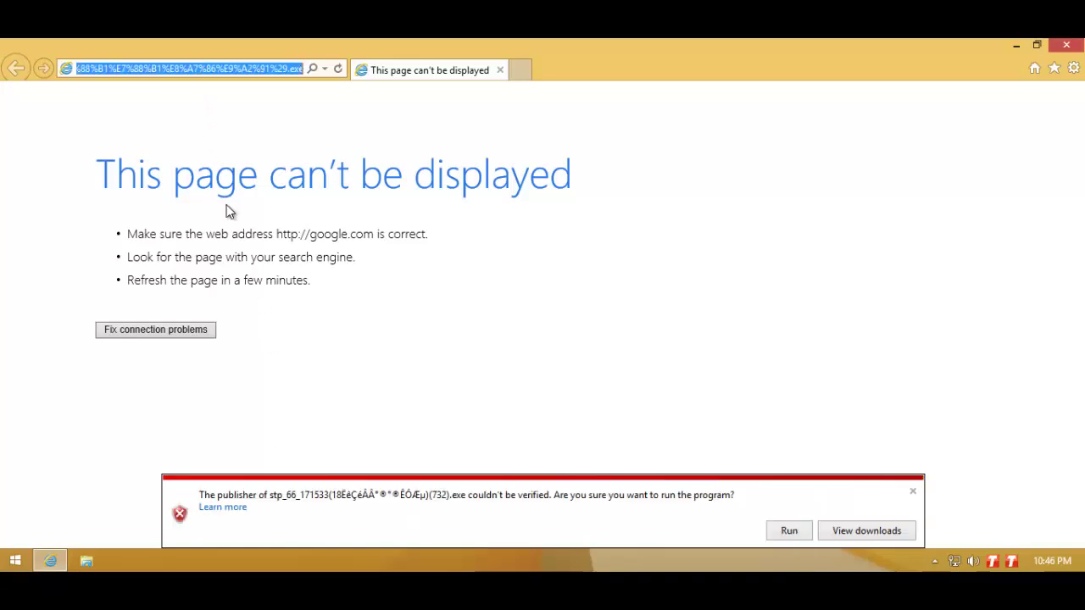
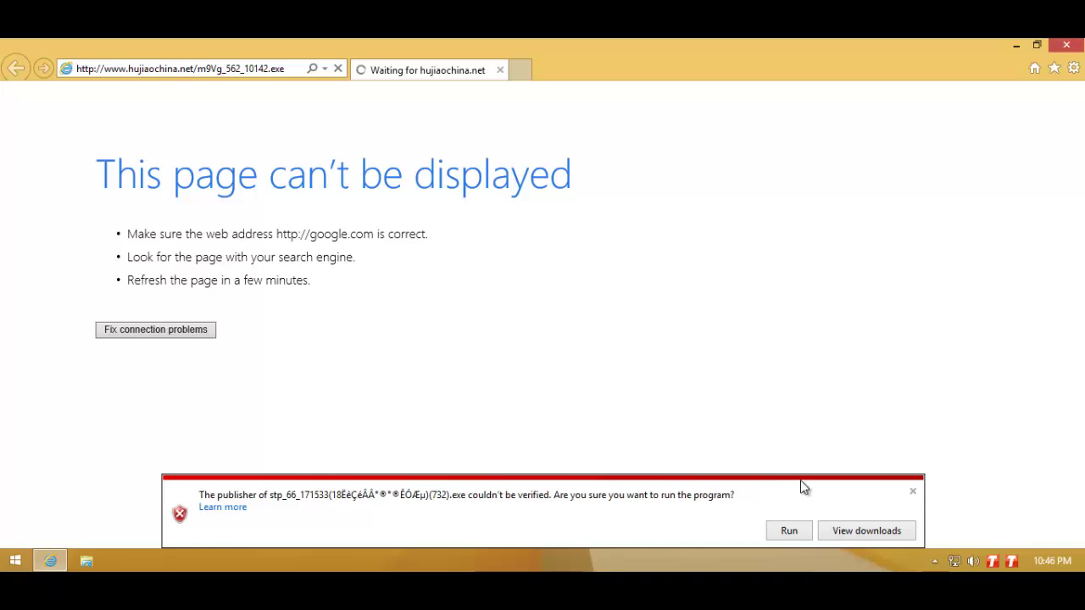
click(788, 529)
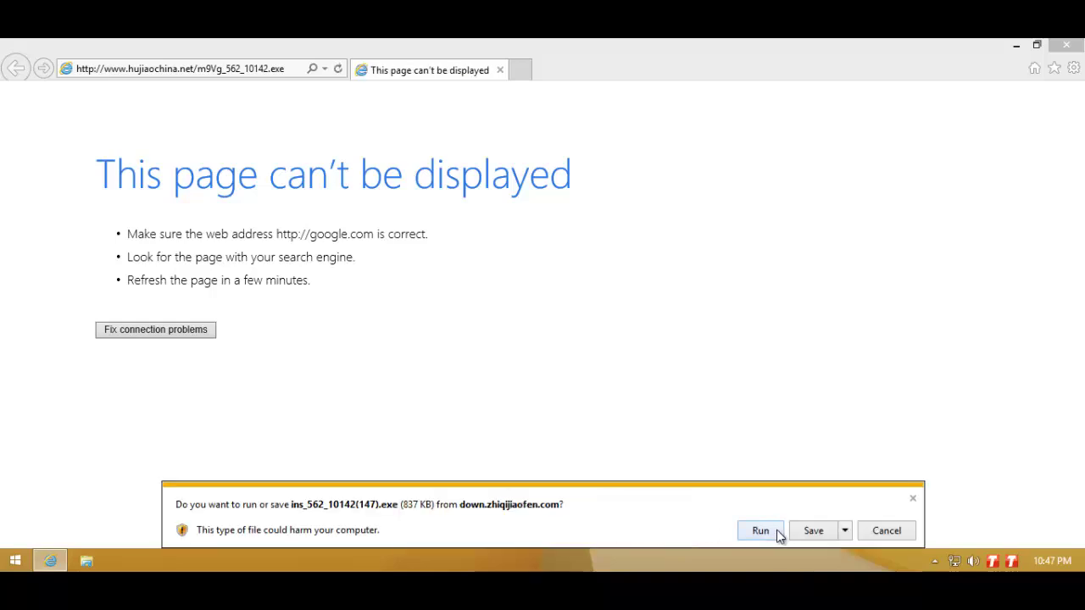
- Download ins_562_10142(147).exe and run it despite its unverified publisher
click(767, 534)
click(616, 332)
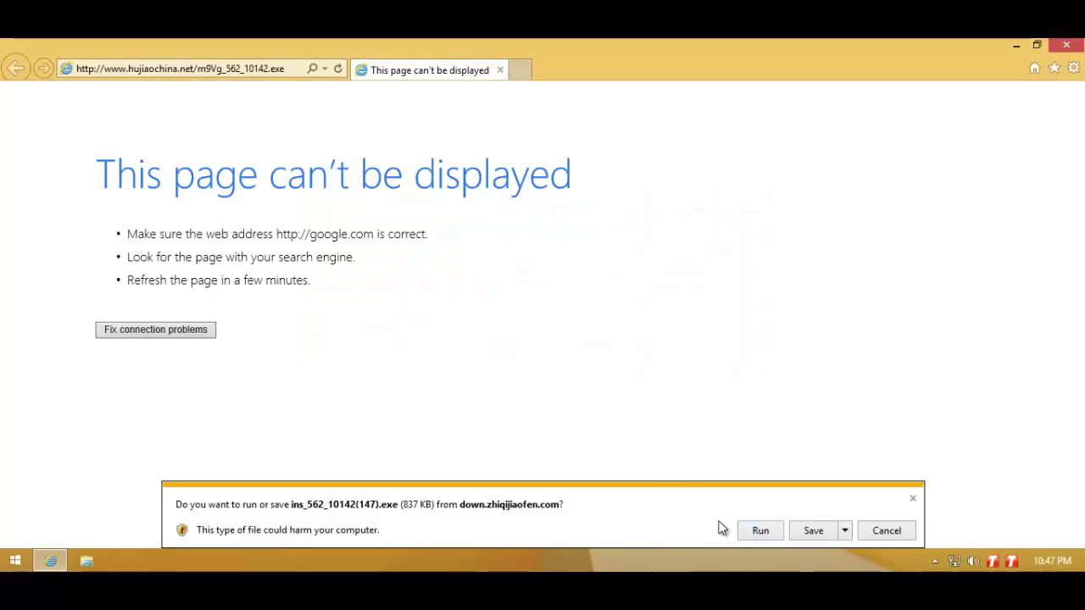
click(760, 531)
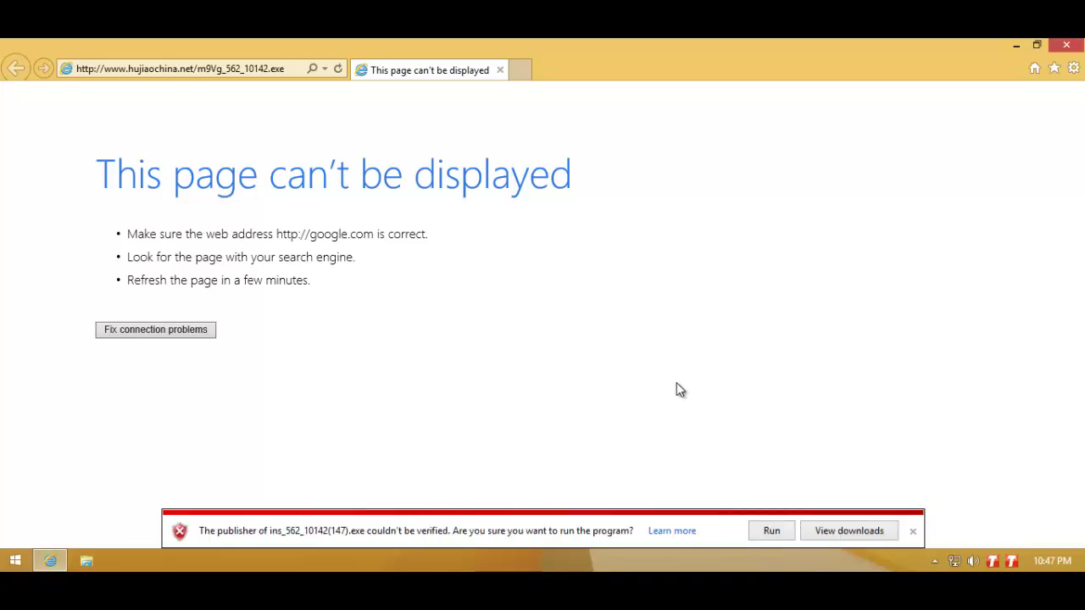
click(772, 531)
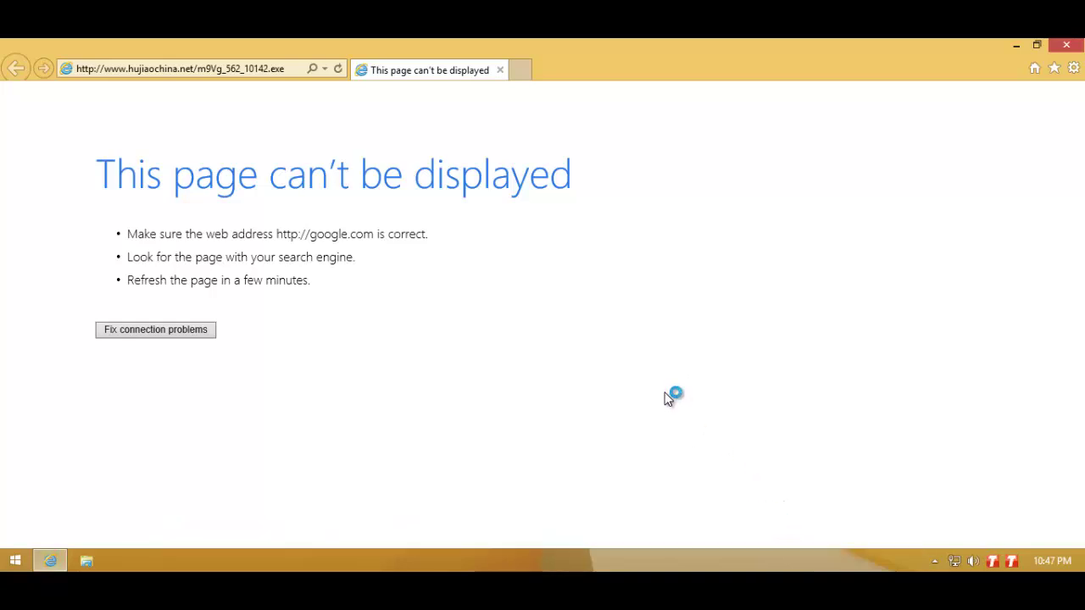
- Close Internet Explorer and dismiss both Tiranium threat alerts for ins_562_10142(147).exe
click(1059, 48)
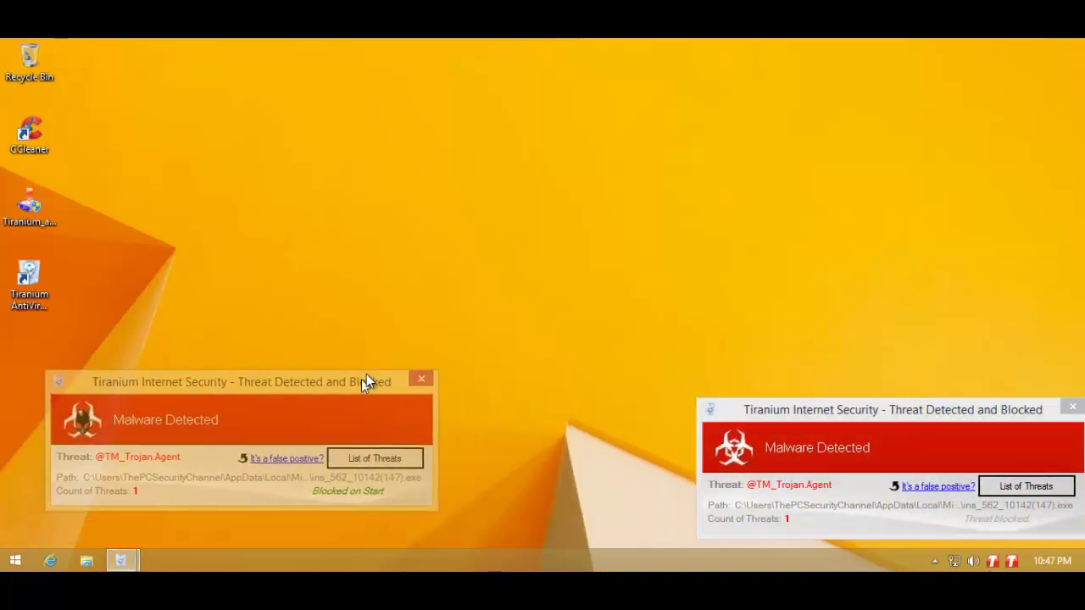
click(430, 373)
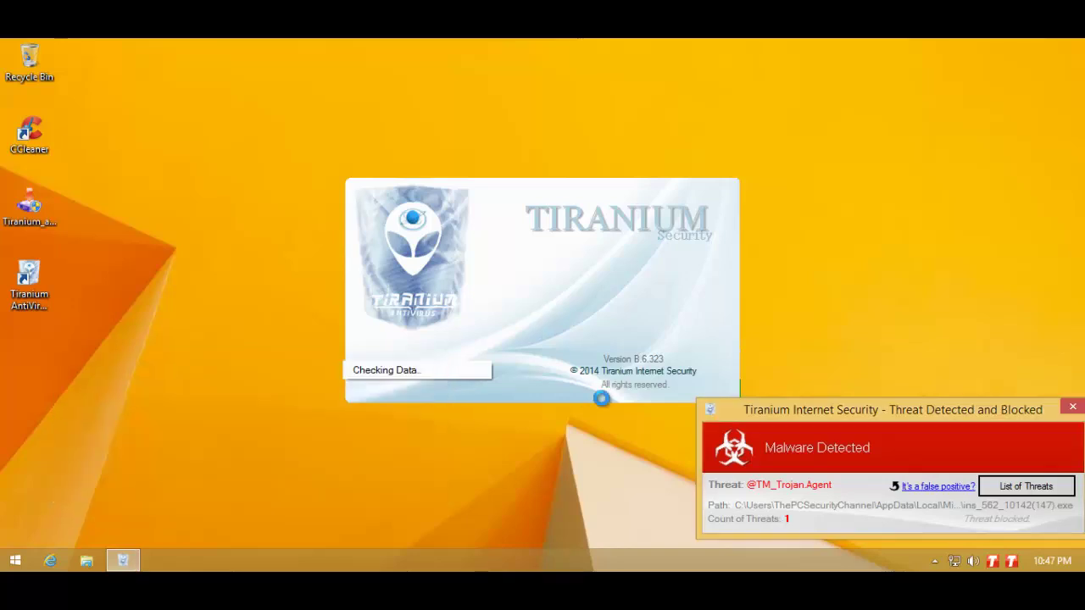
click(1074, 406)
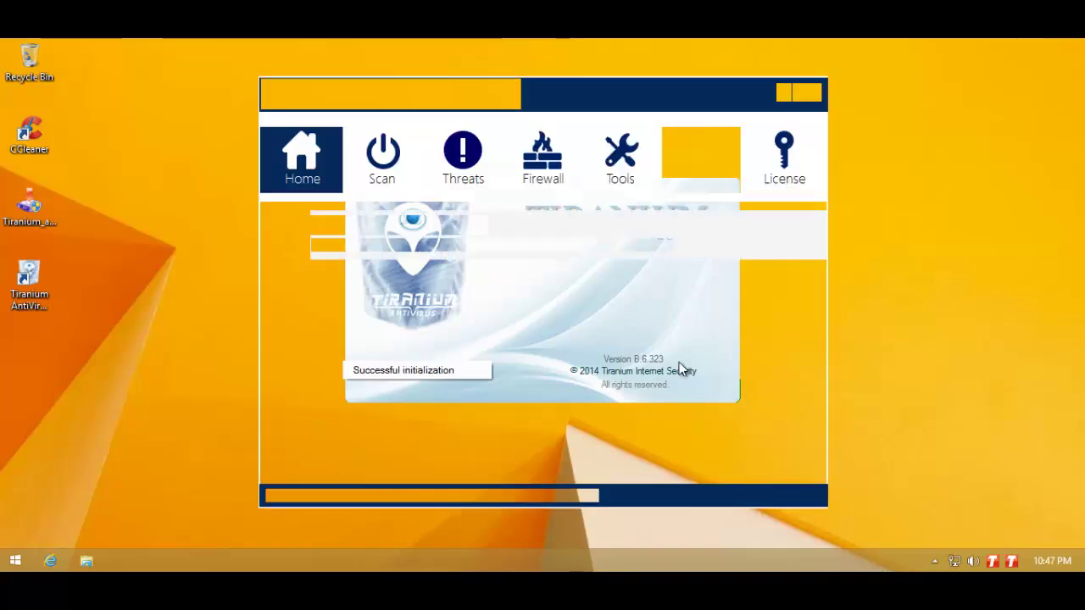
- Review Tiranium's protection status and its list of quarantined threats, and close the Tiranium window
click(383, 165)
click(449, 170)
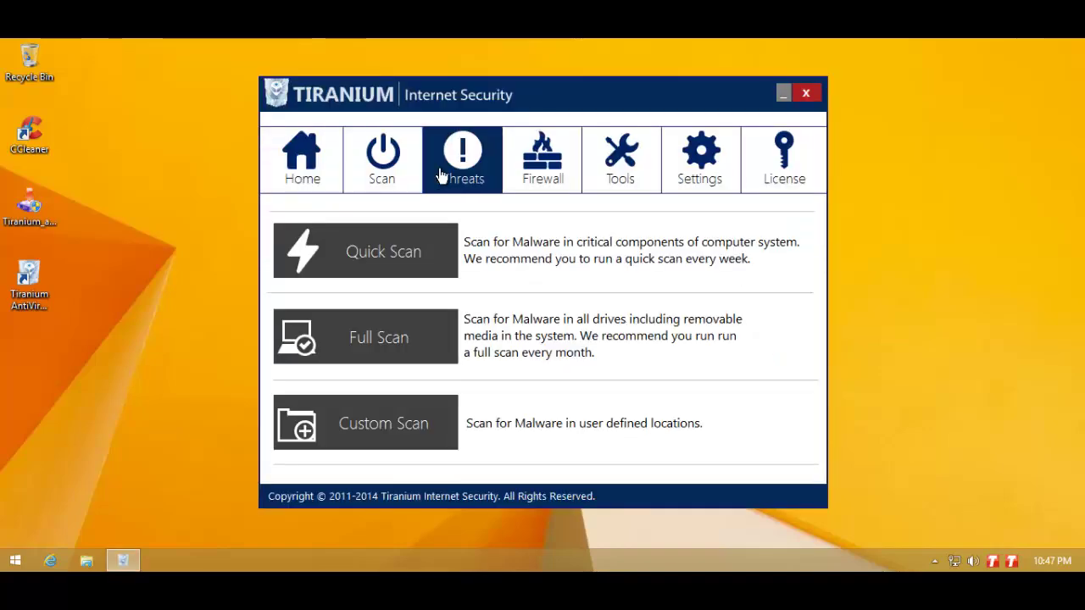
click(336, 161)
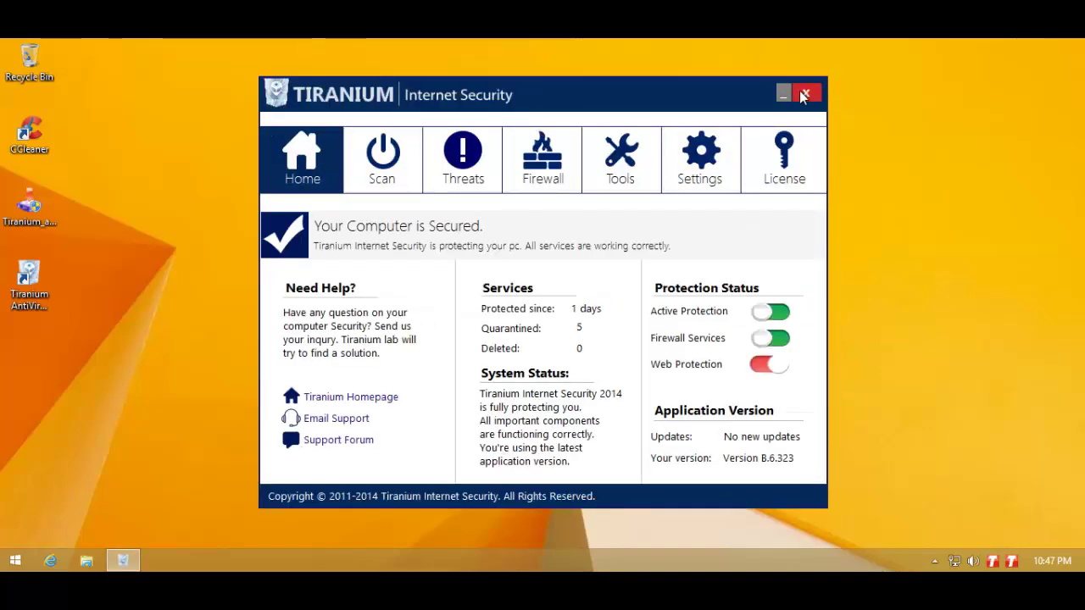
click(463, 177)
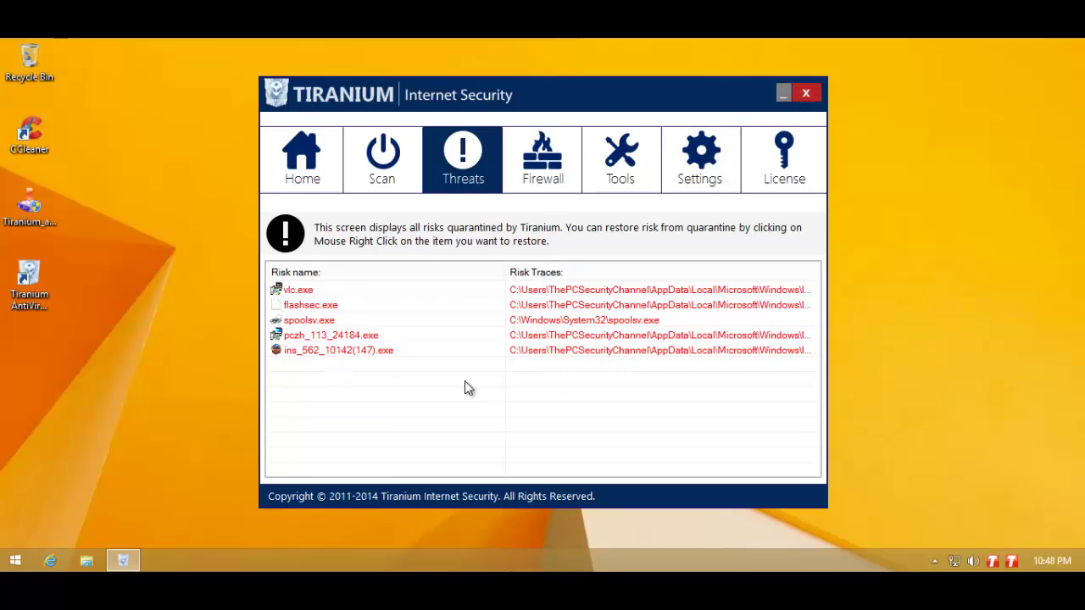
click(802, 95)
- Open Task Manager and widen the Name column to show the full names of the stp_66_171533 processes
right_click(334, 565)
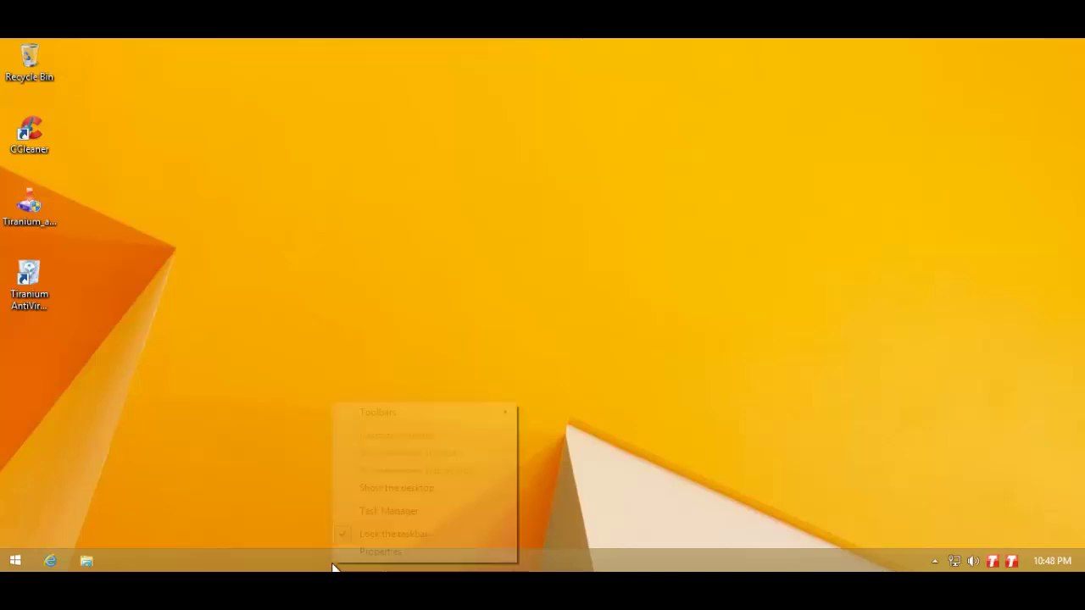
click(382, 511)
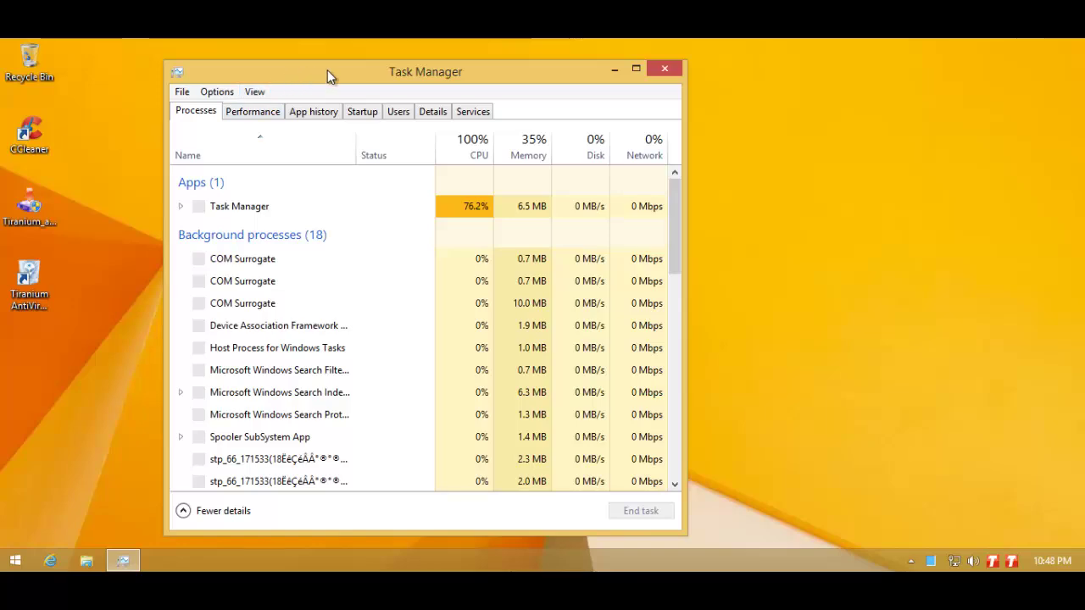
drag(327, 69, 386, 70)
drag(729, 201, 735, 250)
click(407, 319)
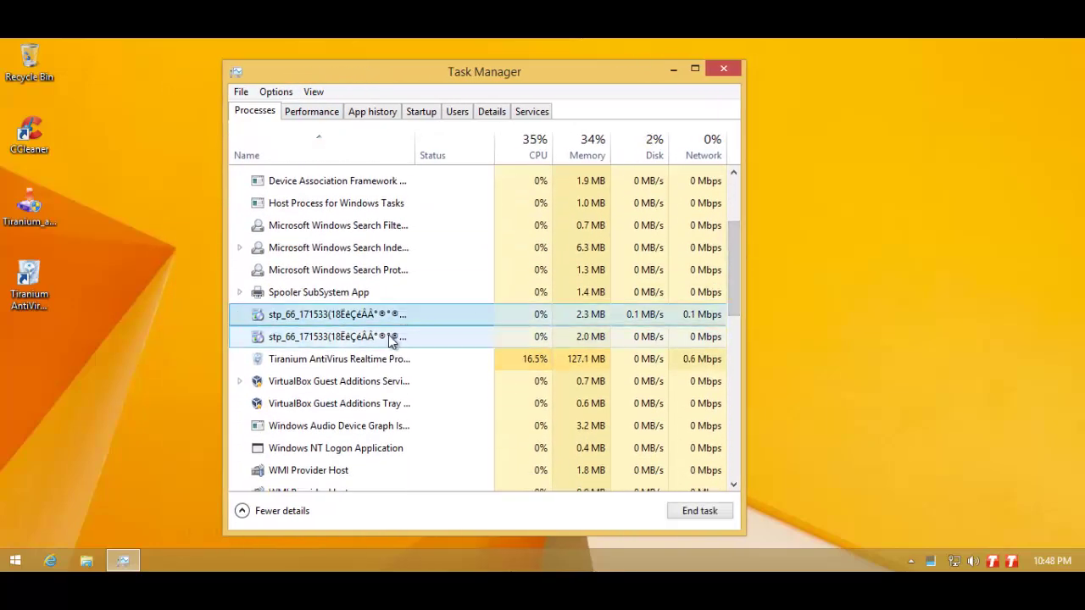
scroll(392, 339, down, 1)
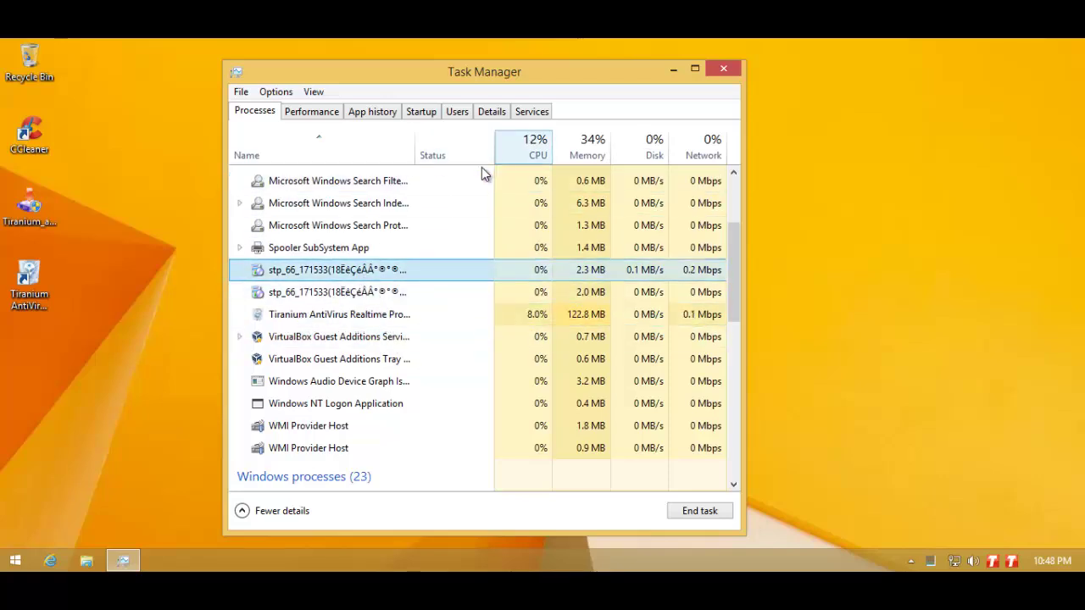
drag(414, 155, 545, 156)
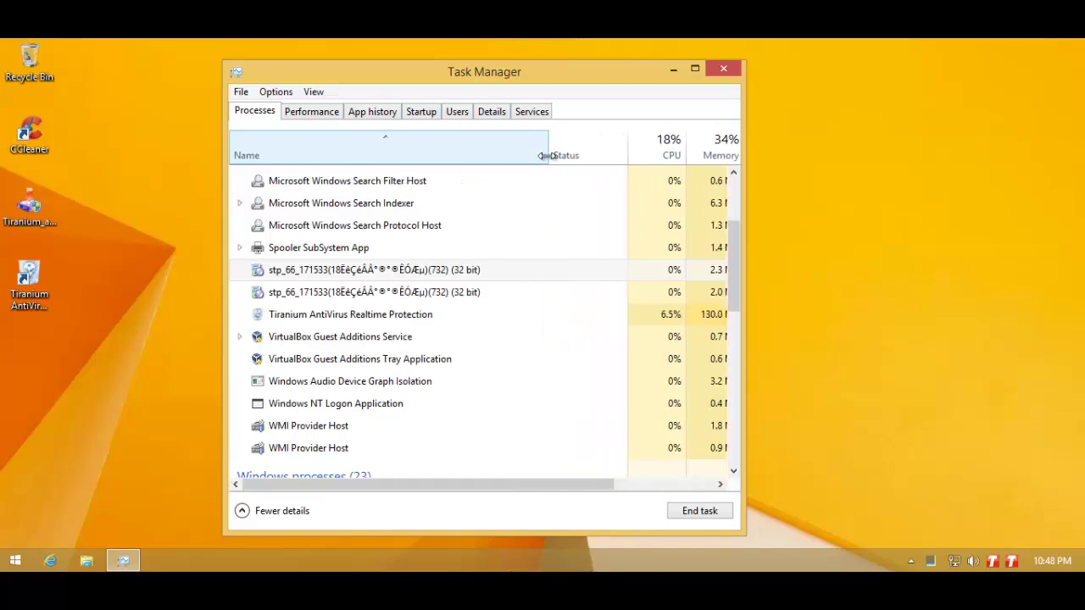
- Examine both stp_66_171533 entries and the remaining background and Windows processes, and close Task Manager
click(368, 297)
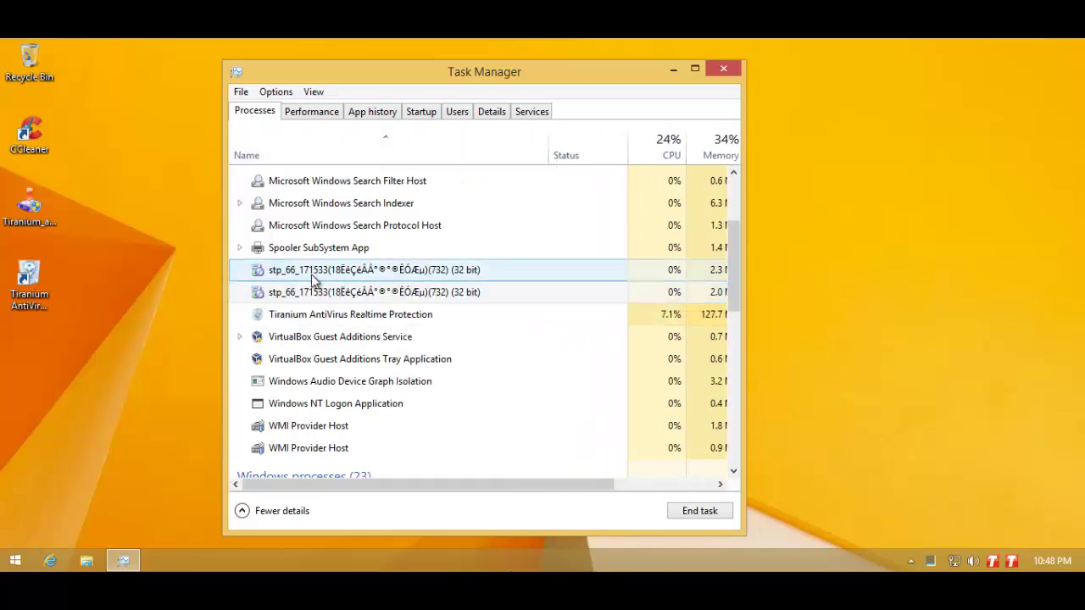
click(313, 278)
scroll(487, 428, down, 1)
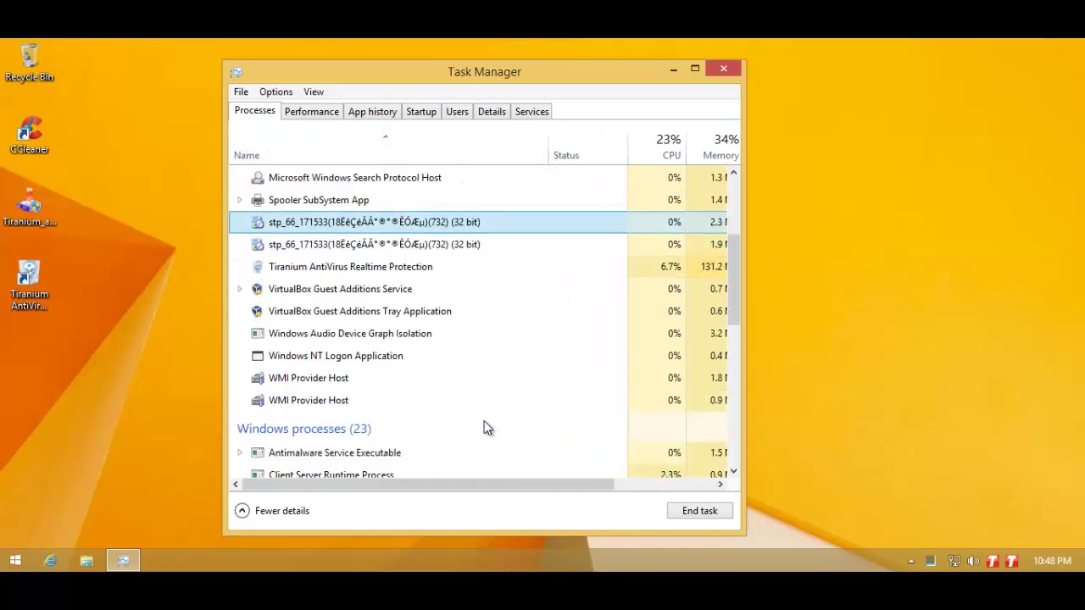
scroll(485, 419, down, 2)
scroll(472, 398, up, 1)
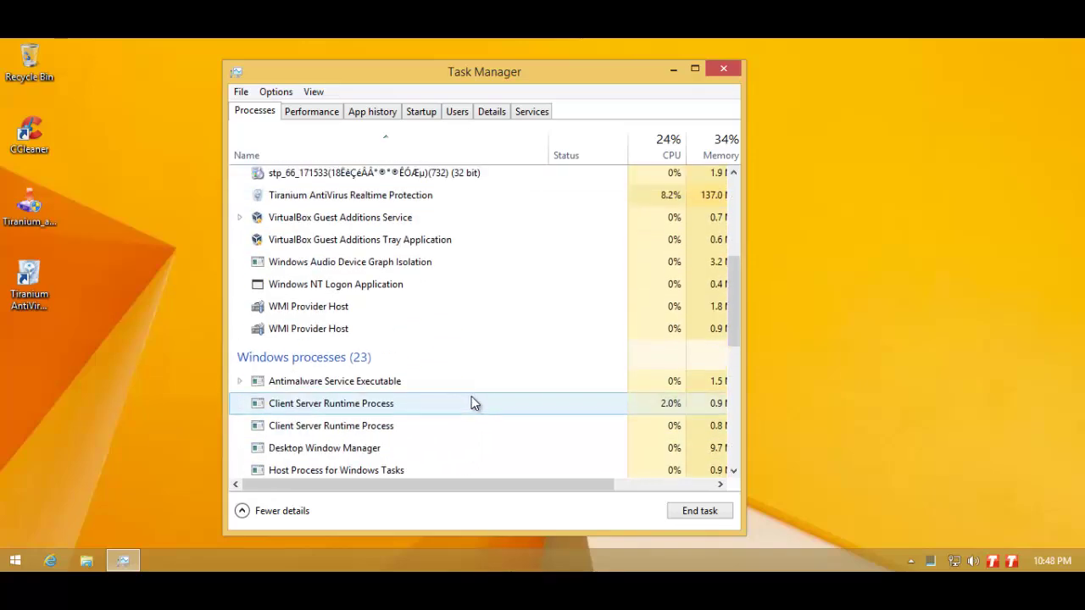
scroll(471, 396, up, 4)
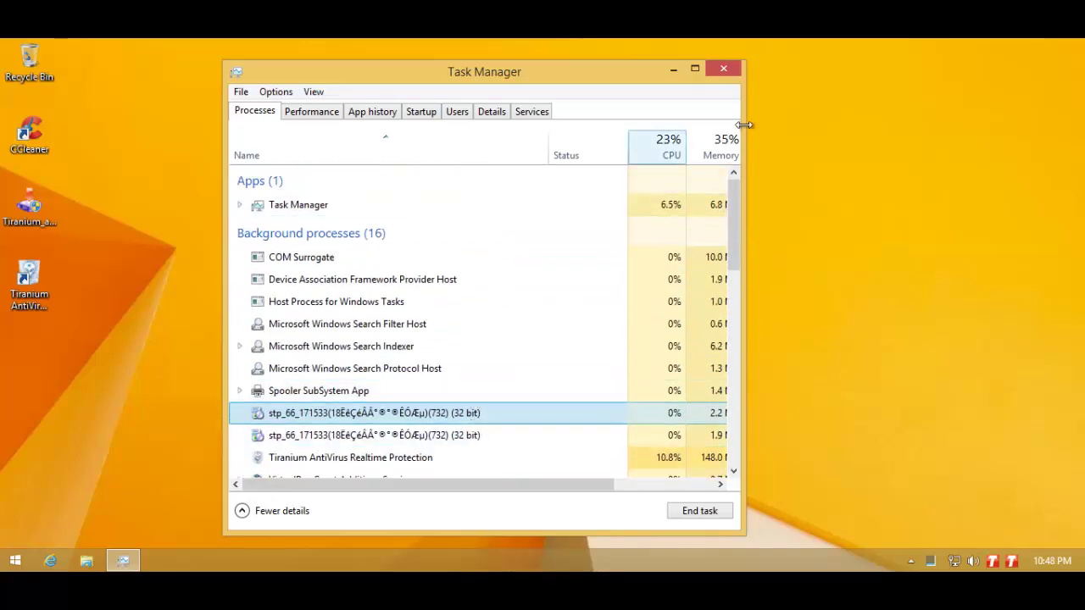
click(725, 68)
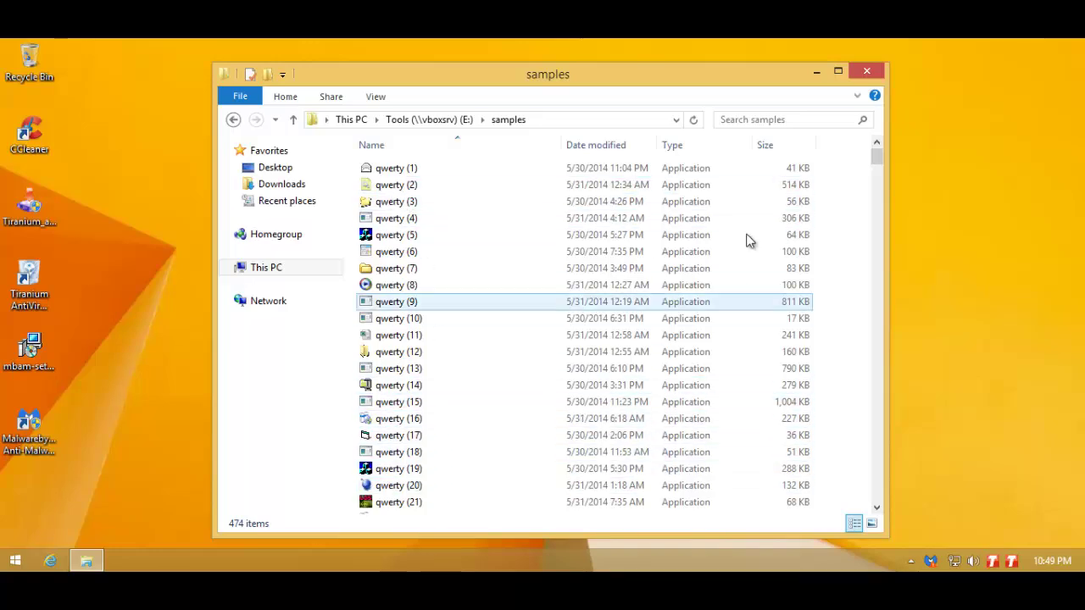
- Copy the samples folder from the Tools (E:) drive to the desktop and close the Tools window
drag(877, 164, 836, 172)
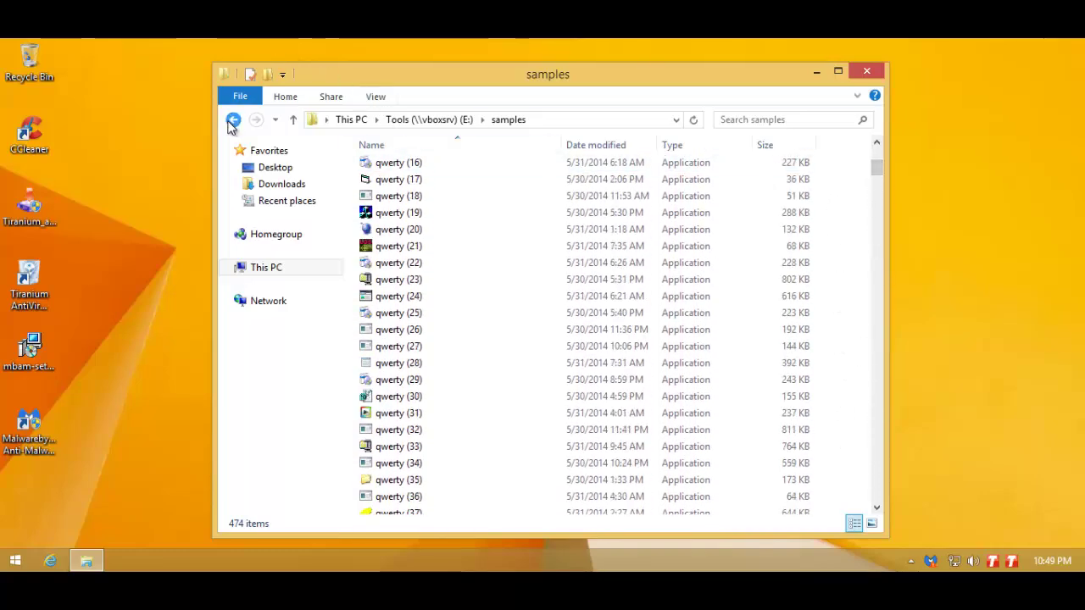
click(233, 119)
drag(373, 188, 31, 523)
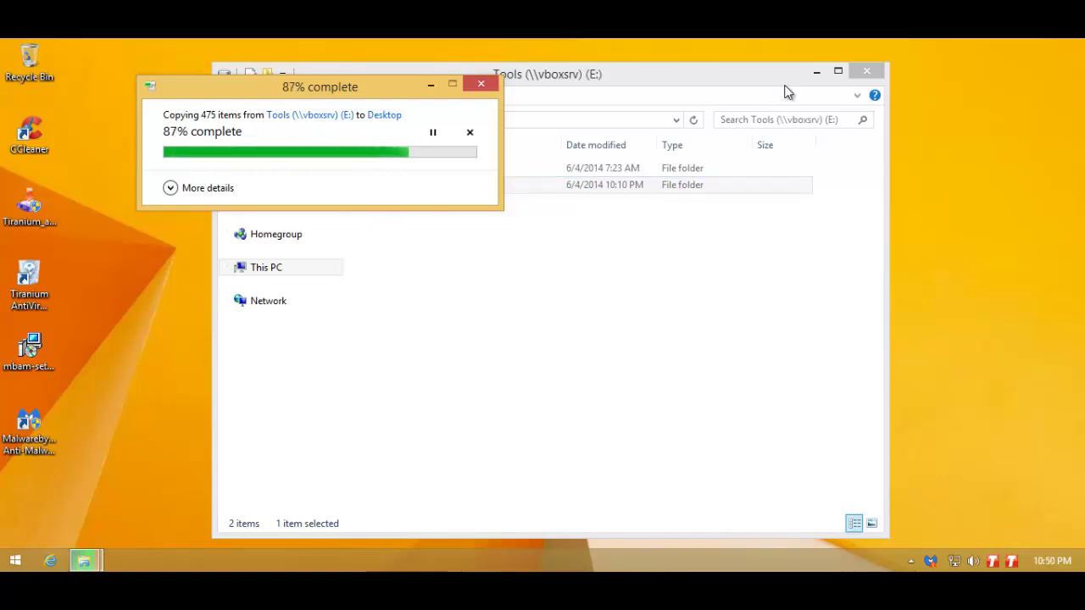
click(866, 71)
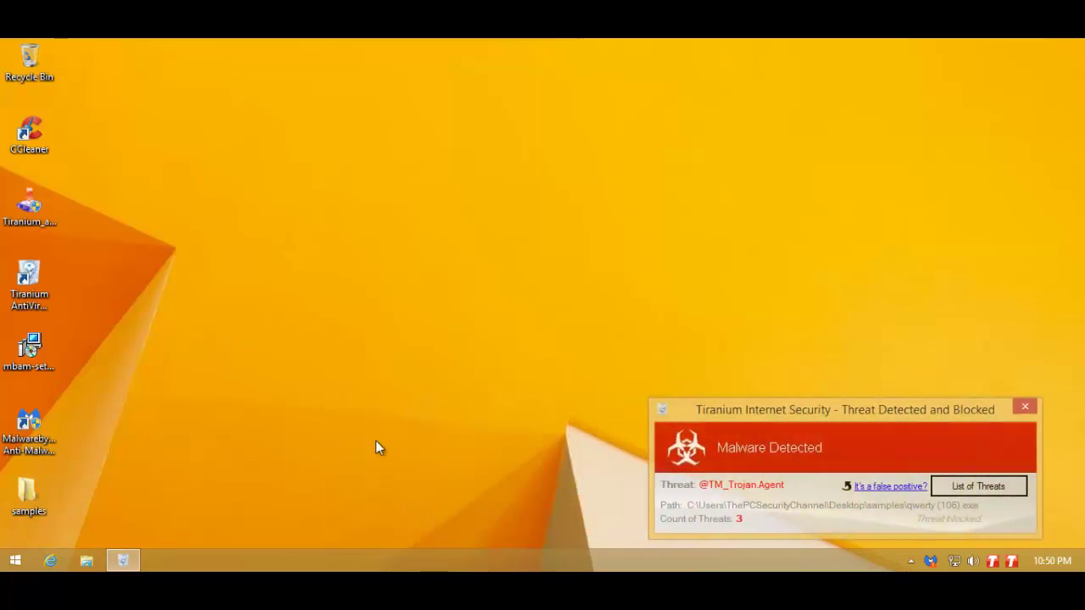
click(29, 428)
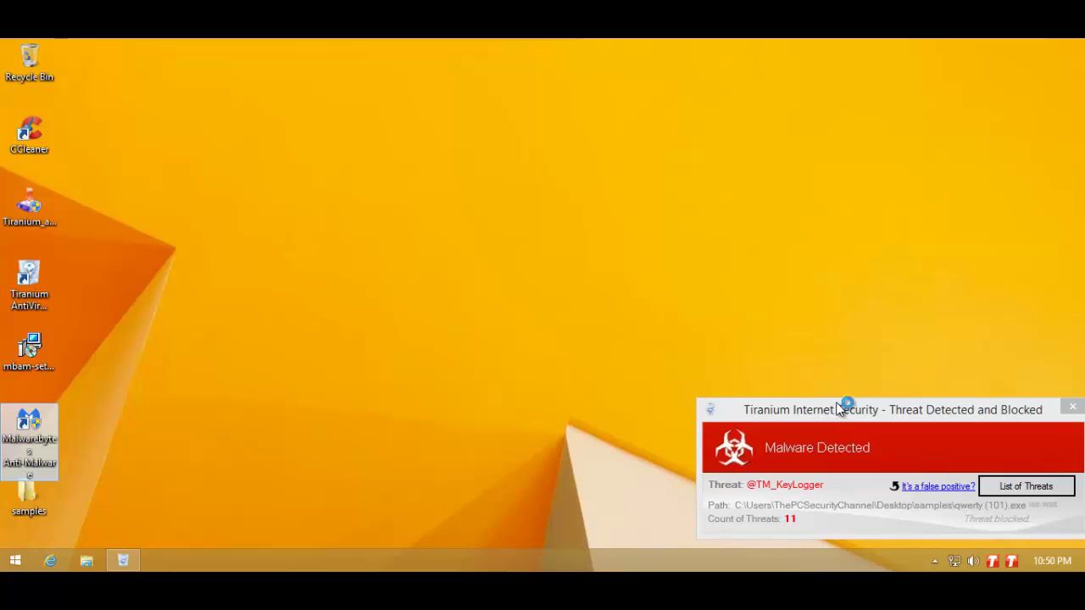
click(292, 422)
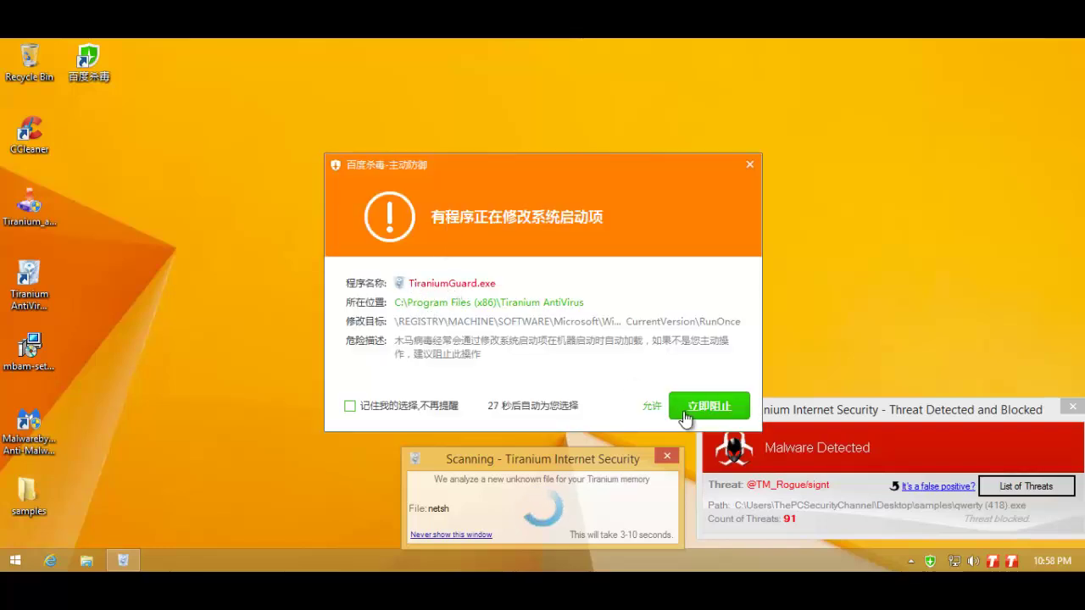
- Try to open Task Manager, inspect the 百度杀毒 alert about TiraniumGuard.exe, and dismiss it
right_click(250, 555)
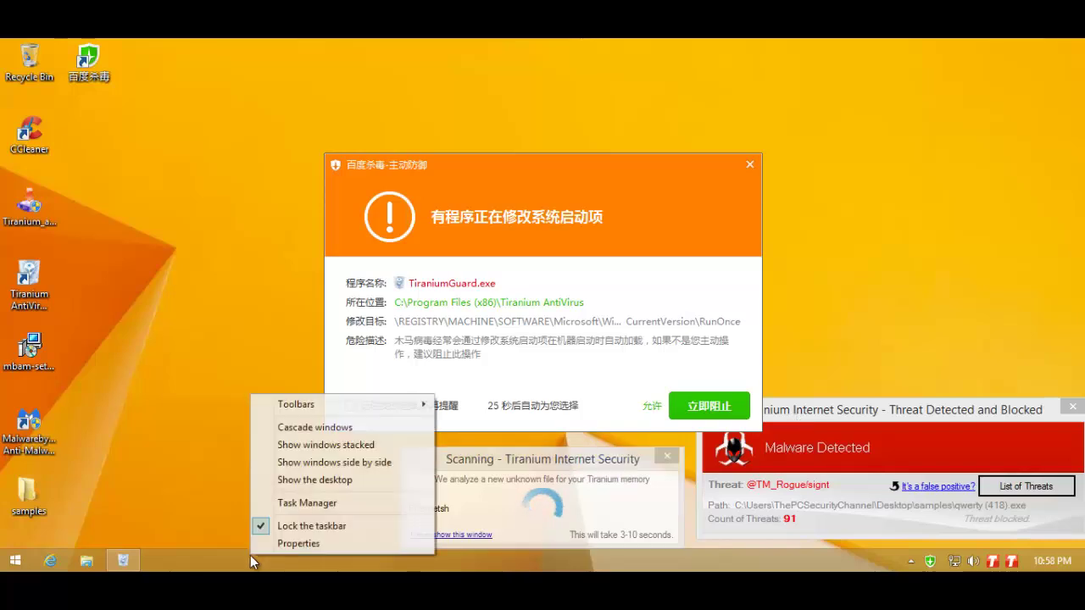
click(276, 502)
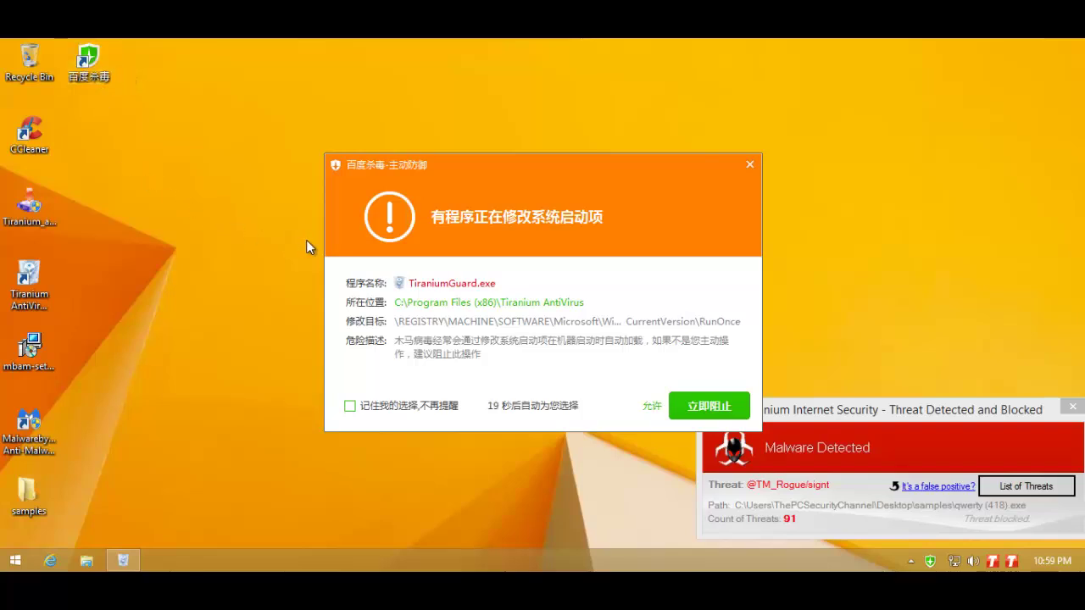
drag(484, 172, 672, 132)
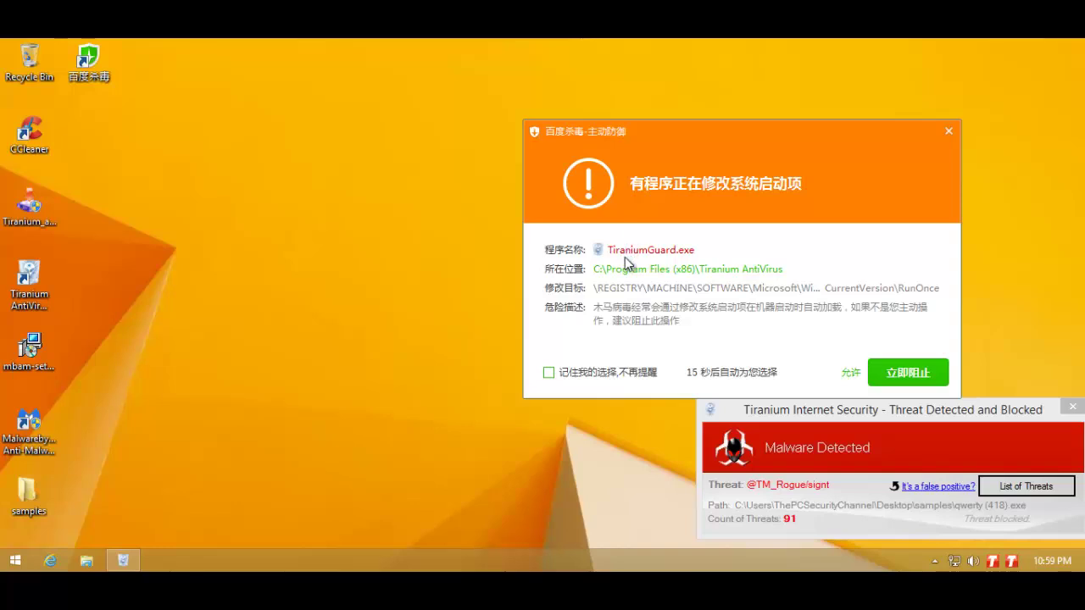
drag(713, 158, 576, 178)
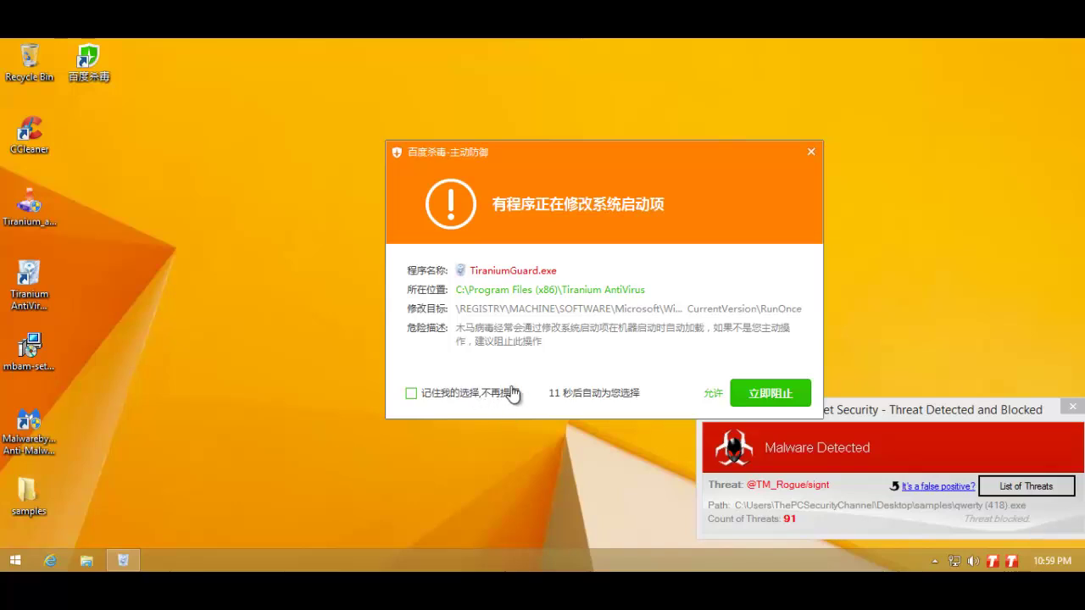
click(936, 561)
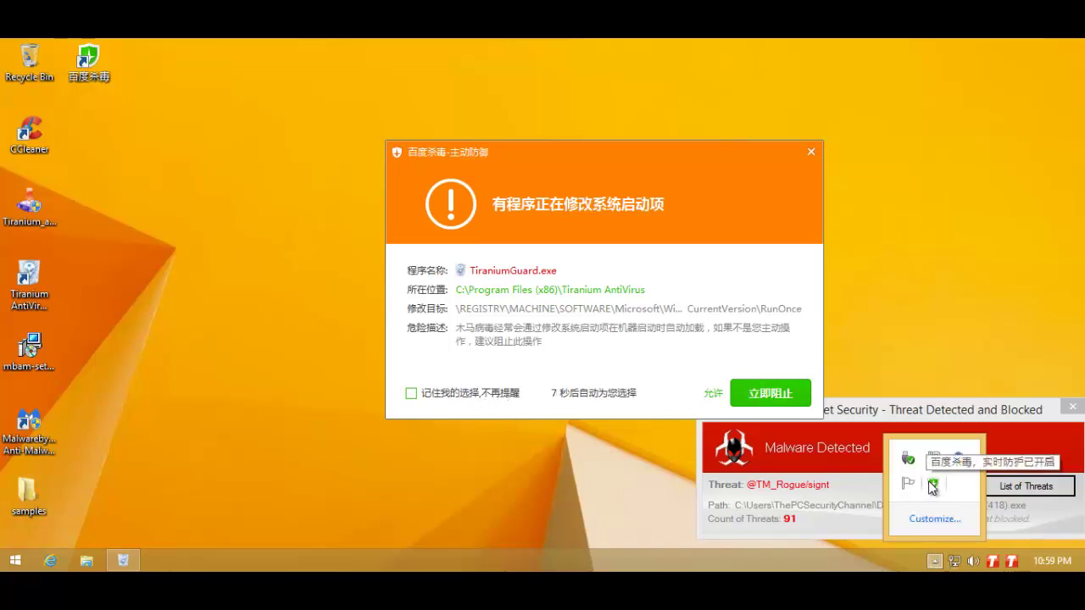
click(804, 152)
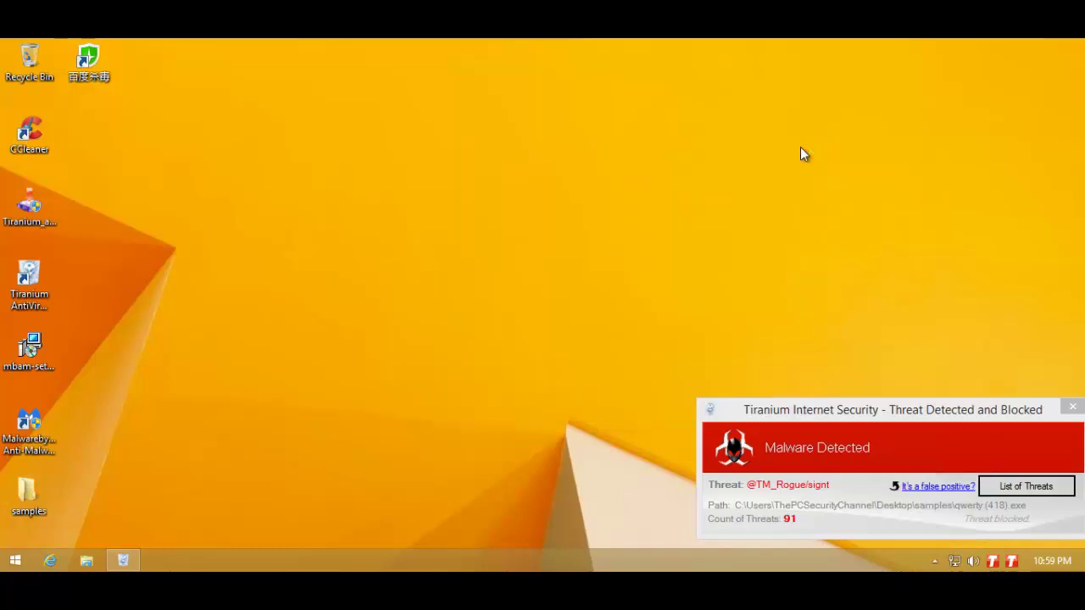
- Open 百度杀毒 from the hidden notification icons, dismiss its TiraniumGuard.exe alert, and close the main window after viewing its protection status
click(936, 563)
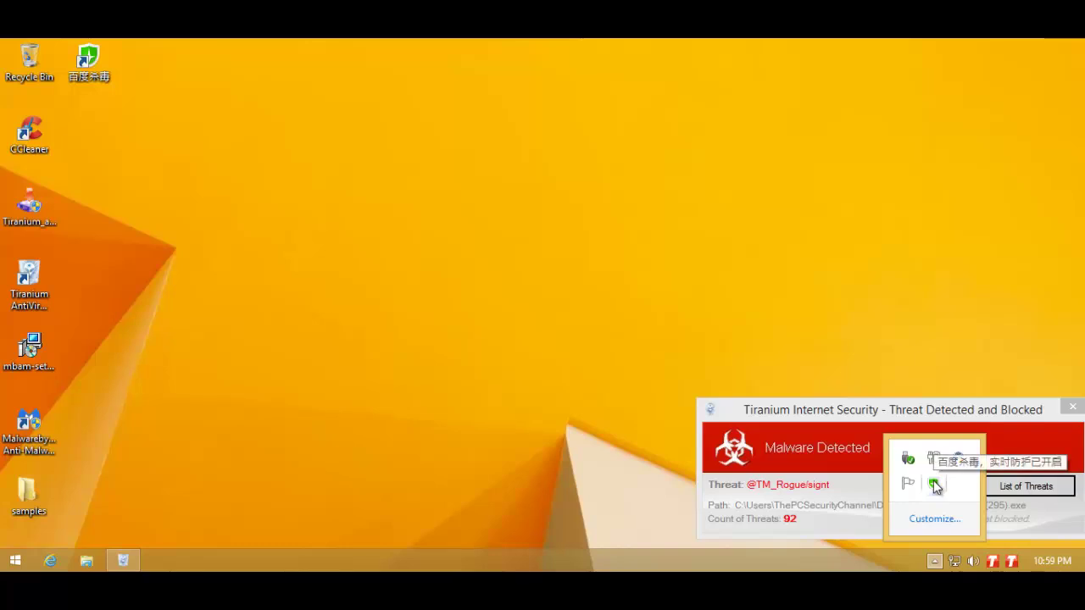
click(933, 483)
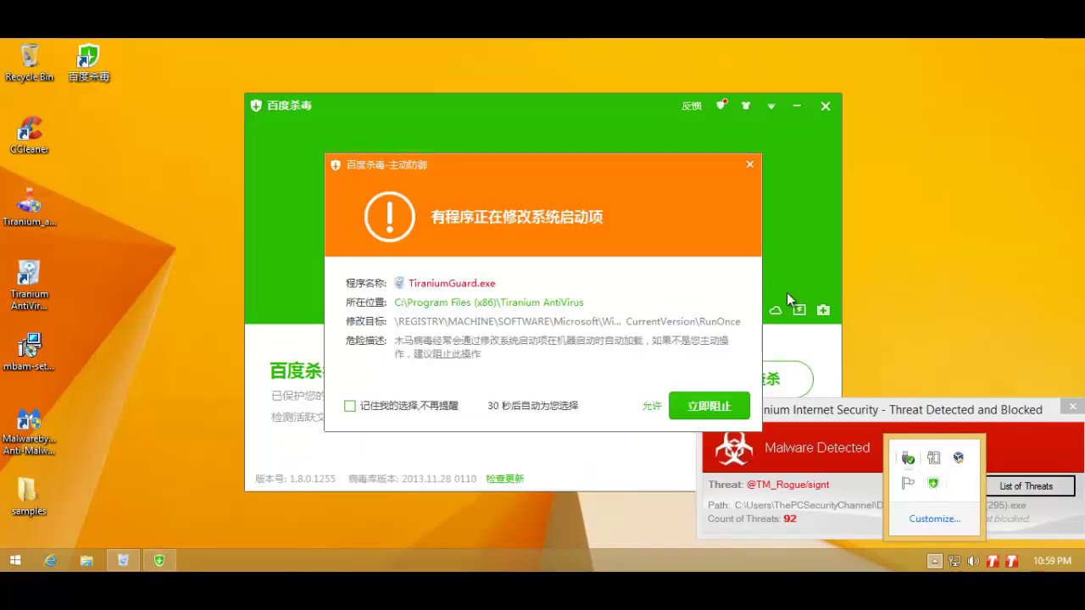
click(749, 164)
click(749, 164)
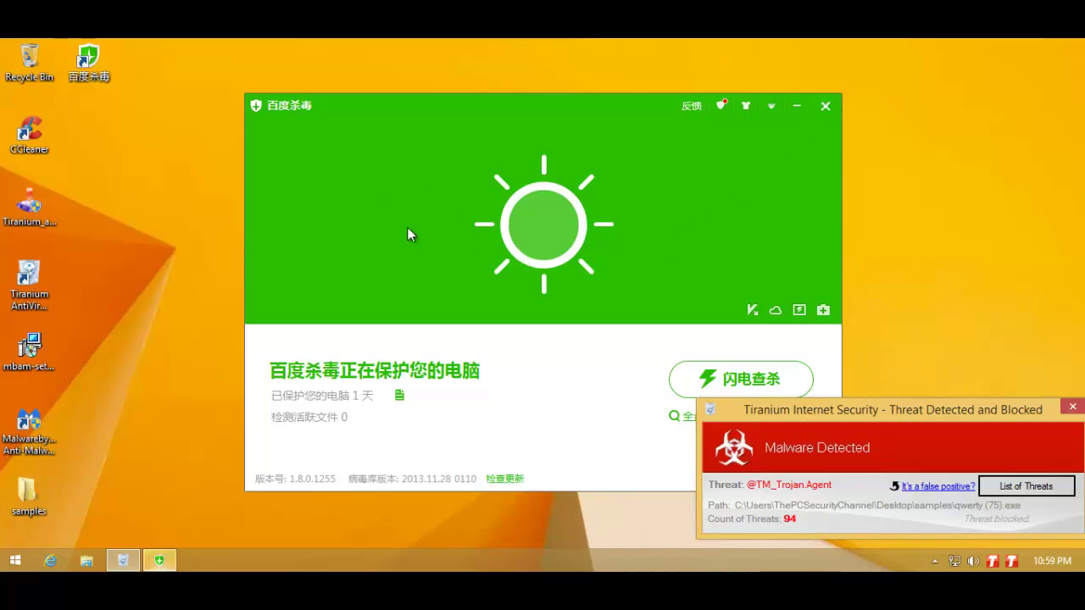
drag(407, 227, 380, 219)
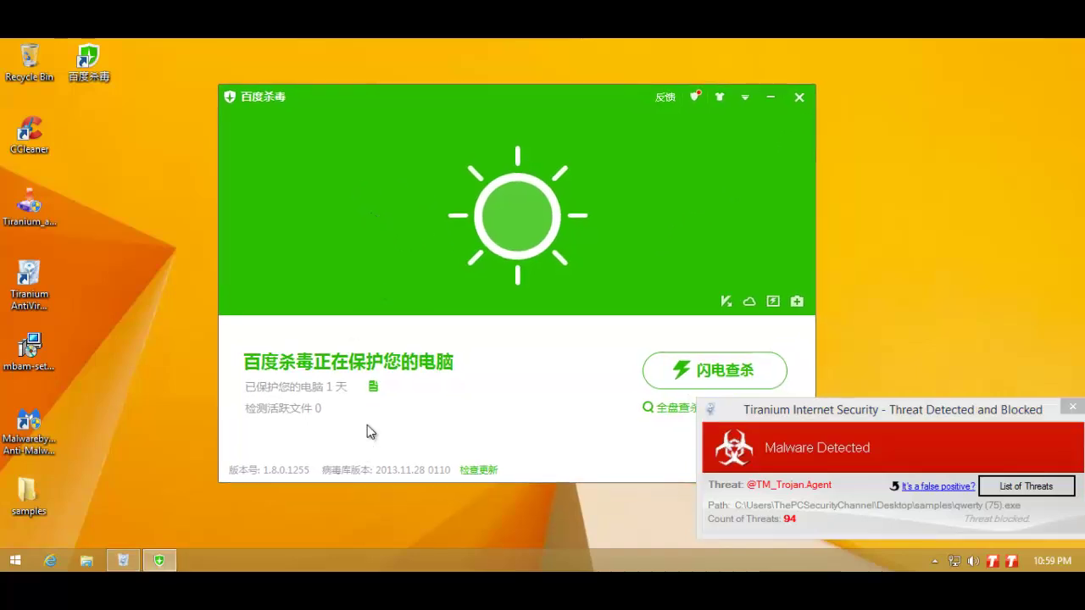
click(797, 98)
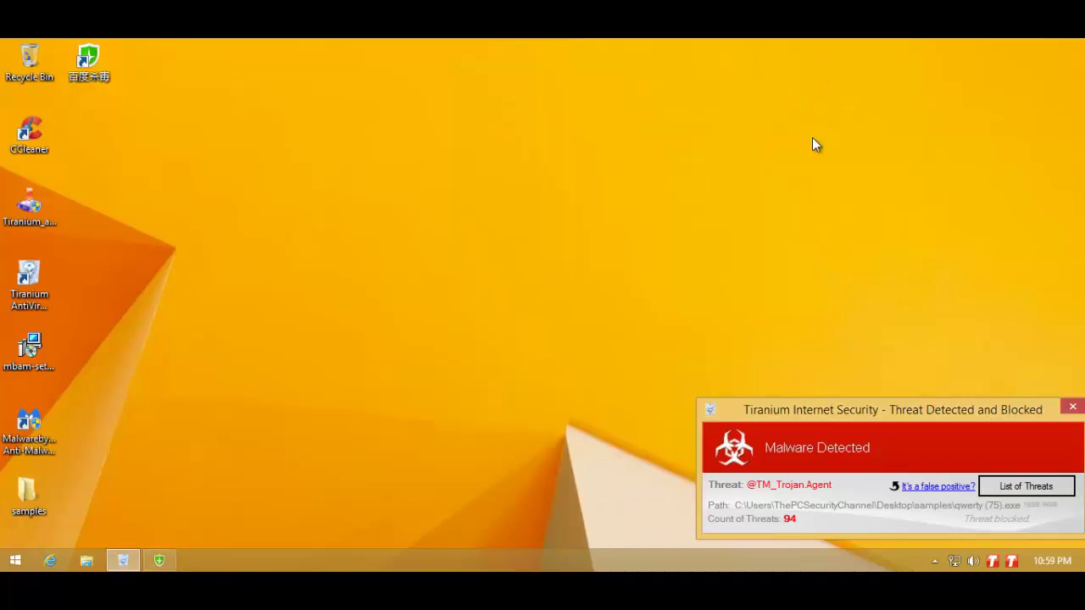
- Exit 百度杀毒 from the notification area and confirm quitting the program
click(933, 558)
right_click(932, 482)
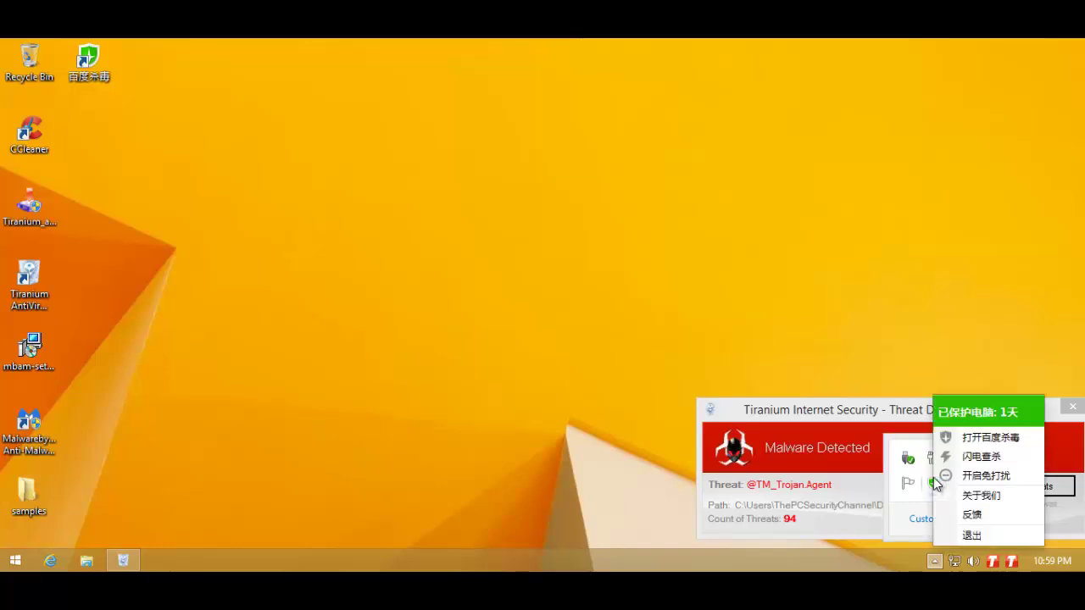
click(971, 536)
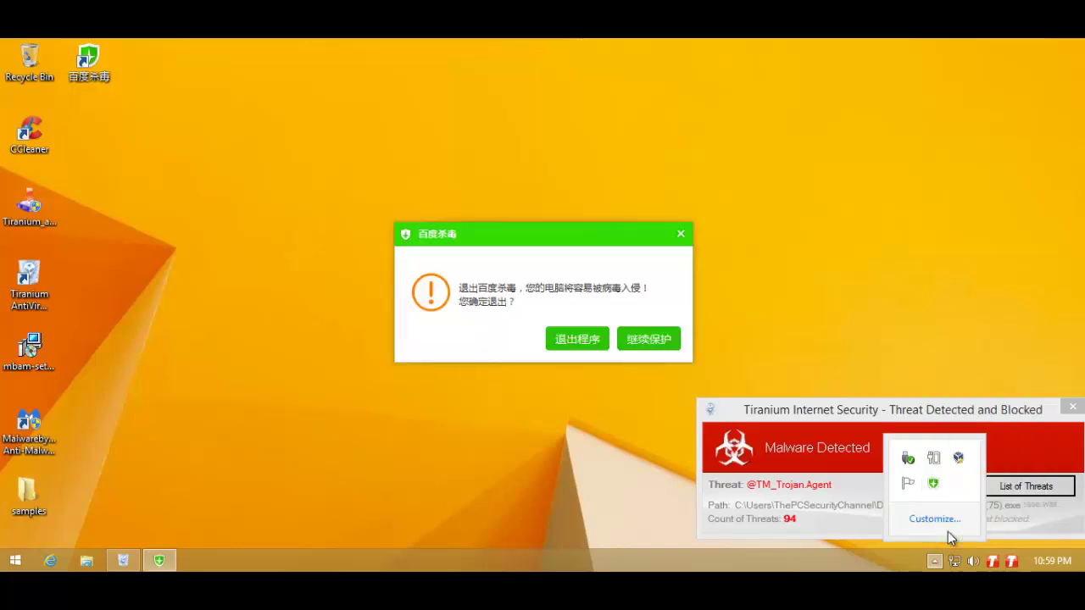
click(585, 343)
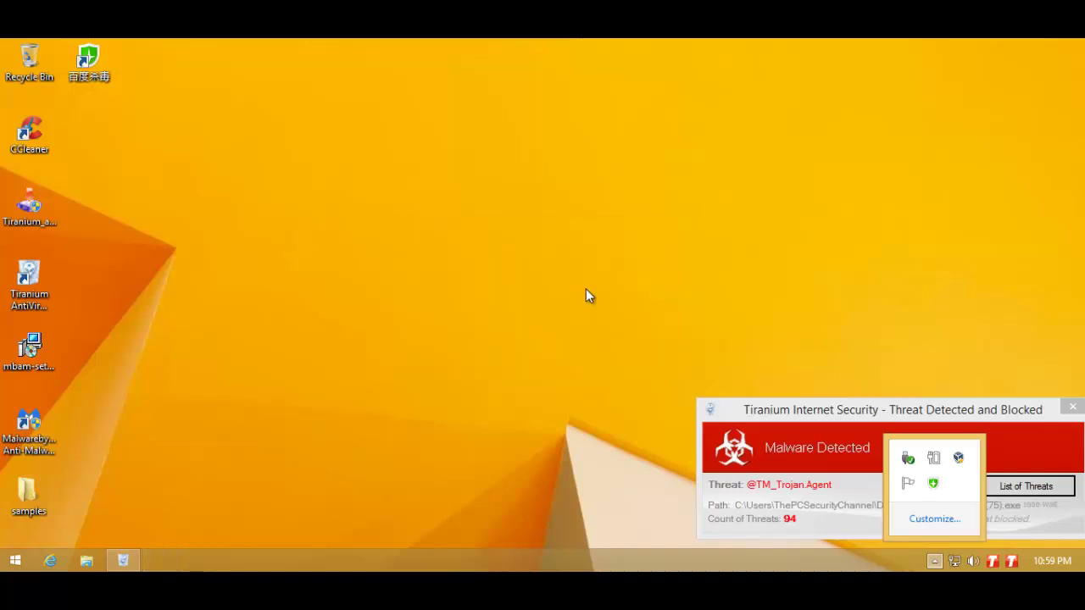
- Check the hidden notification icons for unwanted programs and try again to open Task Manager
click(936, 561)
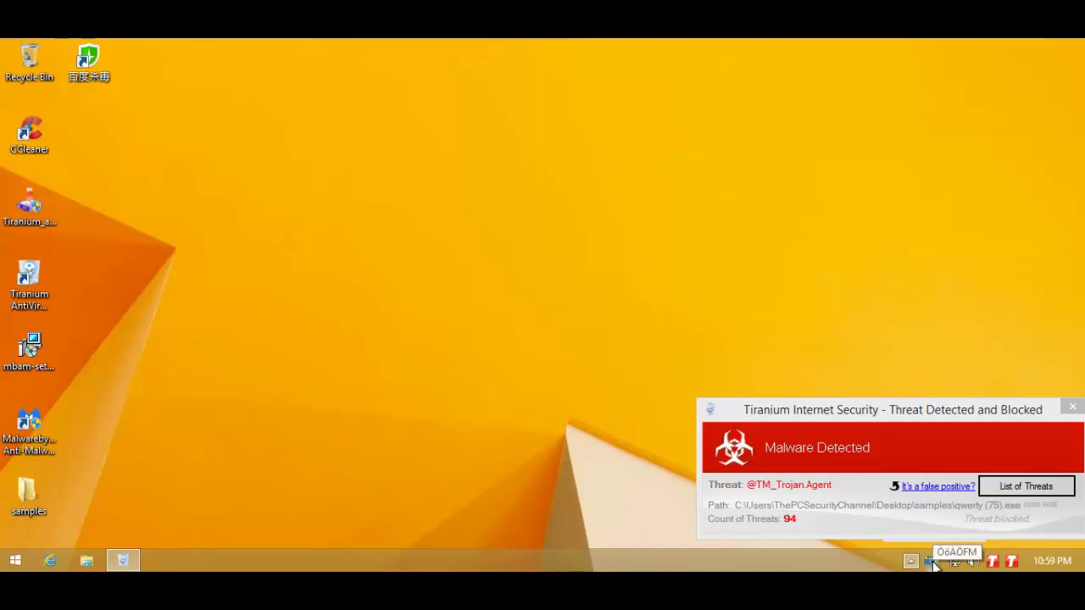
right_click(494, 557)
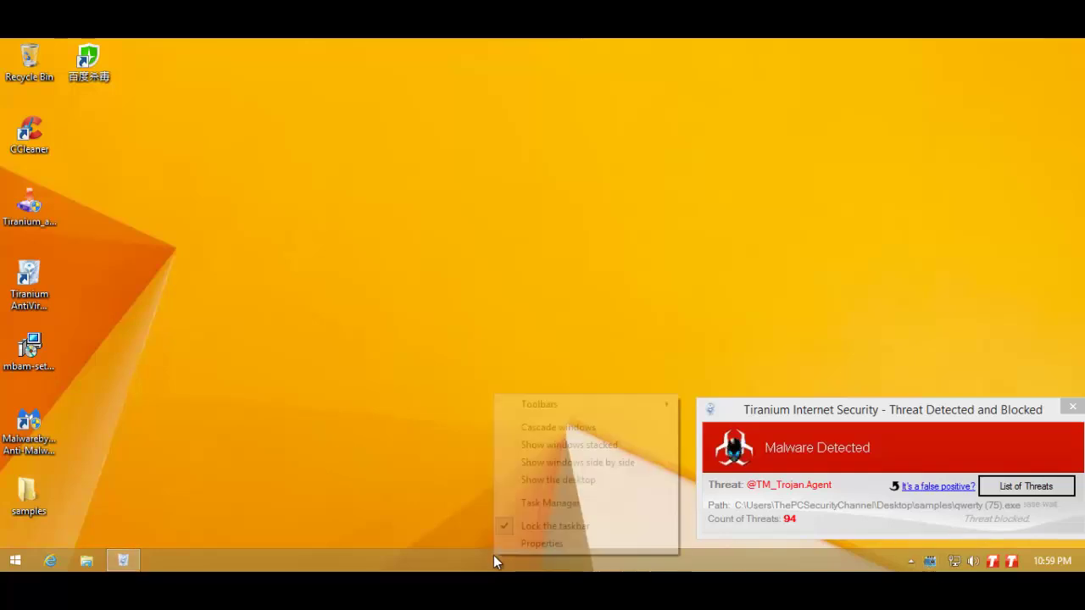
click(518, 505)
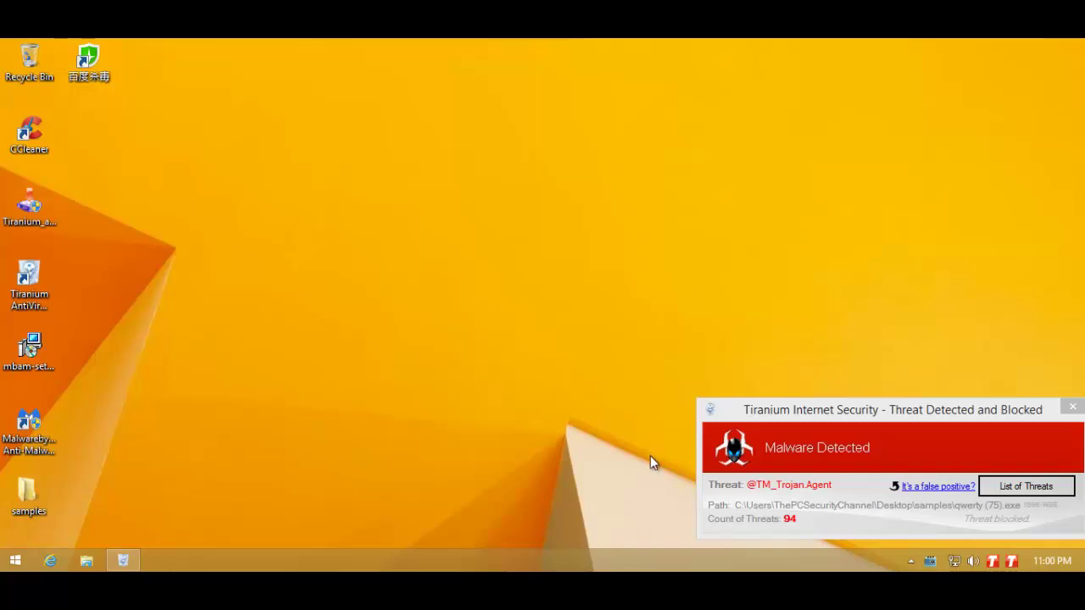
click(907, 555)
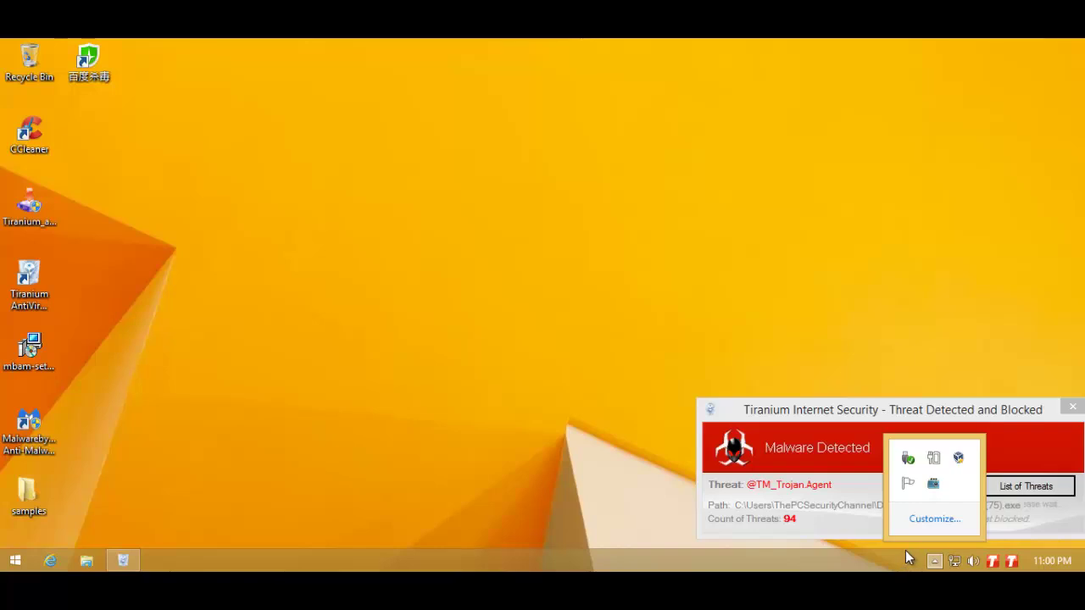
click(934, 561)
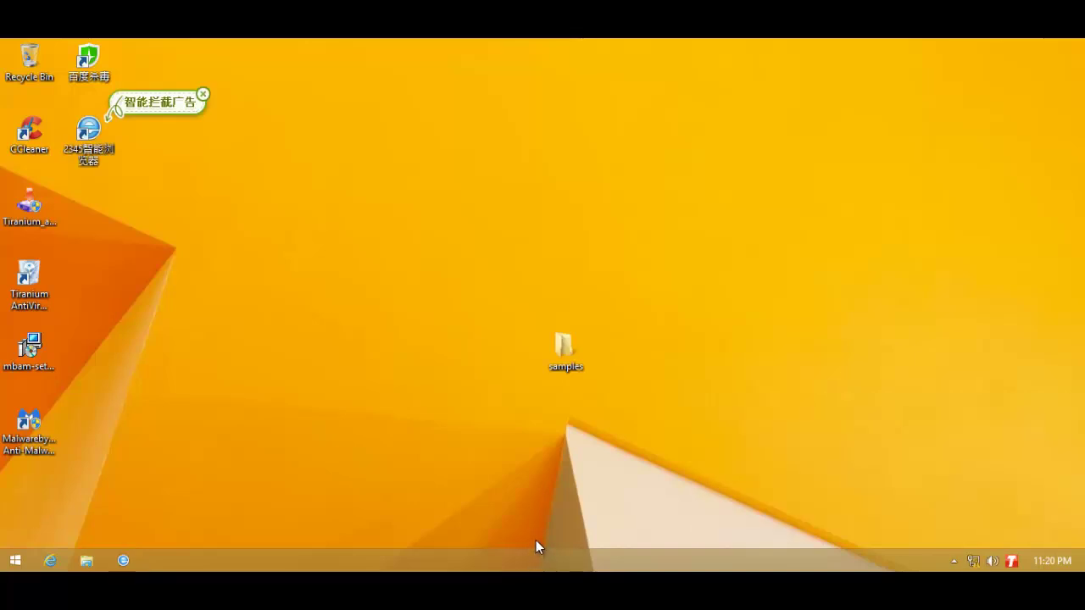
- Open the samples folder on the desktop to check which malware files remain
double_click(566, 344)
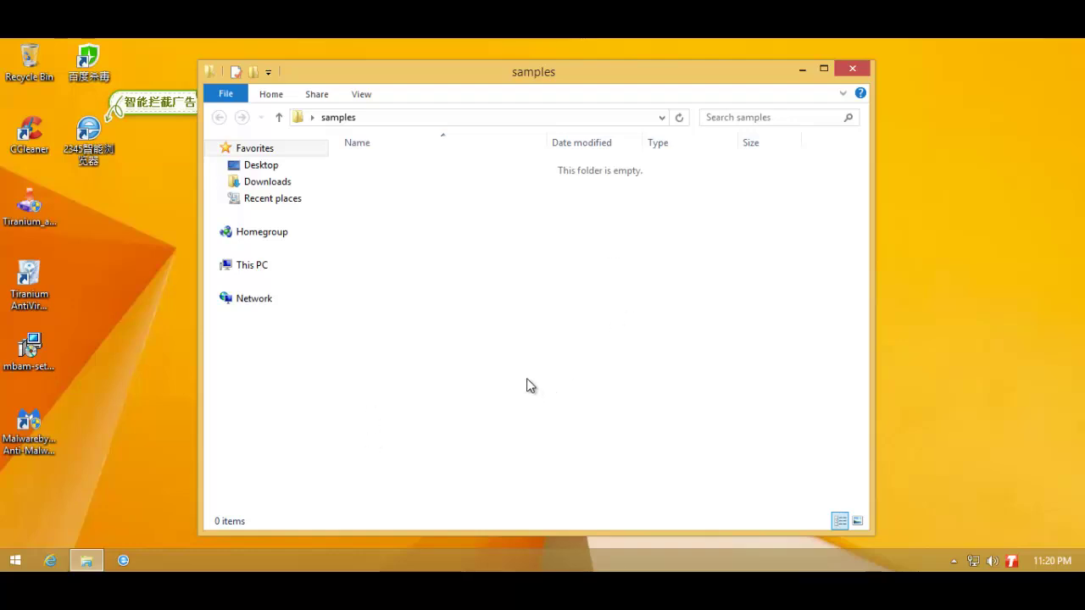
- Close the samples folder and open Malwarebytes Anti-Malware from the hidden notification icons to review its scan's detected threats
click(840, 72)
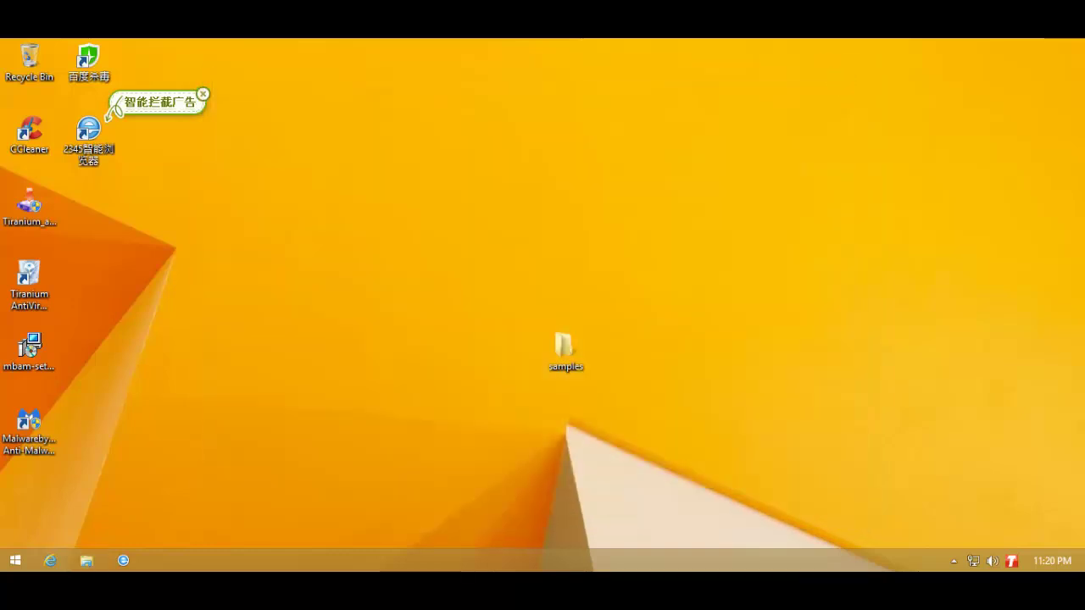
click(953, 561)
double_click(951, 485)
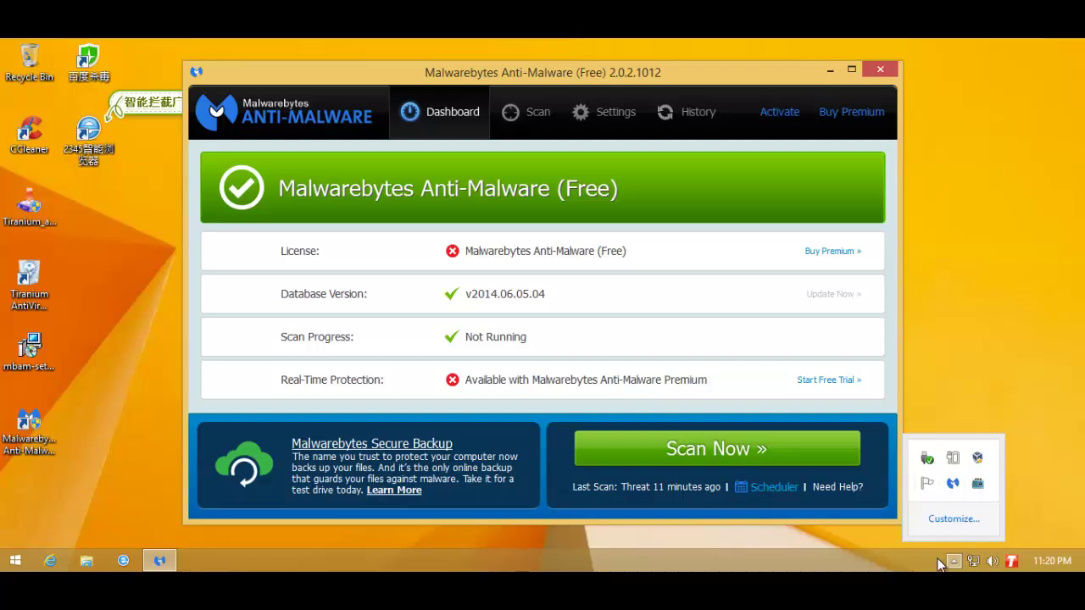
click(525, 111)
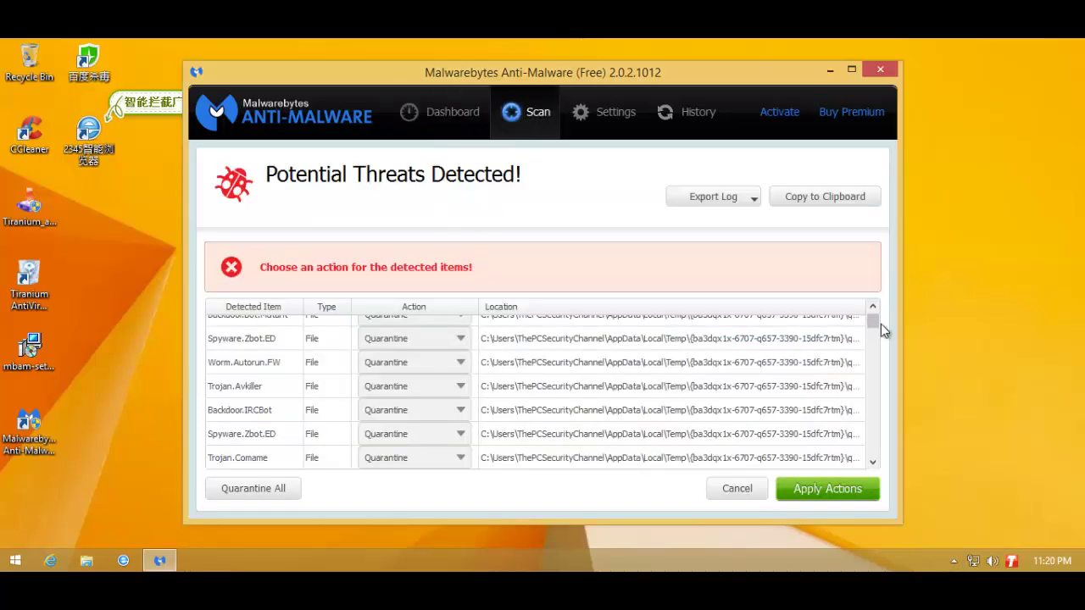
click(871, 352)
drag(871, 350, 871, 320)
drag(851, 362, 842, 307)
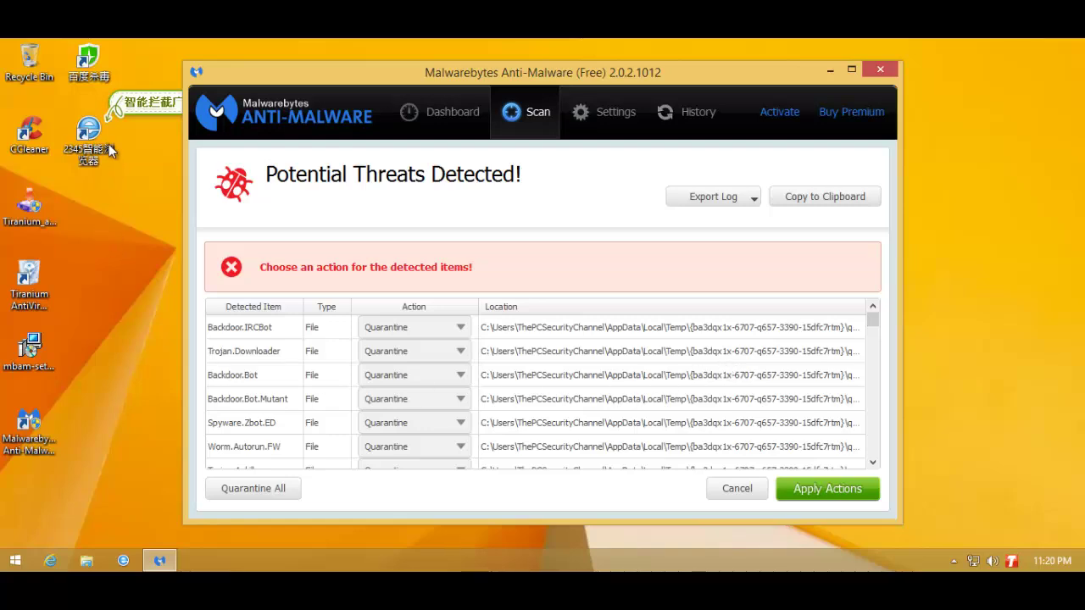
- Move the Malwarebytes window clear of the desktop shortcuts, review more of its detected threats, and minimize it
drag(300, 78, 465, 205)
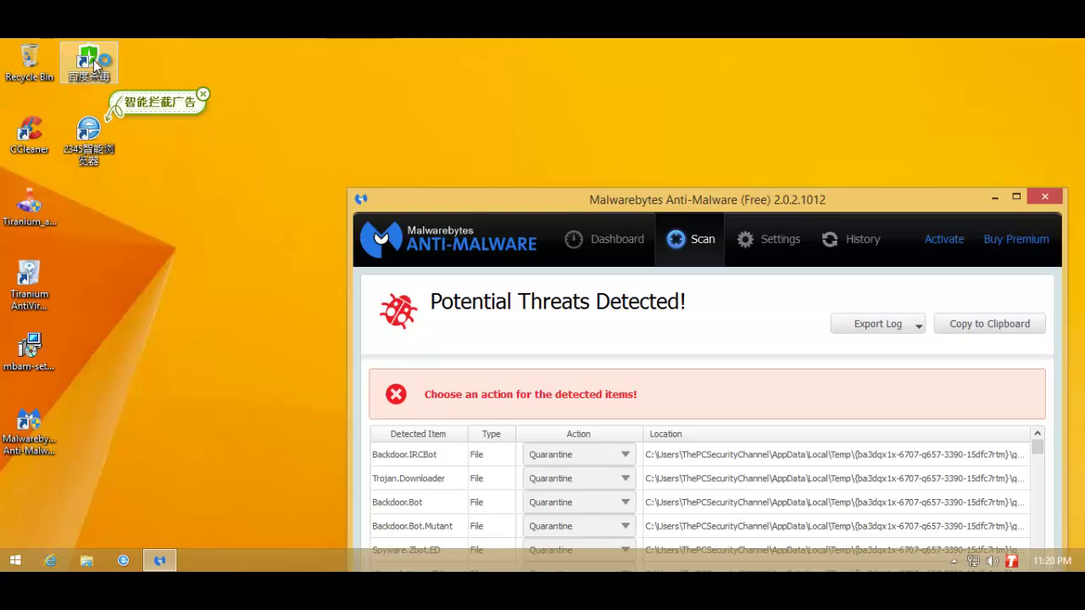
drag(530, 204, 418, 98)
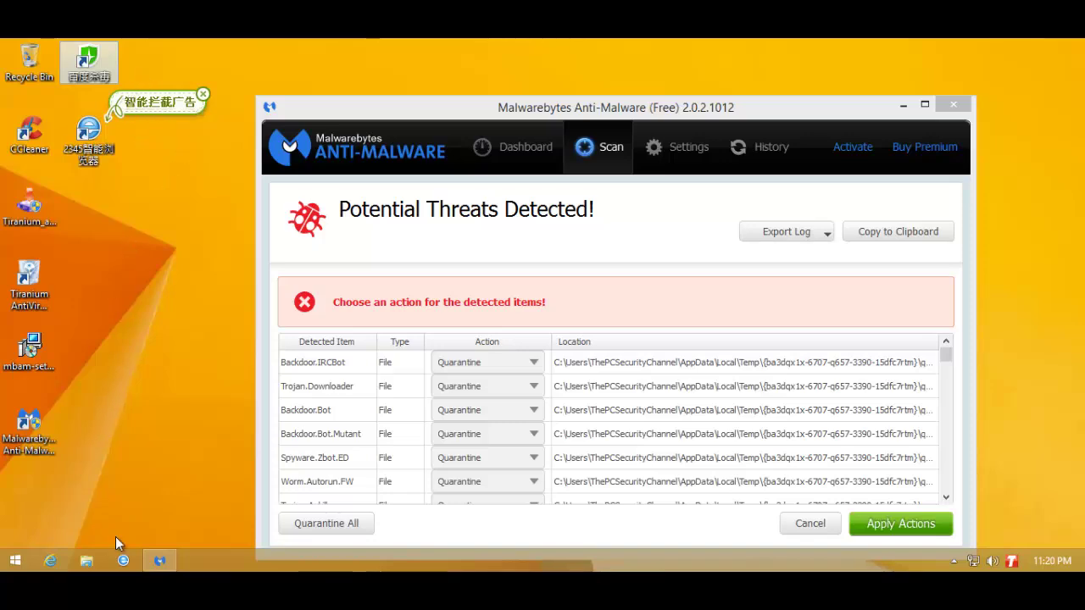
drag(947, 363, 954, 297)
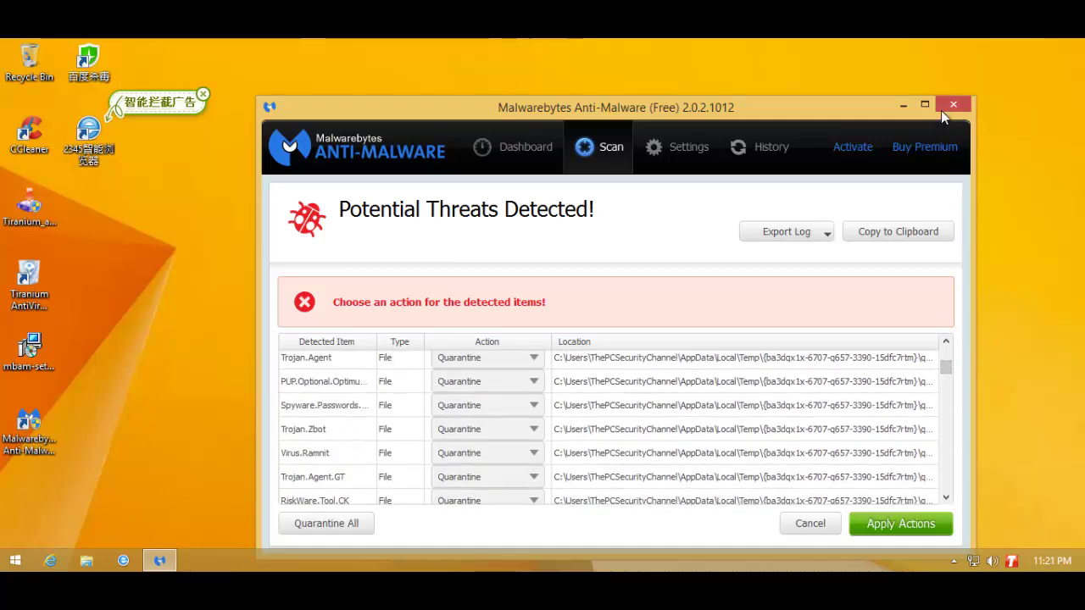
click(908, 102)
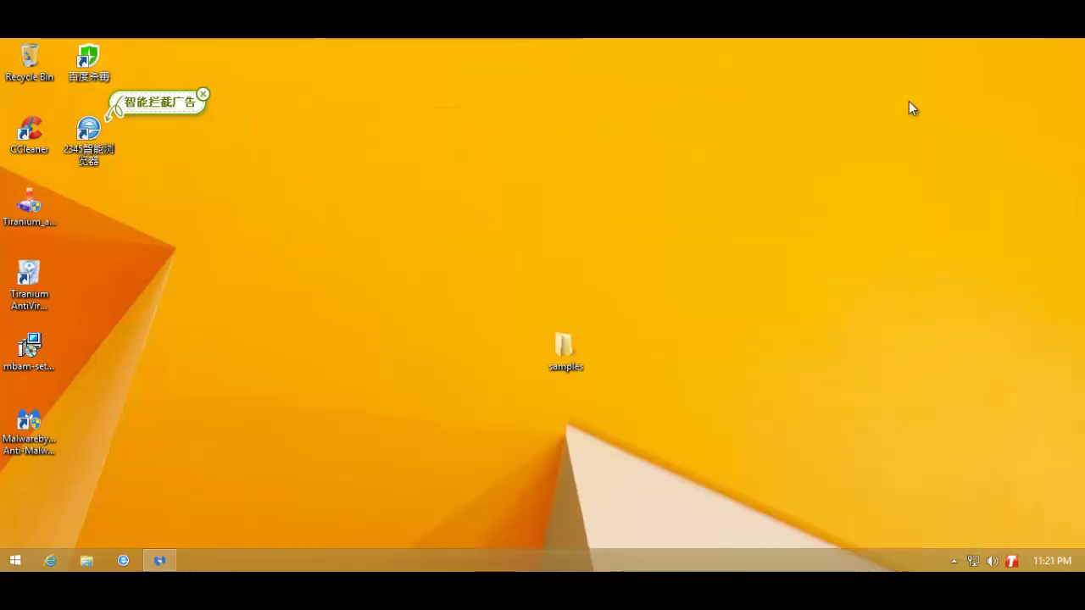
- Move the samples folder to the upper middle of the desktop
drag(489, 275, 611, 393)
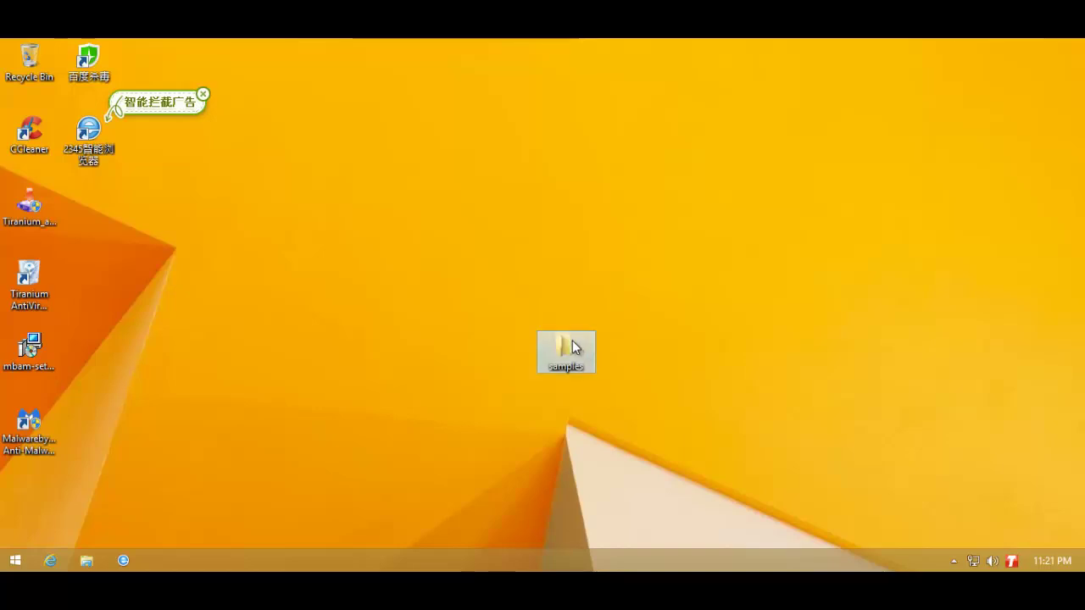
drag(573, 347, 508, 266)
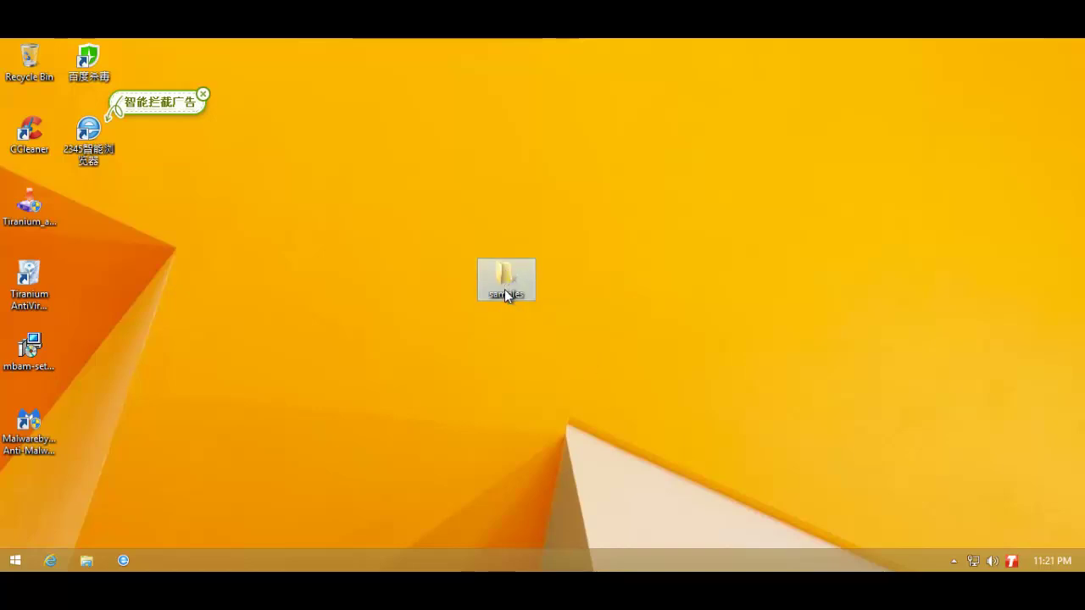
drag(523, 248, 452, 316)
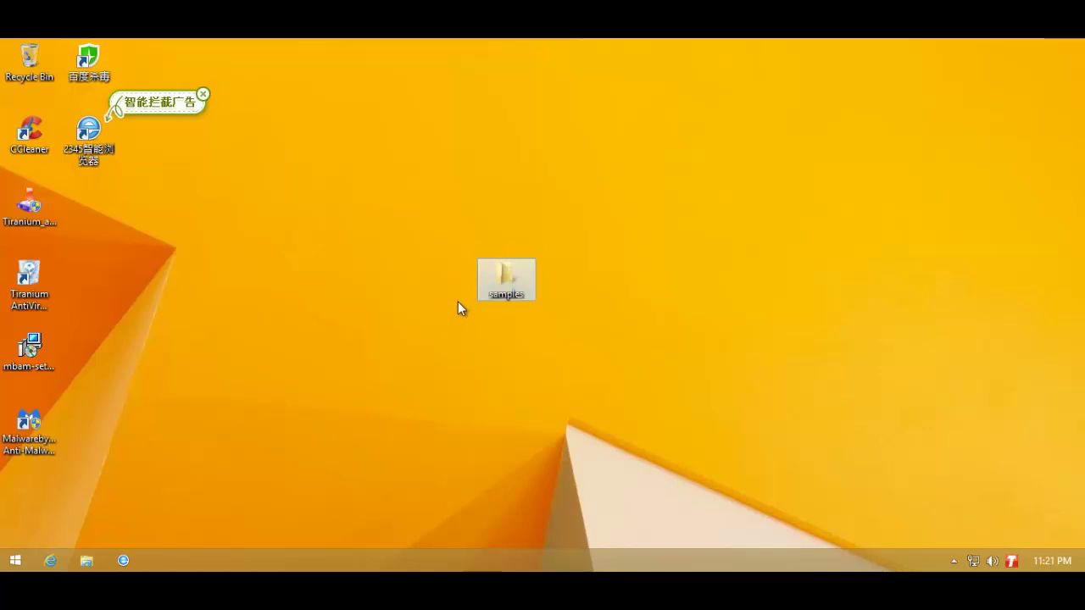
- Copy the Malware samples 2 folder from the Tools (E:) network drive to the desktop and close the File Explorer window
click(88, 559)
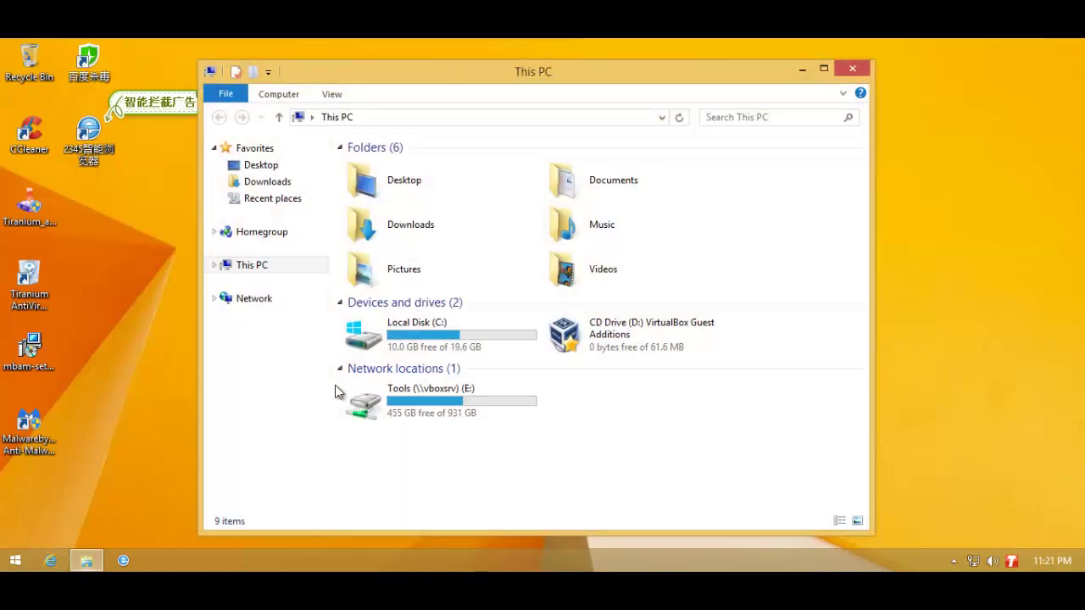
click(378, 409)
double_click(378, 408)
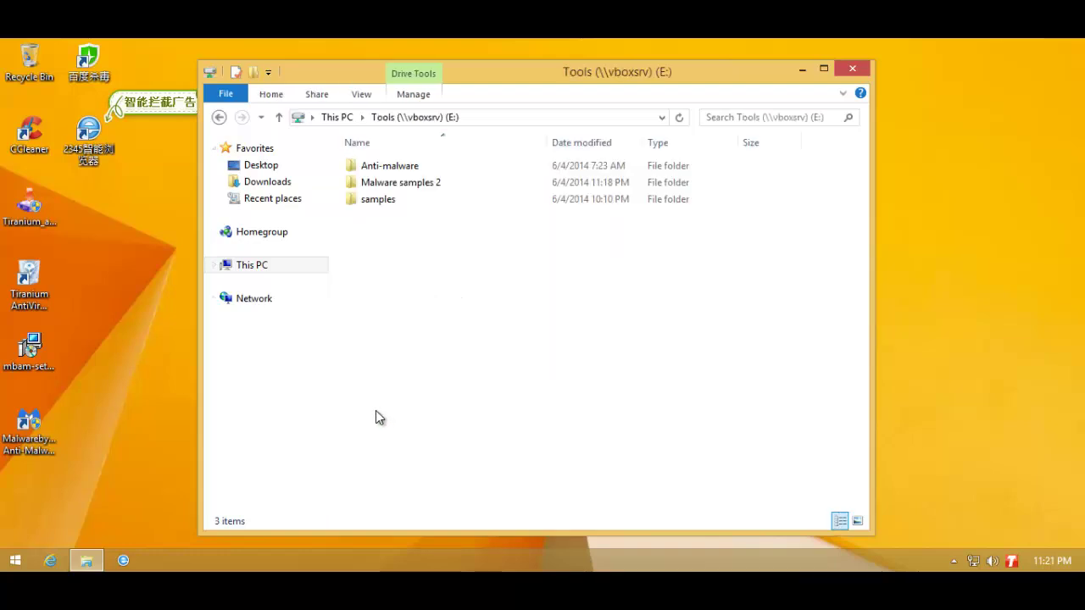
double_click(391, 183)
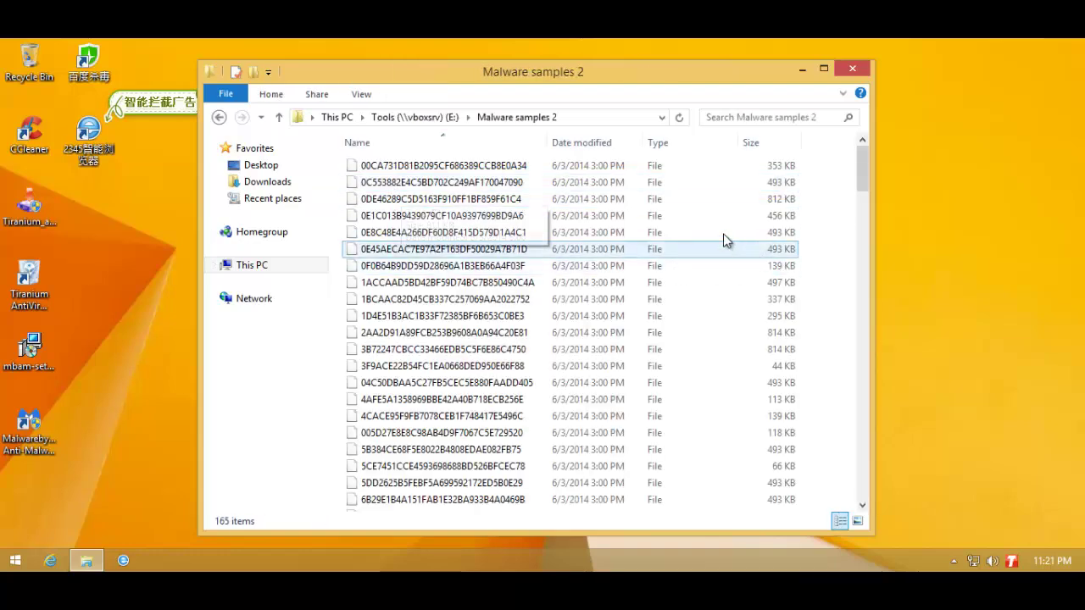
click(218, 117)
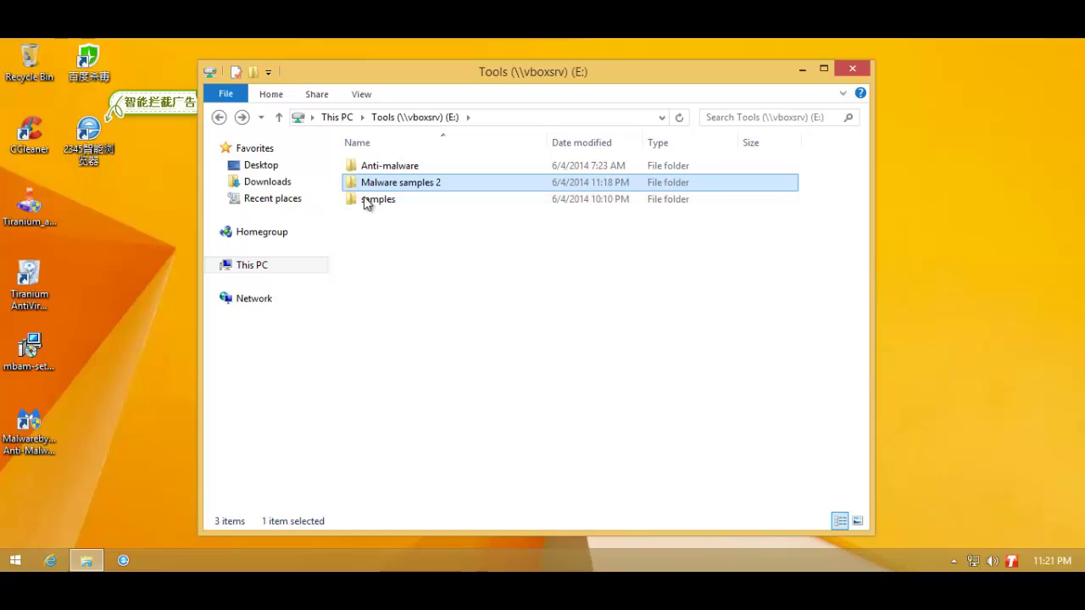
drag(357, 187, 123, 246)
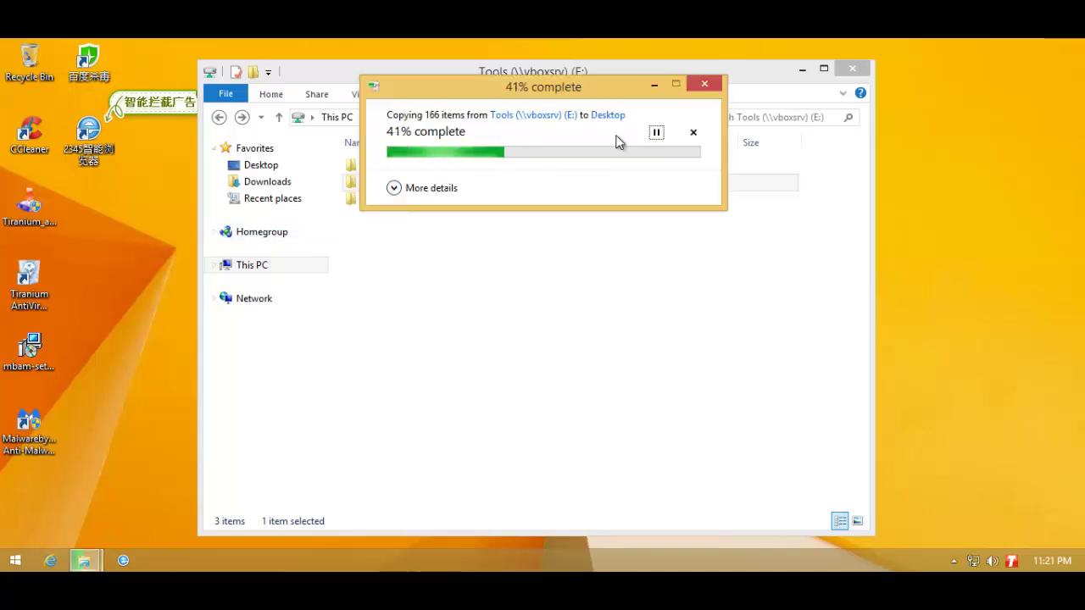
click(854, 68)
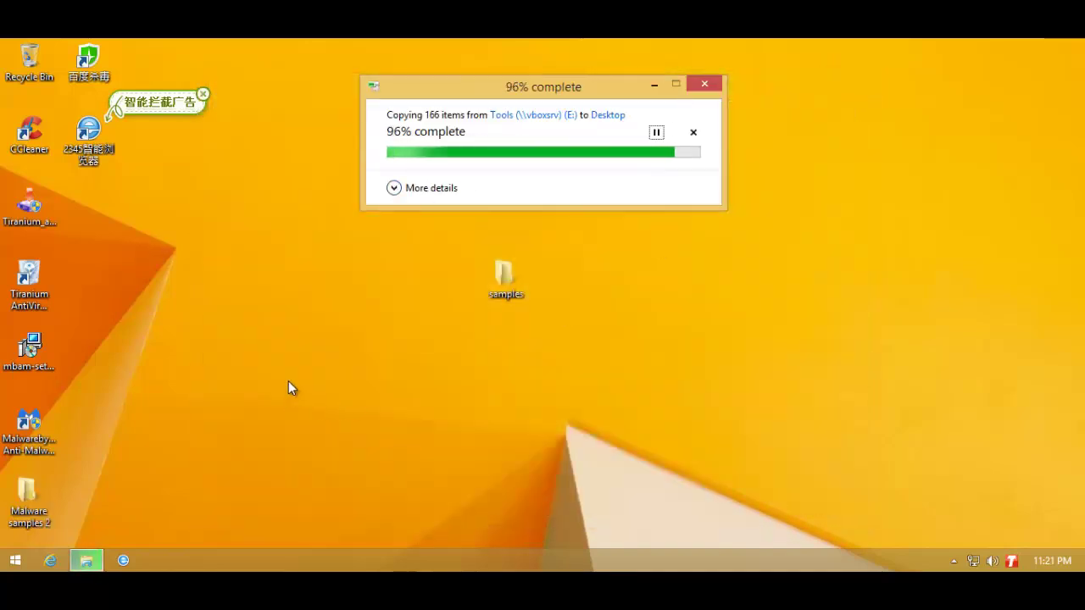
drag(174, 207, 436, 310)
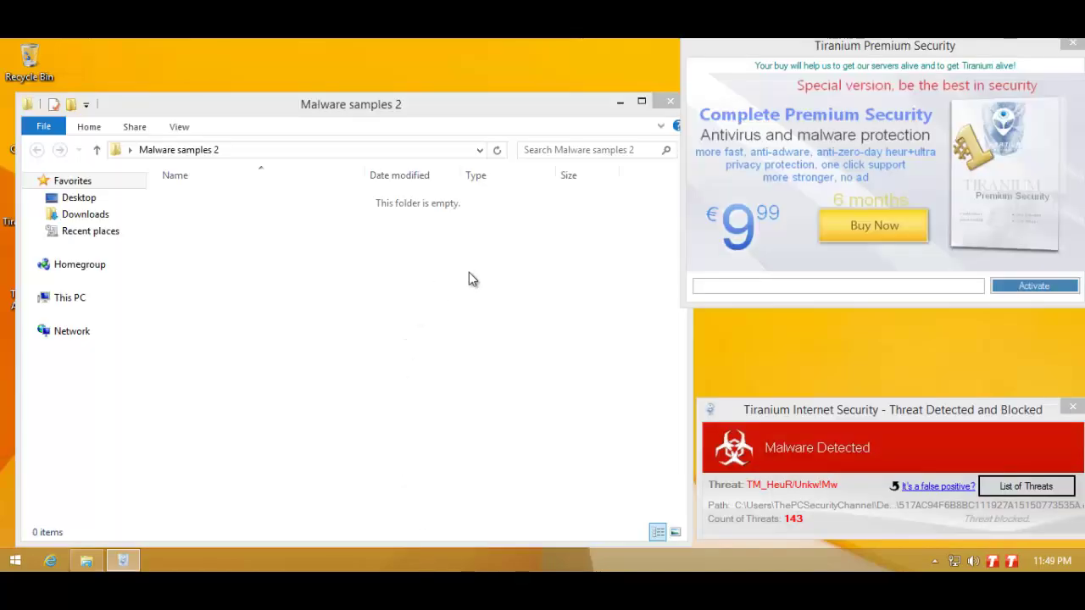
- Close the Malware samples 2 window and move the Tiranium threat alert to the middle of the desktop
click(795, 415)
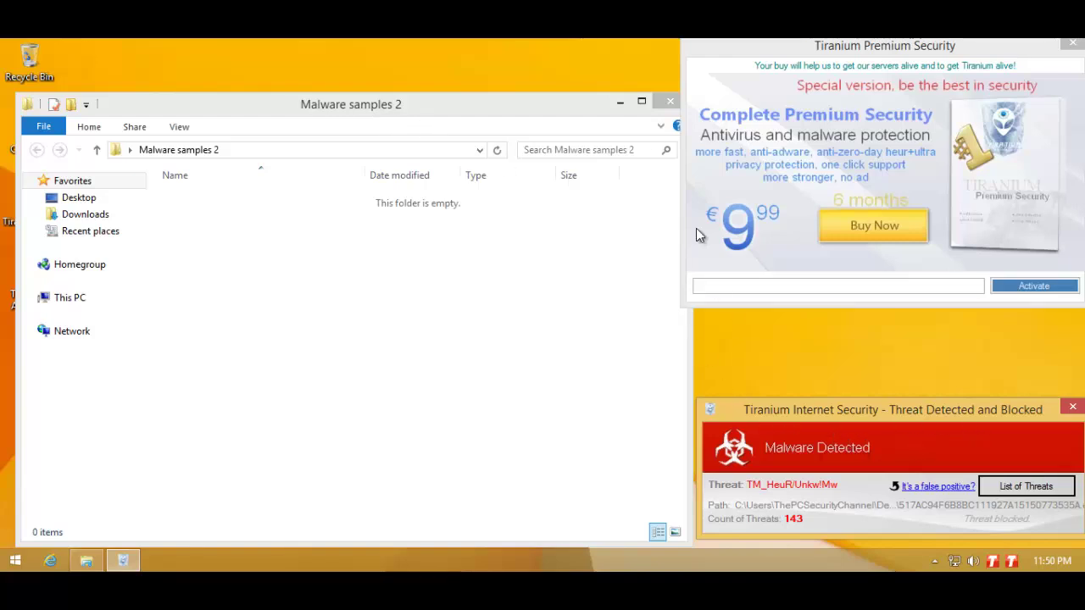
click(658, 105)
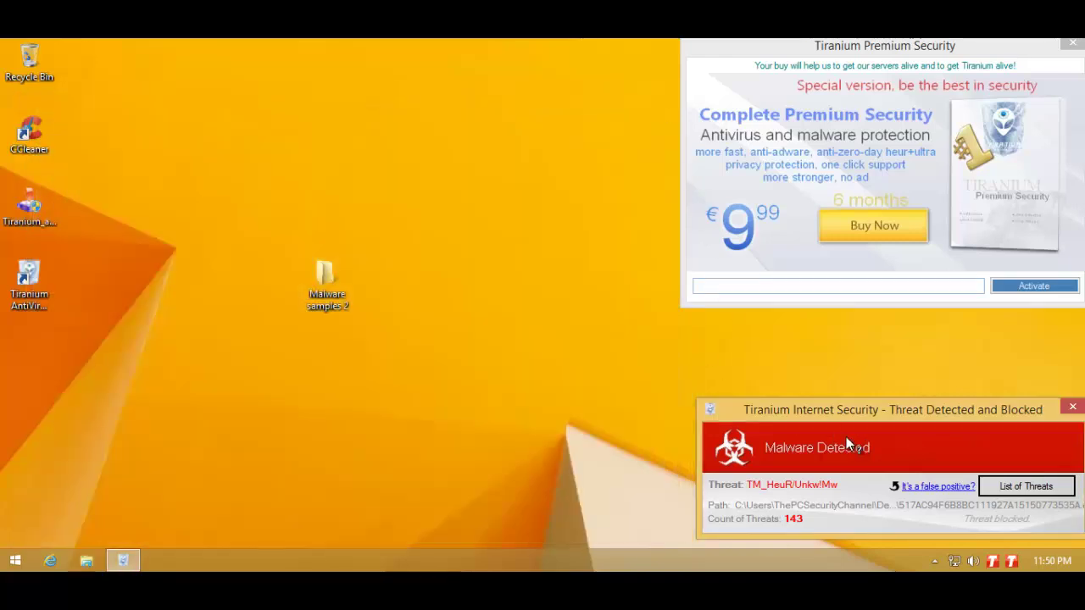
drag(838, 414, 502, 355)
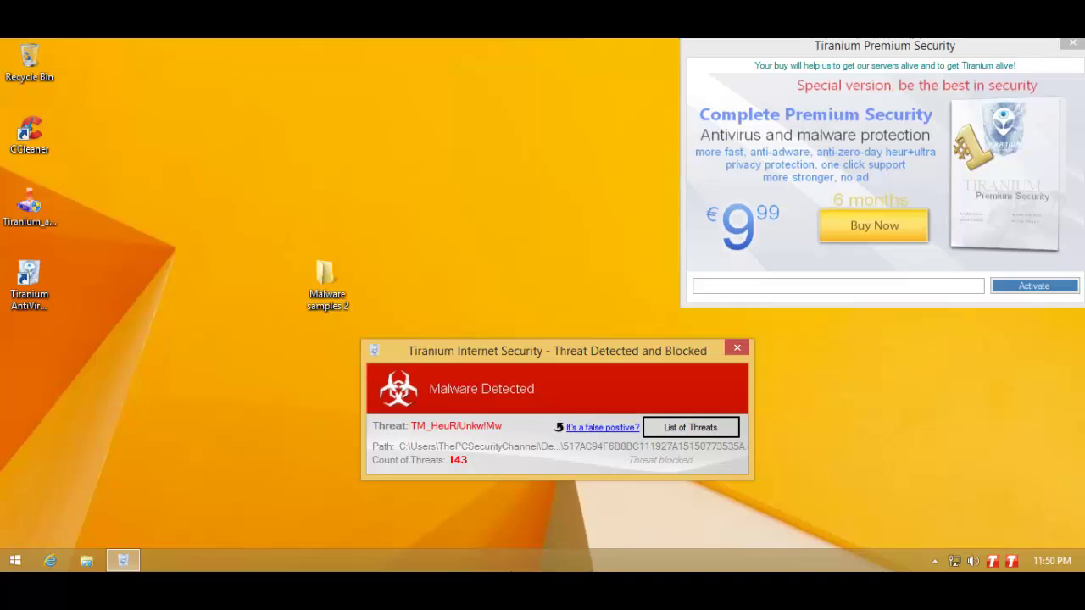
- Open the store page from the Tiranium Premium Security advert, close that page, and dismiss the advert
click(830, 112)
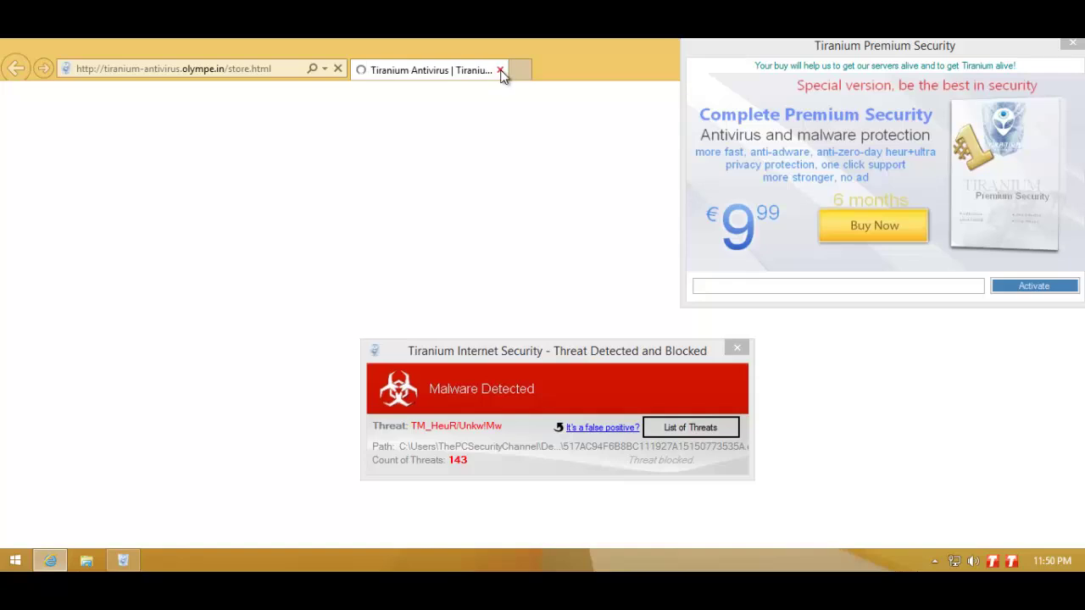
click(500, 70)
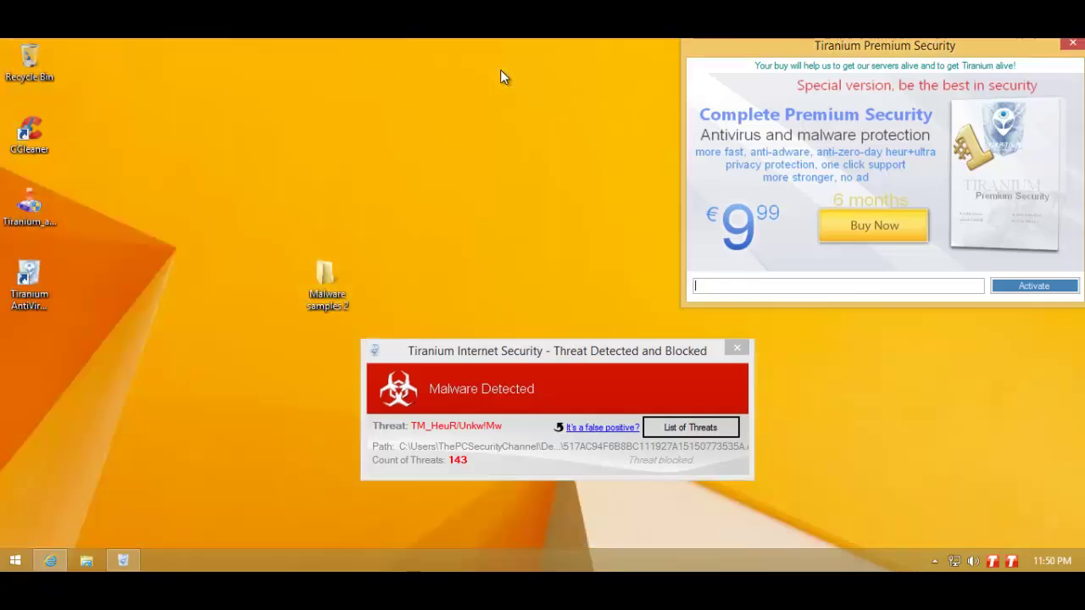
click(1067, 48)
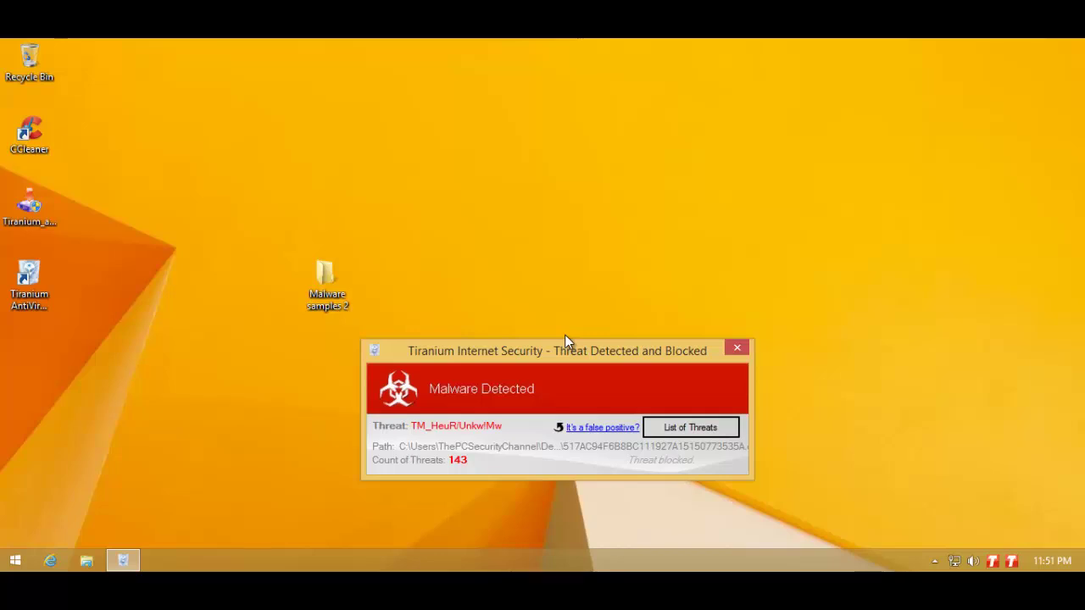
- Move the threat alert out of the way and check the Malware samples 2 folder on the desktop for remaining files, closing it again
drag(535, 357, 445, 355)
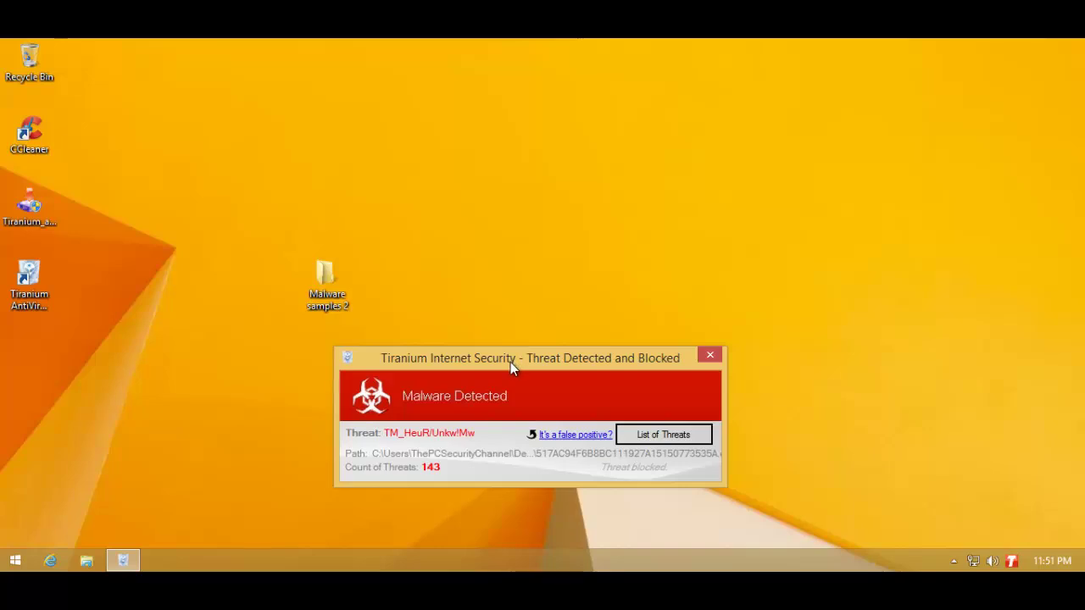
drag(510, 367, 657, 388)
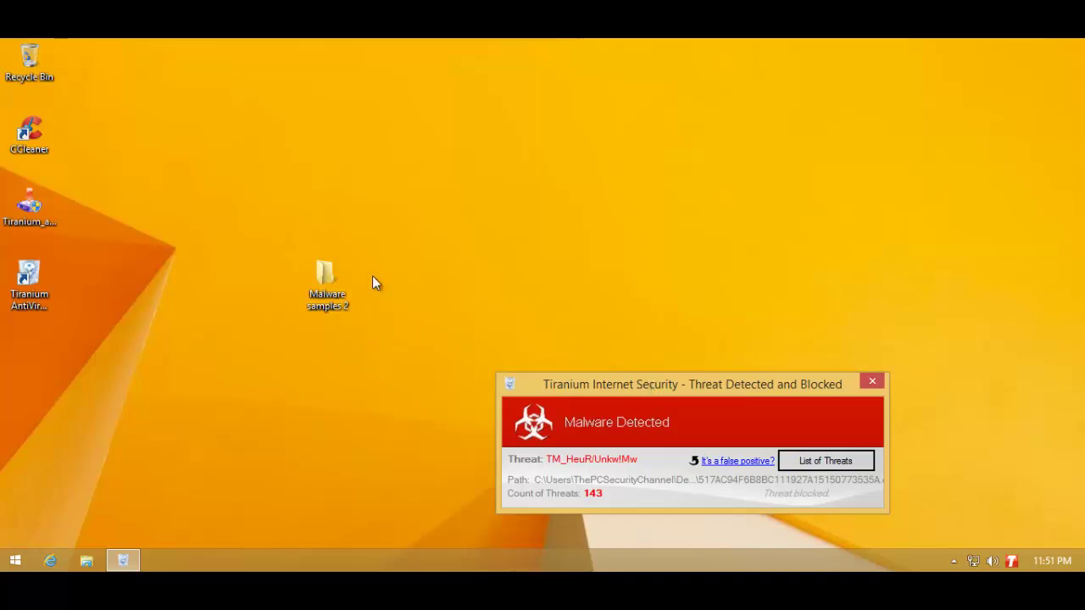
drag(390, 227, 291, 326)
click(303, 313)
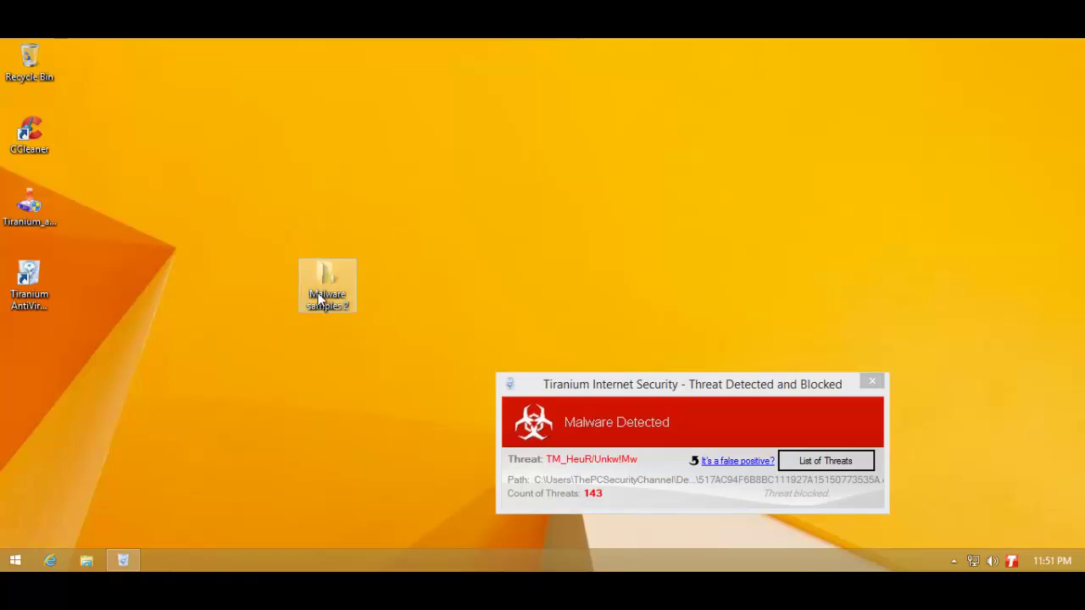
double_click(320, 302)
drag(441, 95, 494, 100)
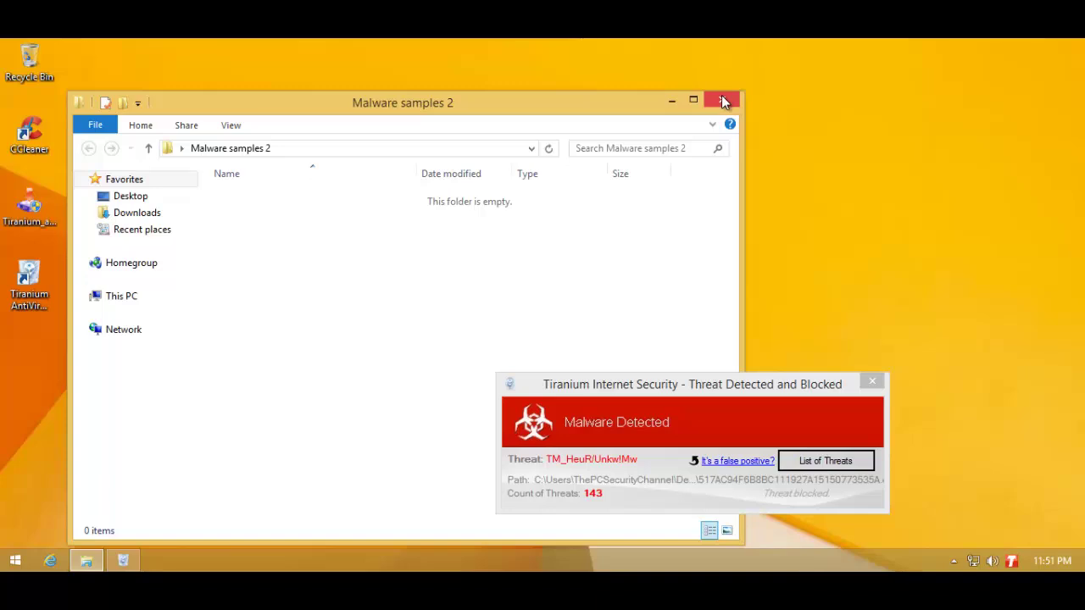
click(721, 100)
drag(629, 395, 810, 404)
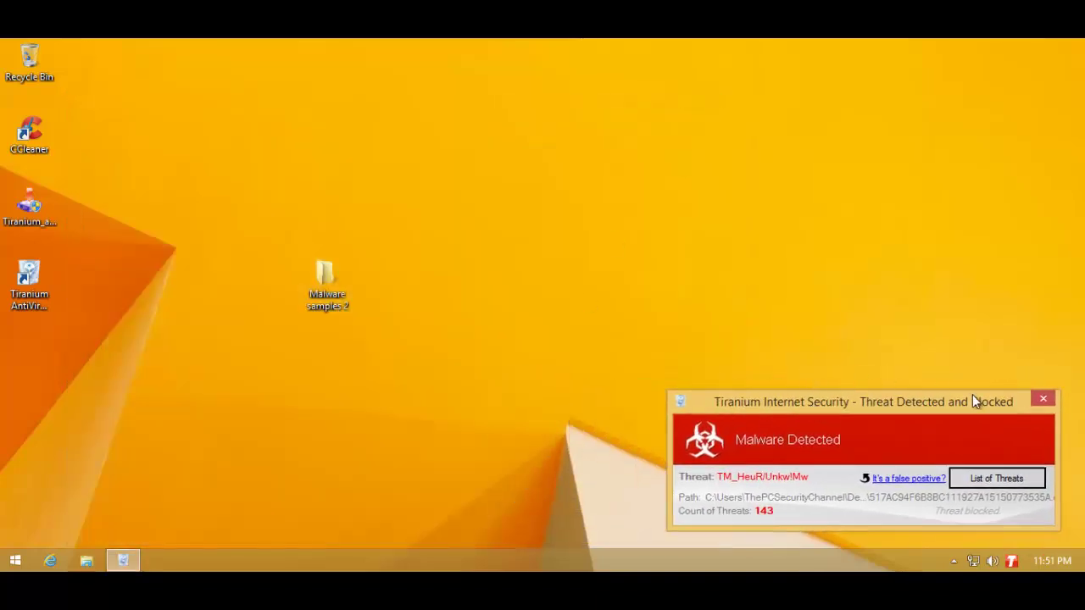